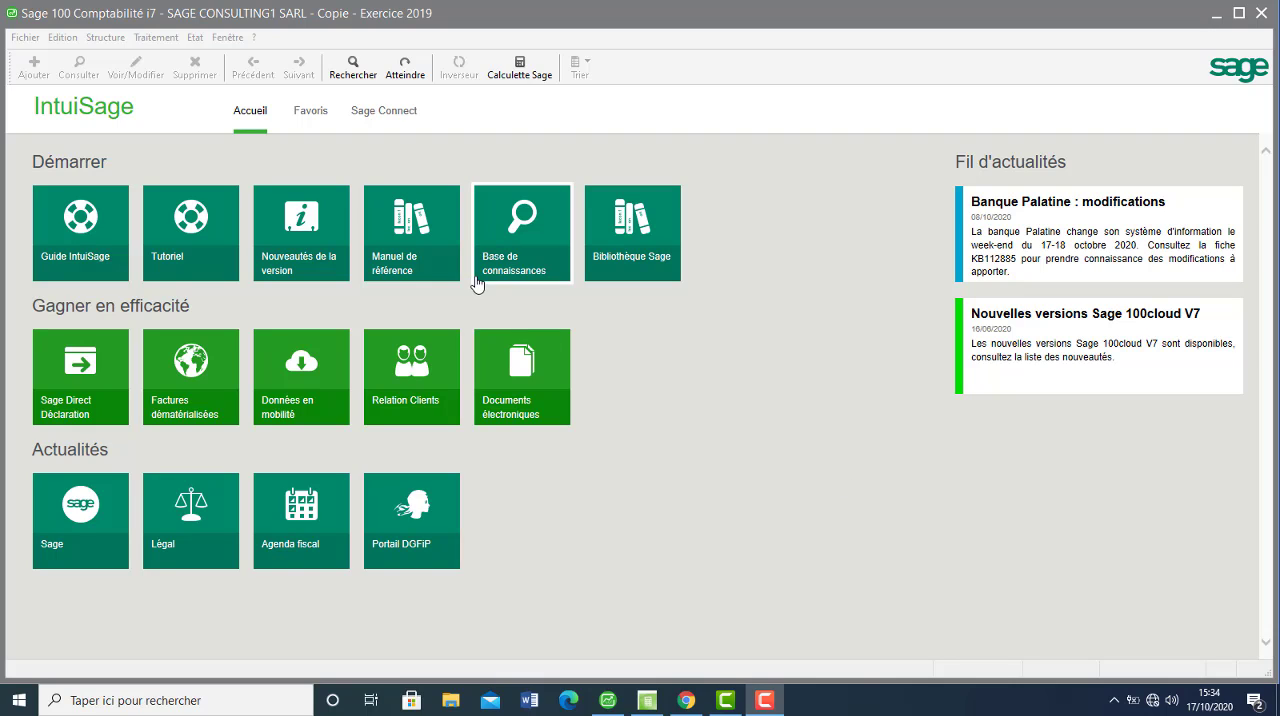
Generate a preview of the Bilan/compte de résultat report with Détail des comptes and Impression compte résultat turned off.
{"action": "left_click", "coordinate": [195, 38]}
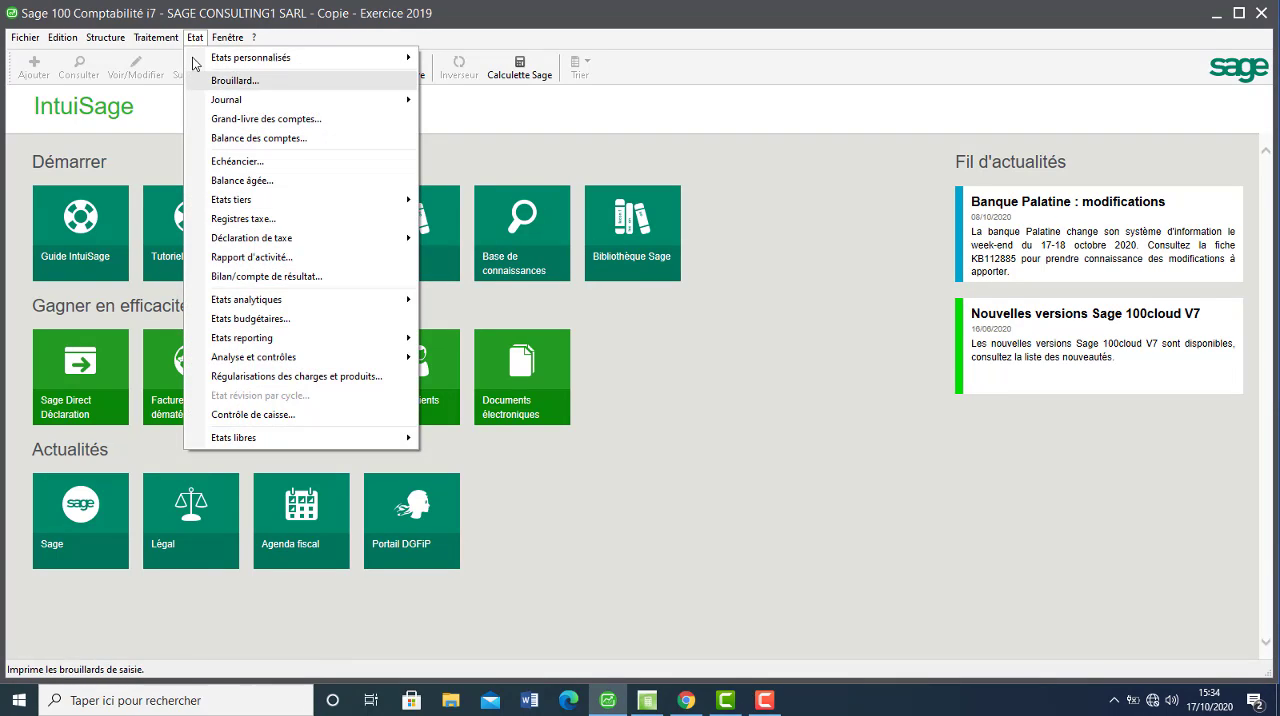
{"action": "left_click", "coordinate": [278, 278]}
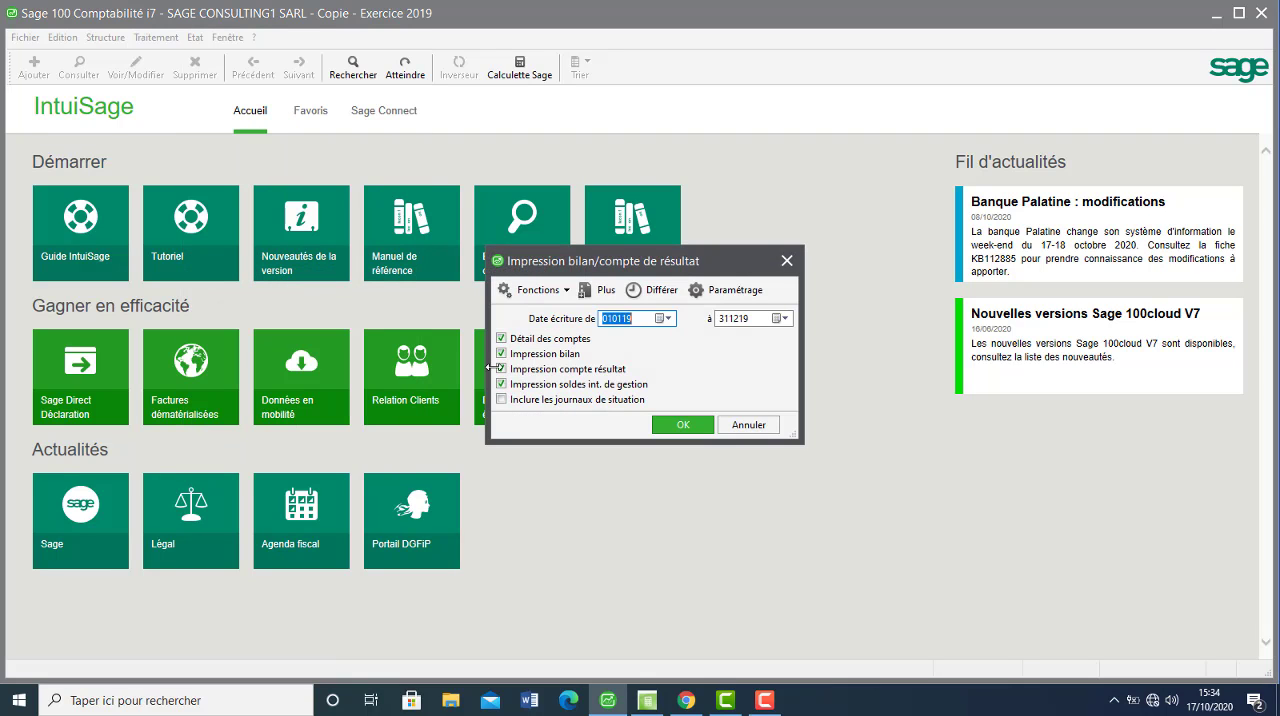
{"action": "left_click", "coordinate": [530, 344]}
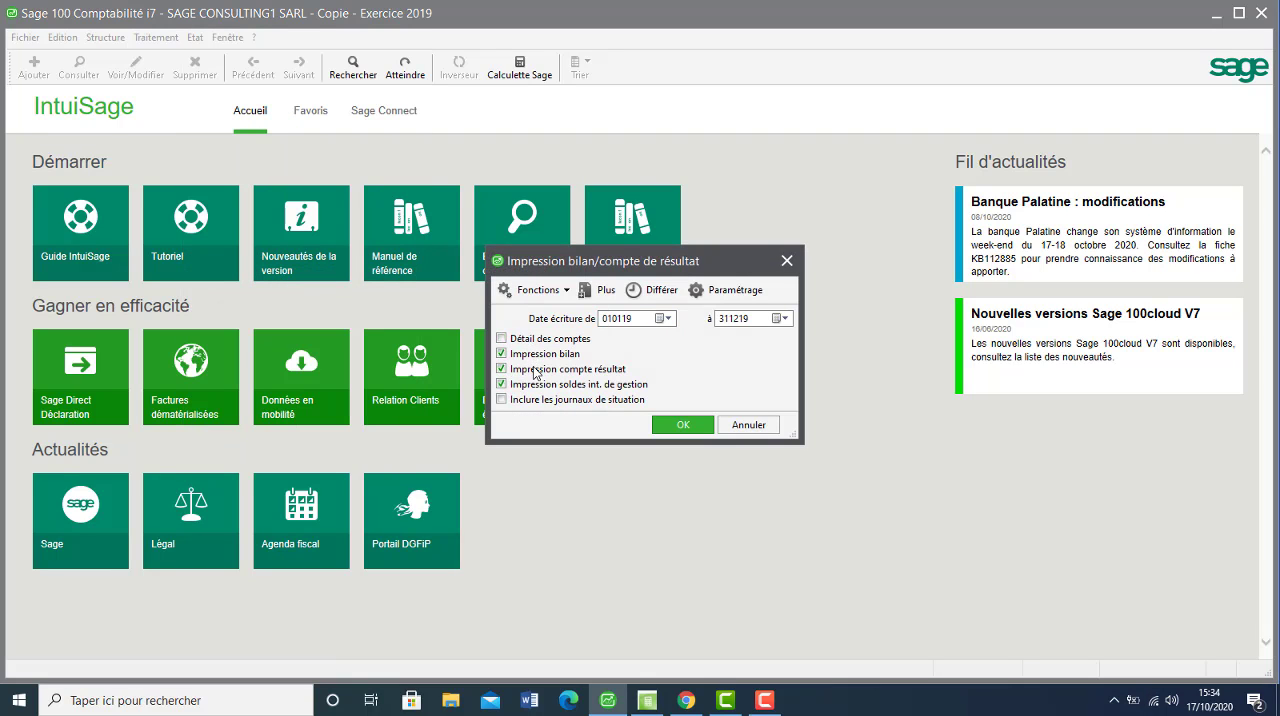
{"action": "left_click", "coordinate": [537, 372]}
{"action": "left_click", "coordinate": [682, 425]}
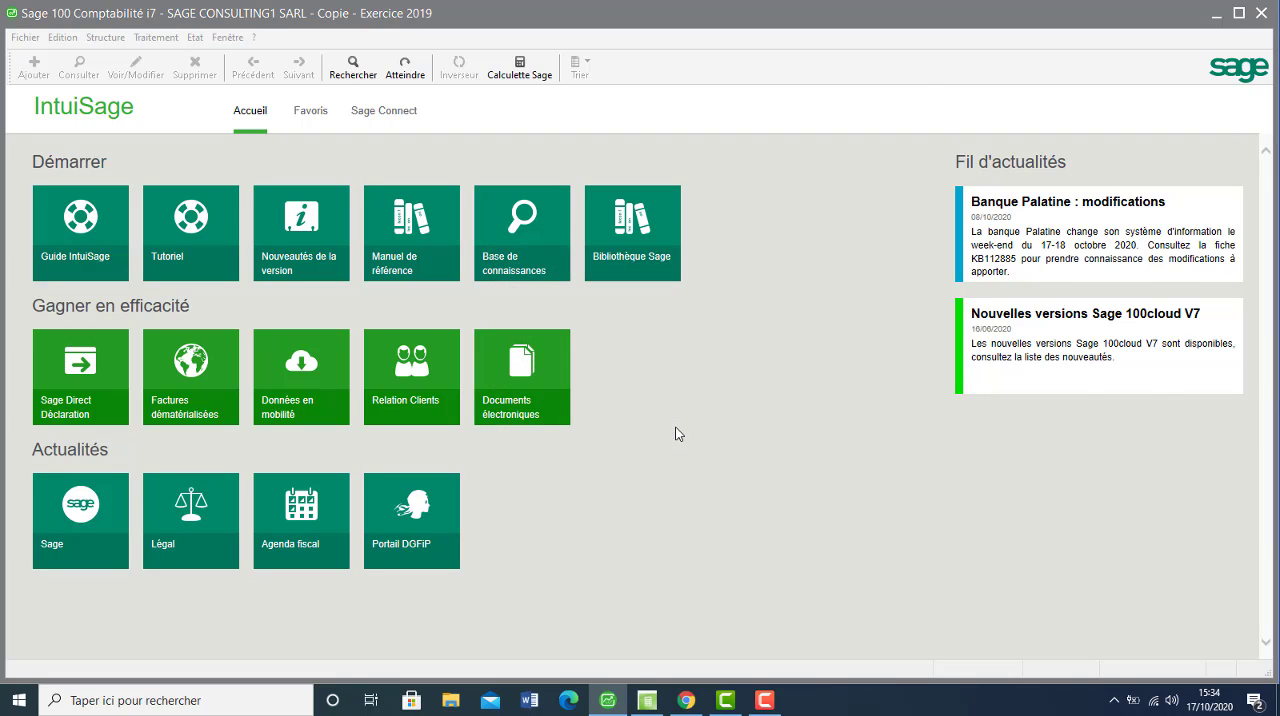
{"action": "left_click", "coordinate": [1125, 398]}
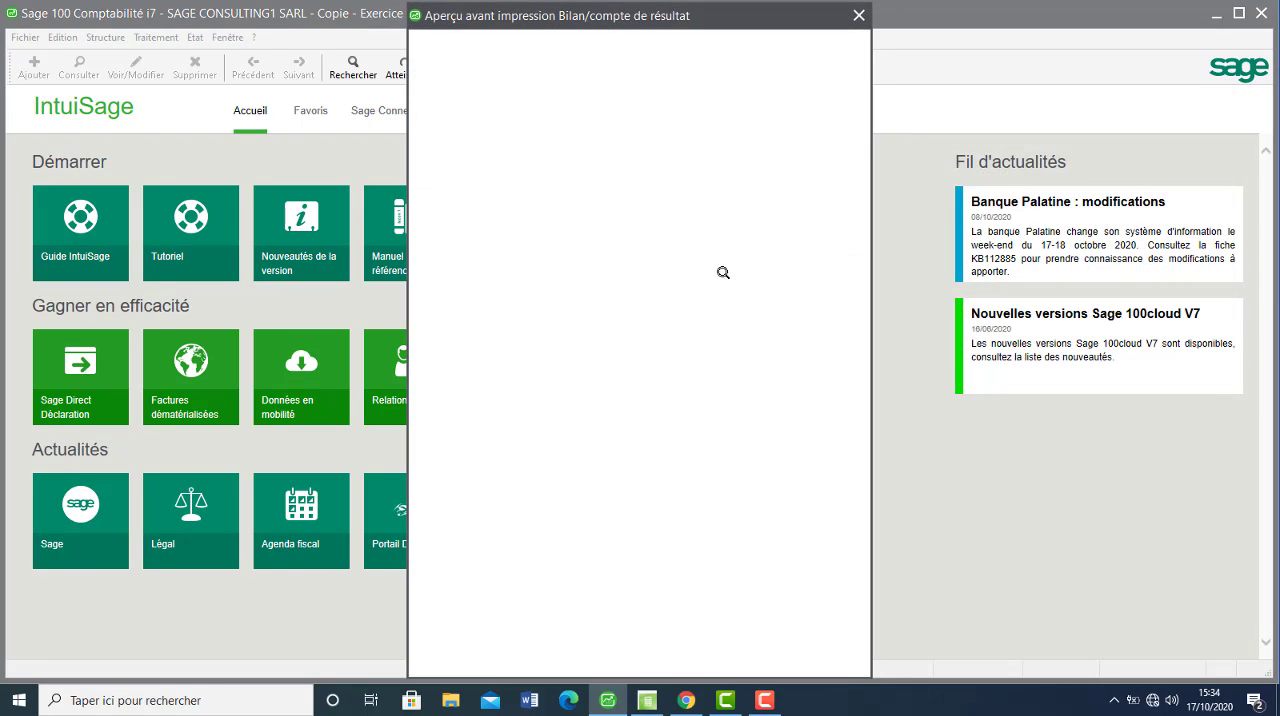
Examine the Bilan actif on preview pages 1 and 2, from the fixed assets down to the general total.
{"action": "left_click", "coordinate": [537, 256]}
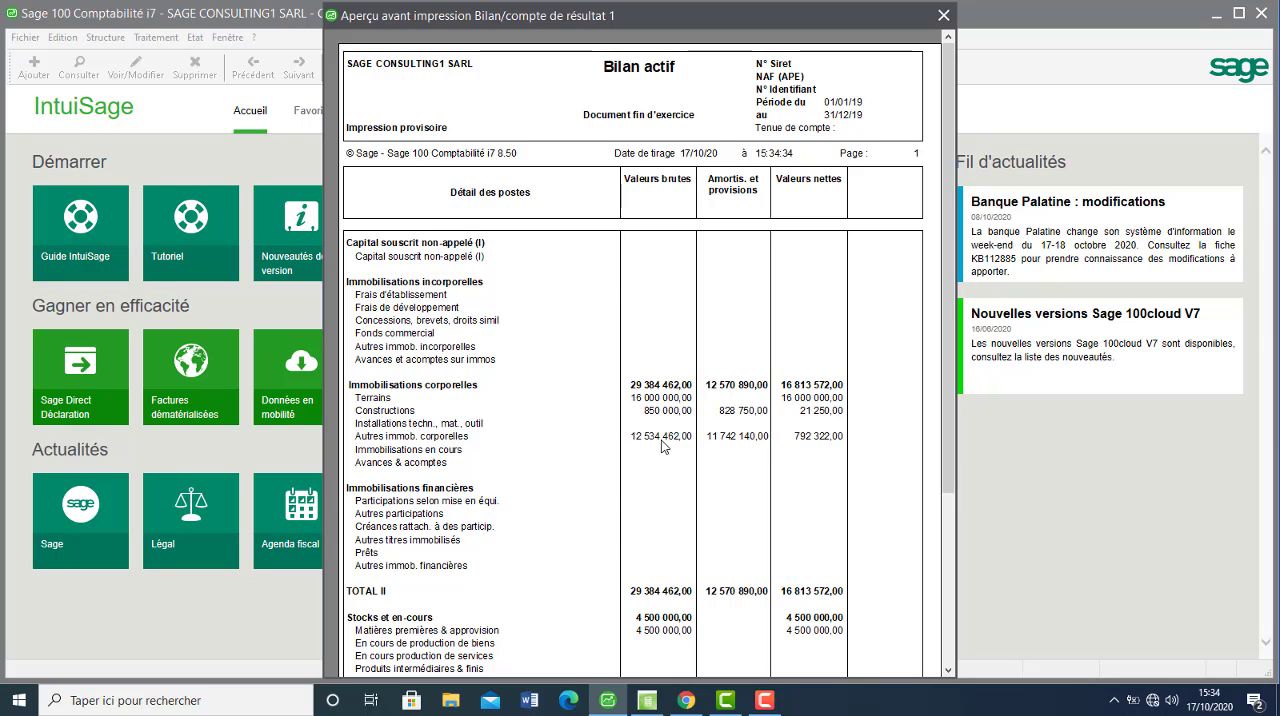
{"action": "left_click", "coordinate": [951, 605]}
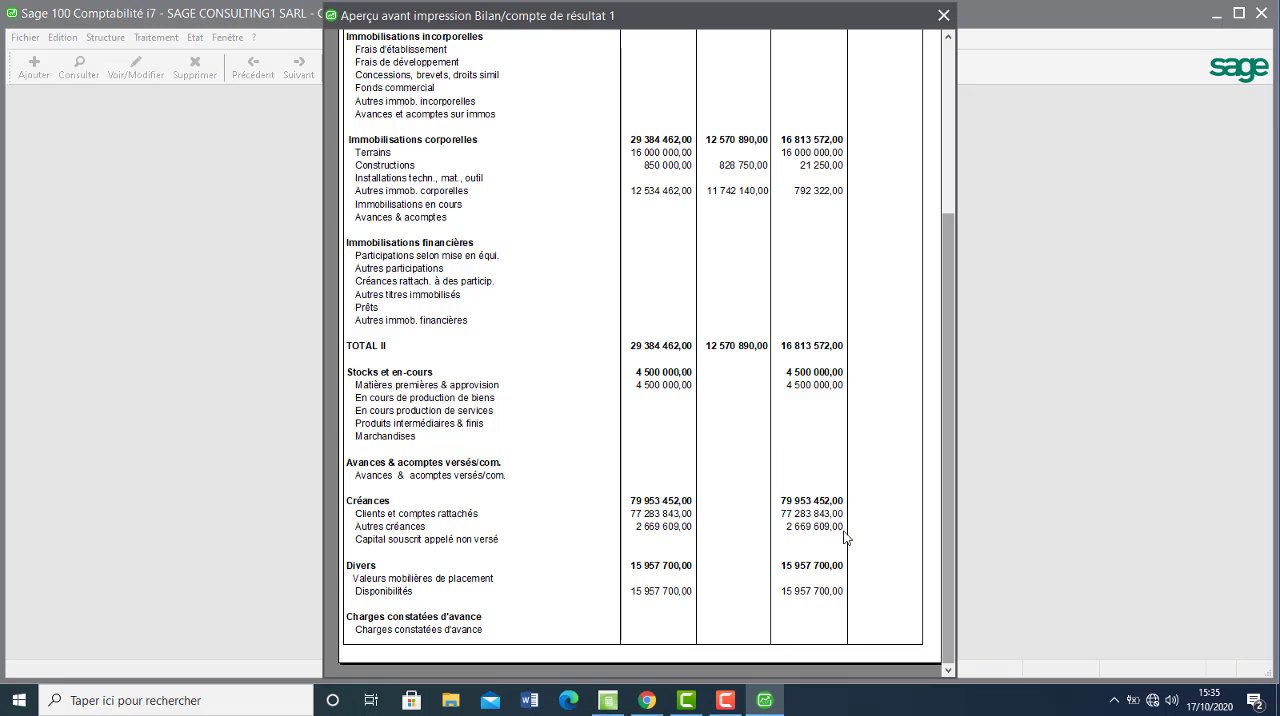
{"action": "left_click", "coordinate": [863, 545]}
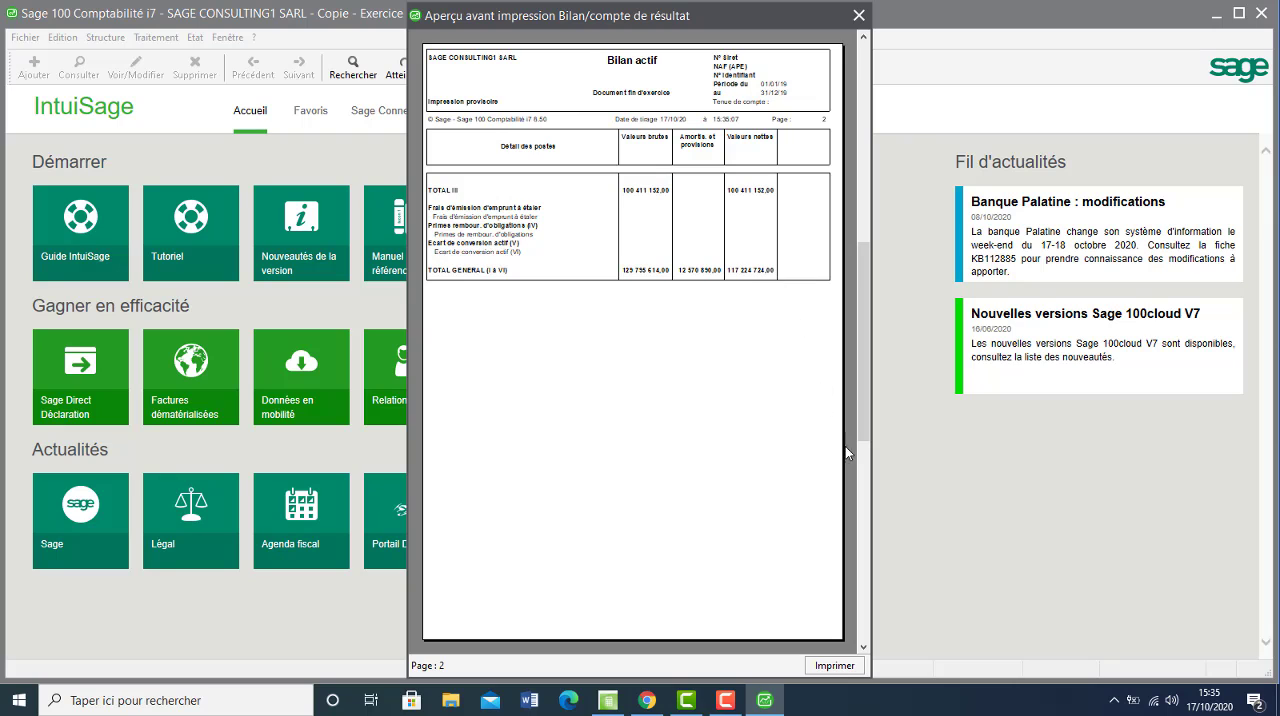
{"action": "left_click", "coordinate": [746, 308]}
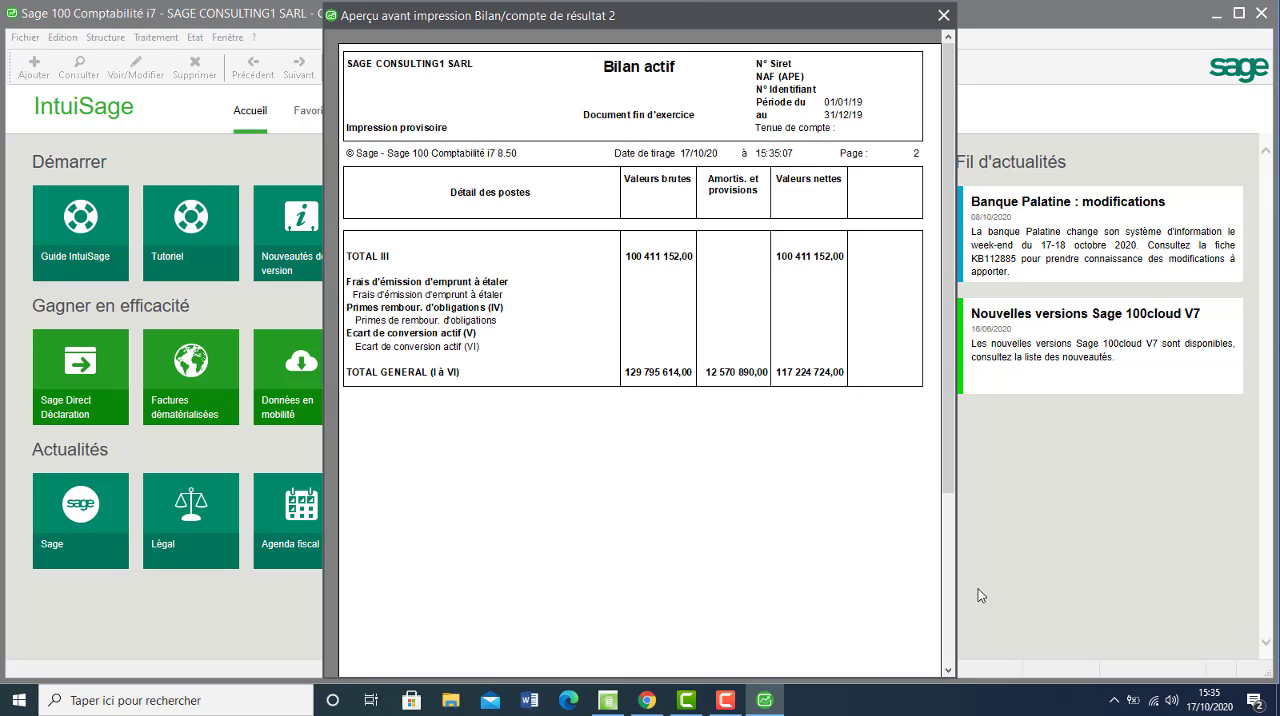
{"action": "left_click", "coordinate": [952, 569]}
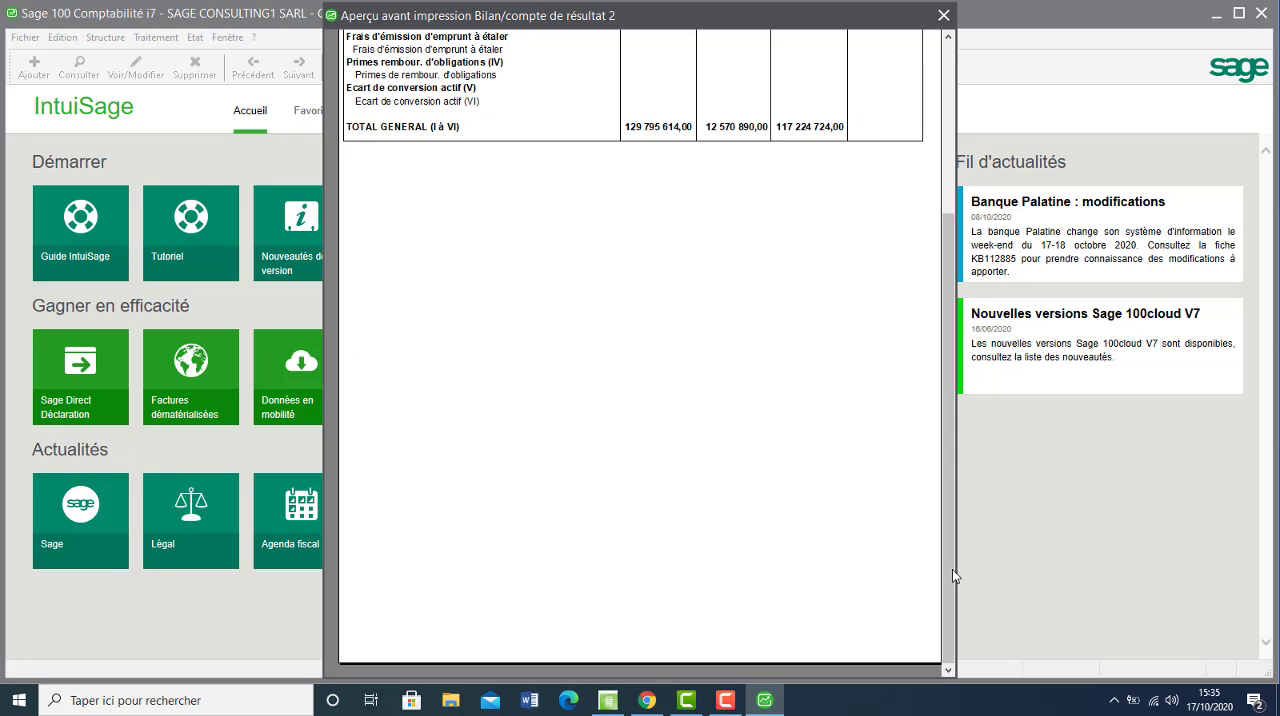
{"action": "left_click", "coordinate": [857, 476]}
Examine the Bilan passif on preview pages 3 and 4, from the share capital down to the general total.
{"action": "left_click", "coordinate": [866, 507]}
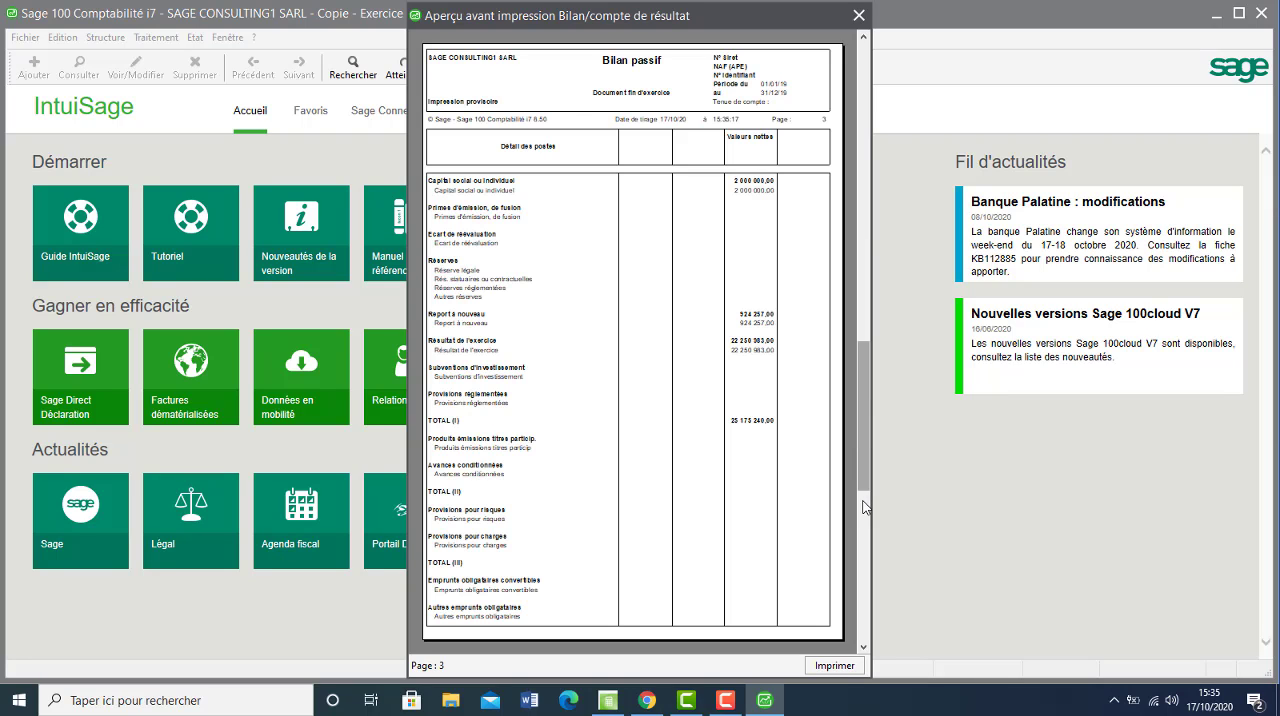
{"action": "left_click", "coordinate": [710, 137]}
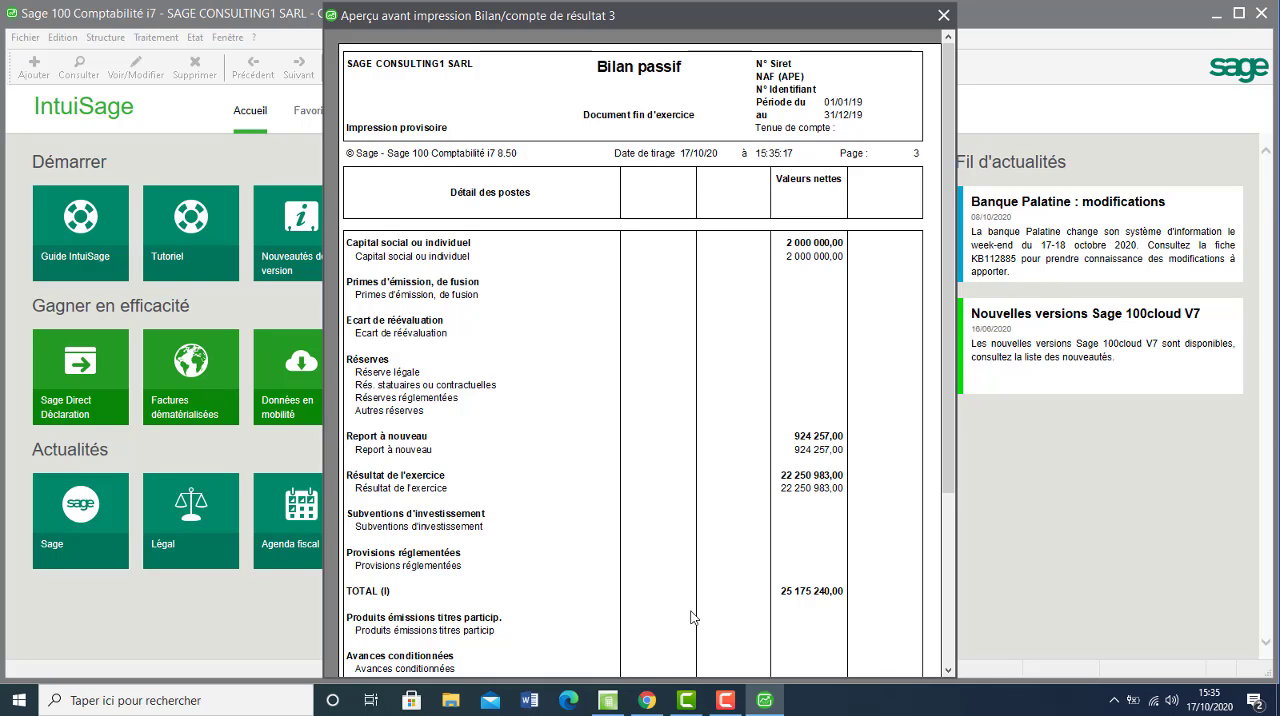
{"action": "left_click", "coordinate": [950, 593]}
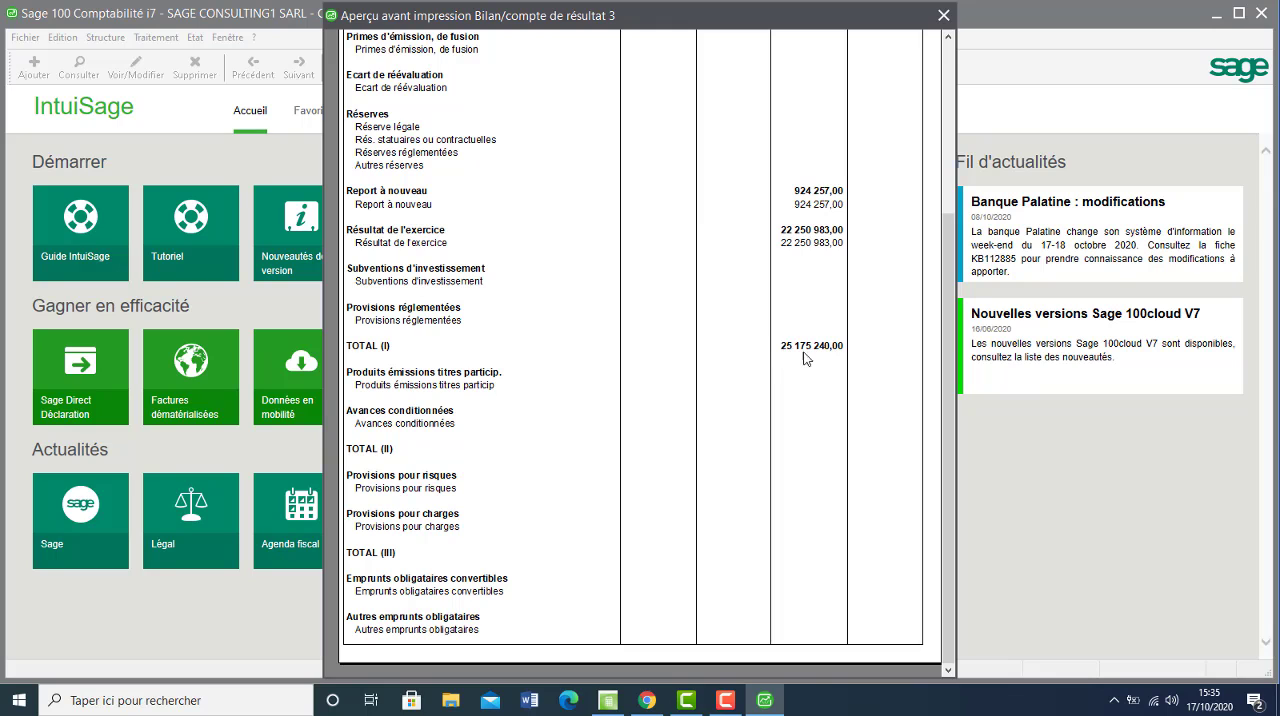
{"action": "left_click", "coordinate": [826, 478]}
{"action": "left_click", "coordinate": [866, 547]}
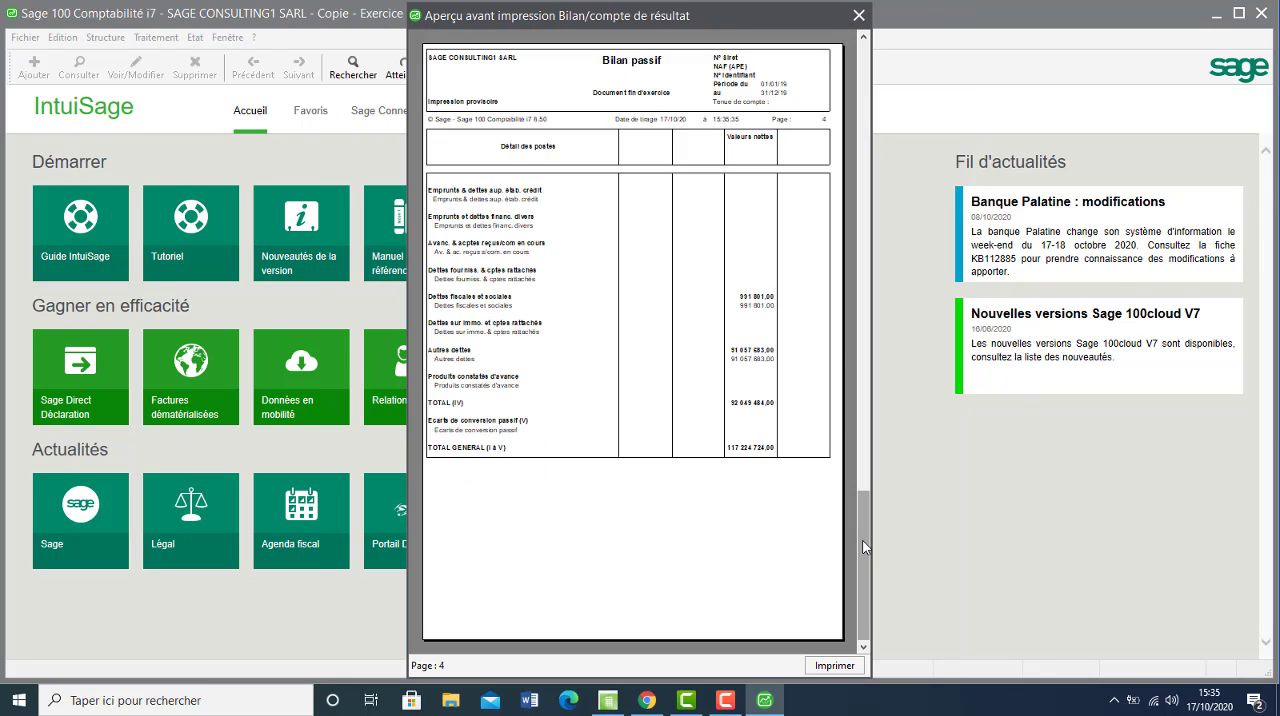
{"action": "left_click", "coordinate": [735, 388]}
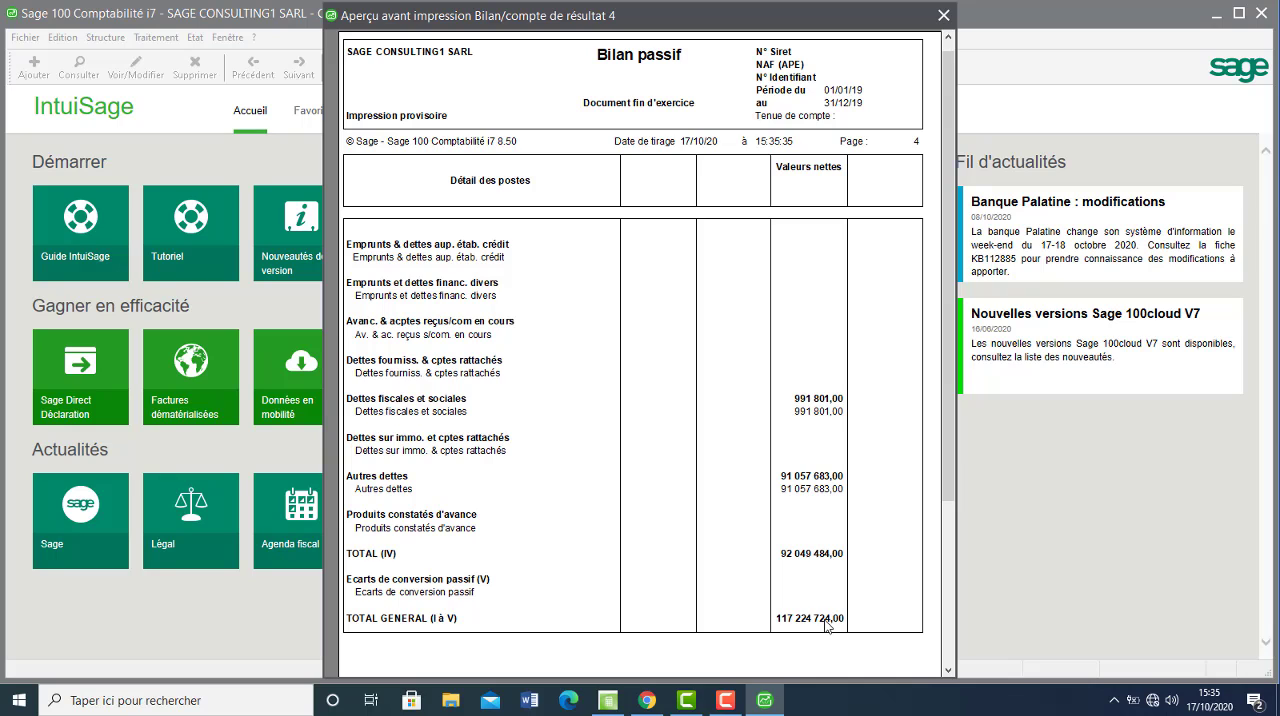
{"action": "left_click", "coordinate": [856, 295]}
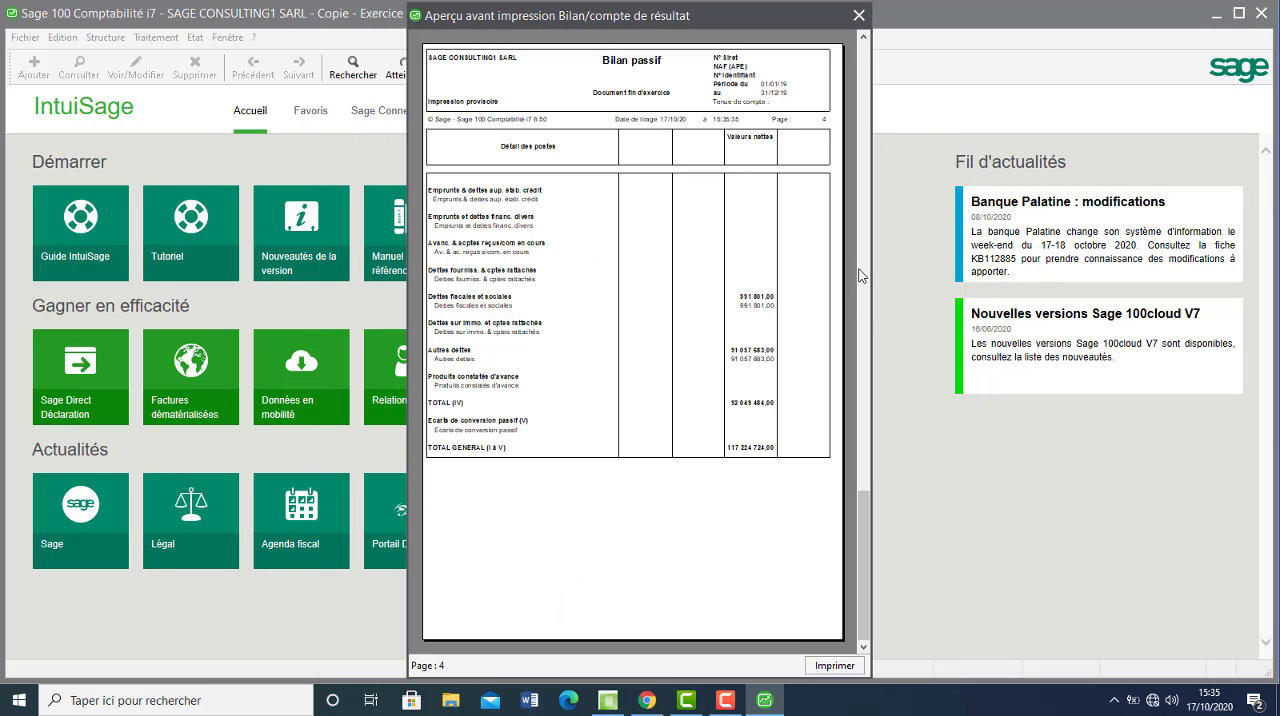
Return to page 2 of the preview to check the Bilan actif general total, and dismiss the McAfee message.
{"action": "left_click", "coordinate": [864, 274]}
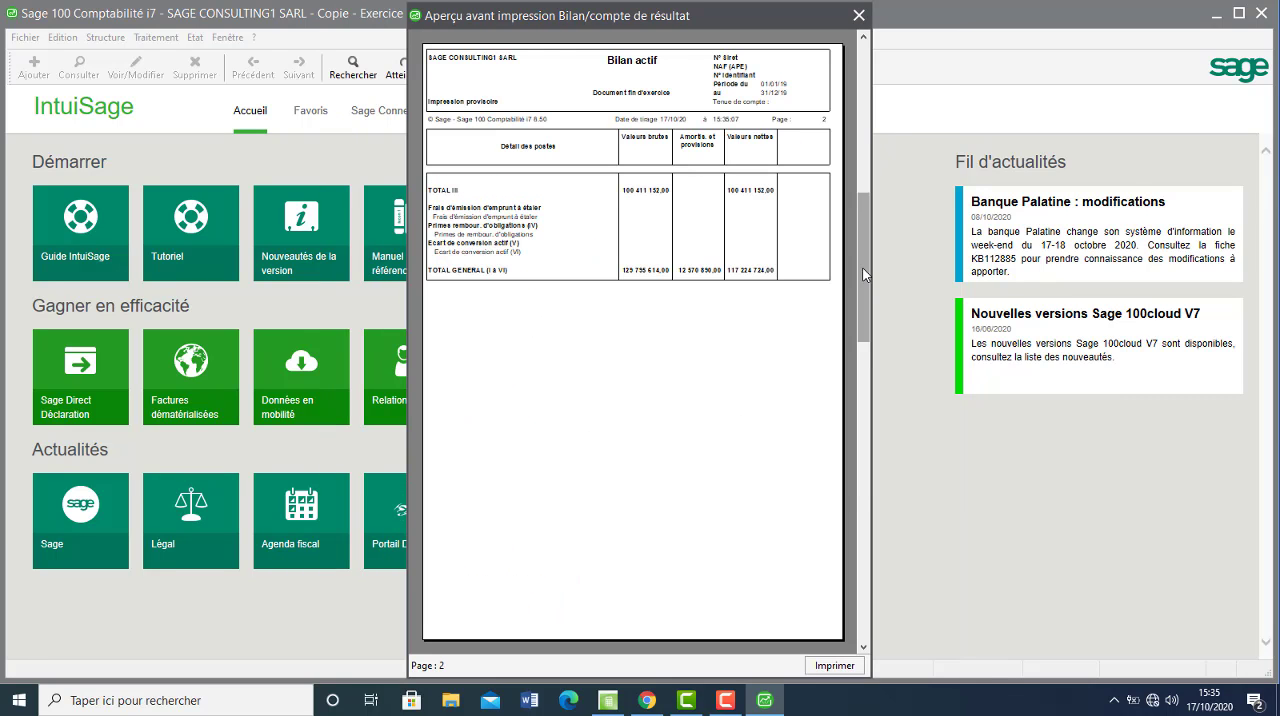
{"action": "left_click", "coordinate": [735, 283]}
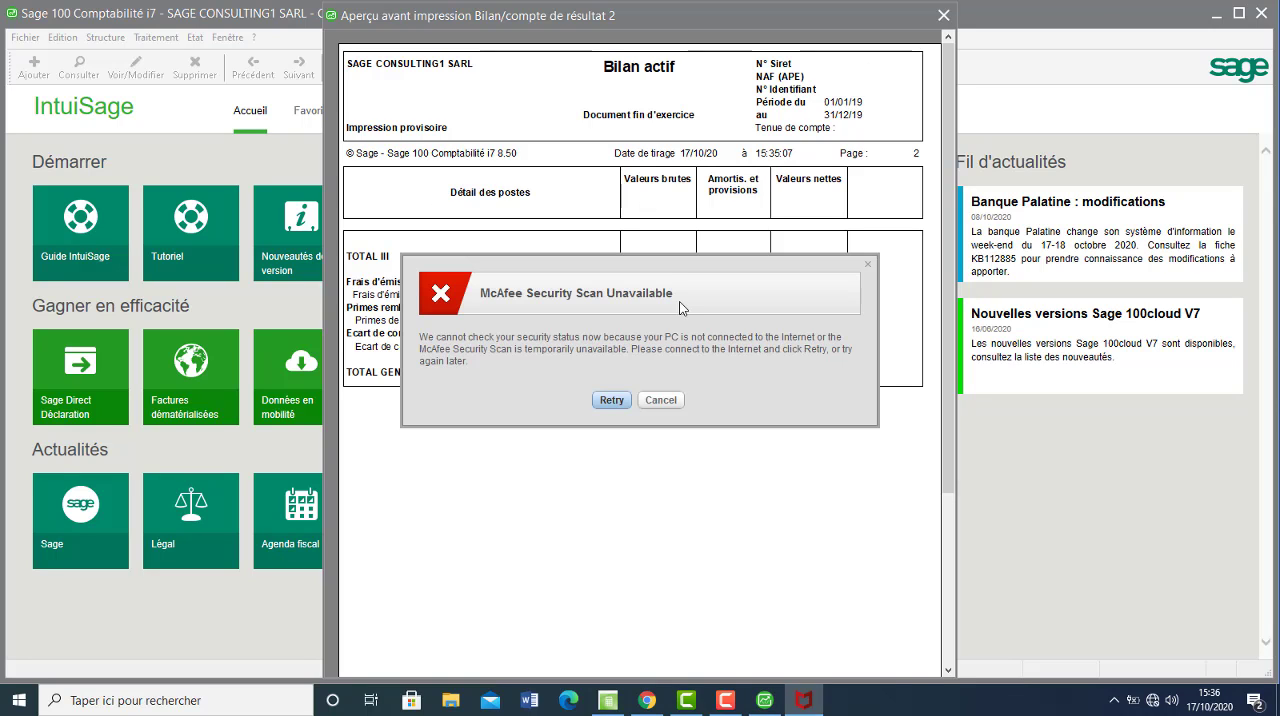
{"action": "left_click", "coordinate": [660, 400]}
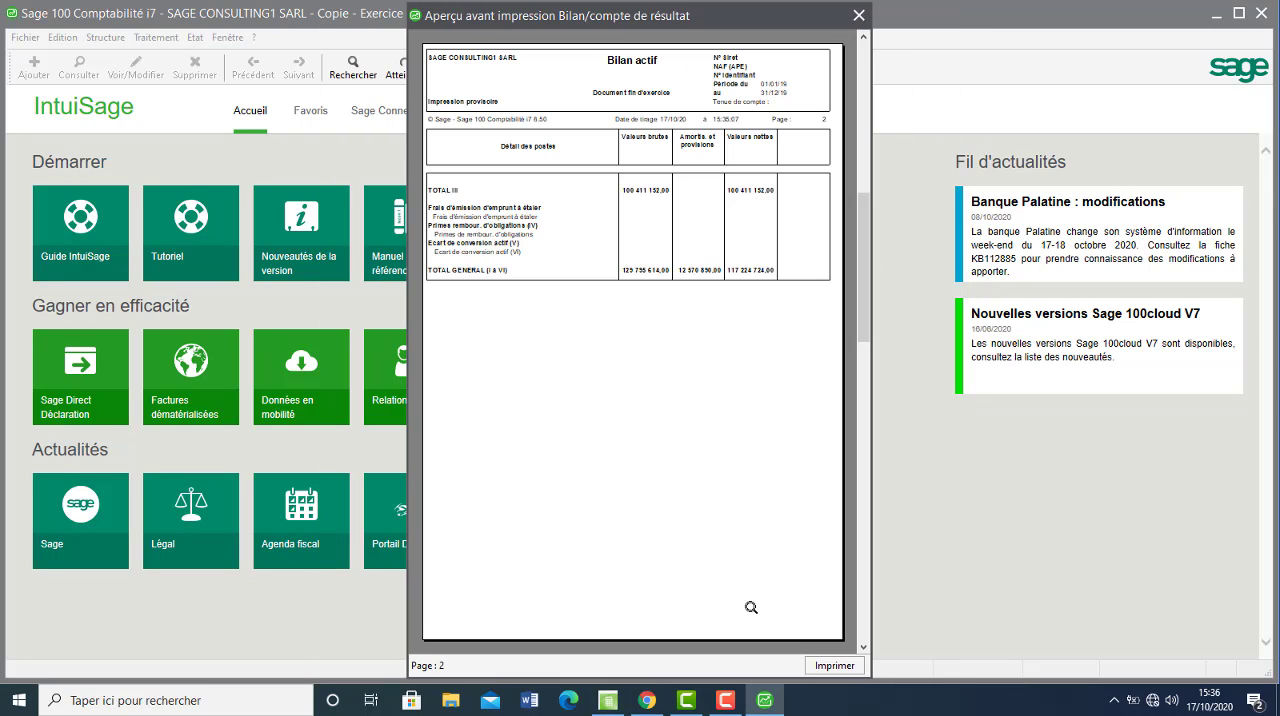
Switch to Chrome and skim the Chapitre 3 tables of correspondence between balance sheet items and accounts.
{"action": "left_click", "coordinate": [646, 702]}
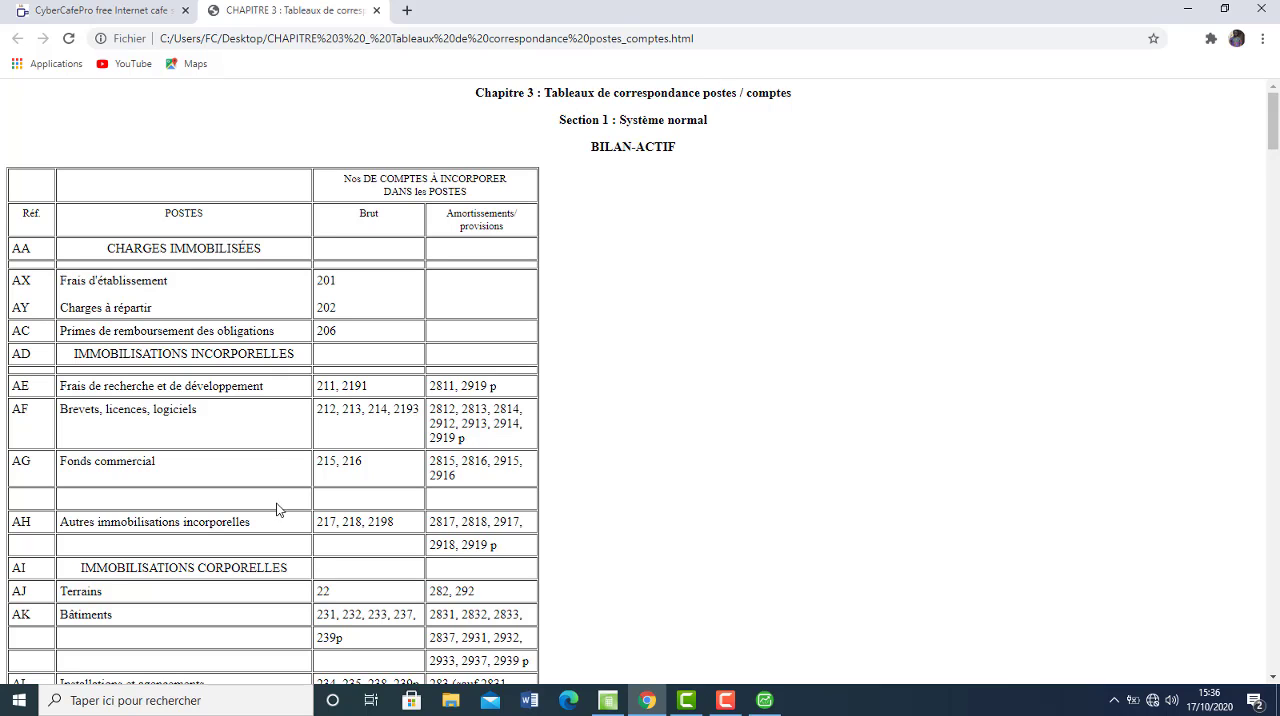
{"action": "left_click", "coordinate": [1276, 434]}
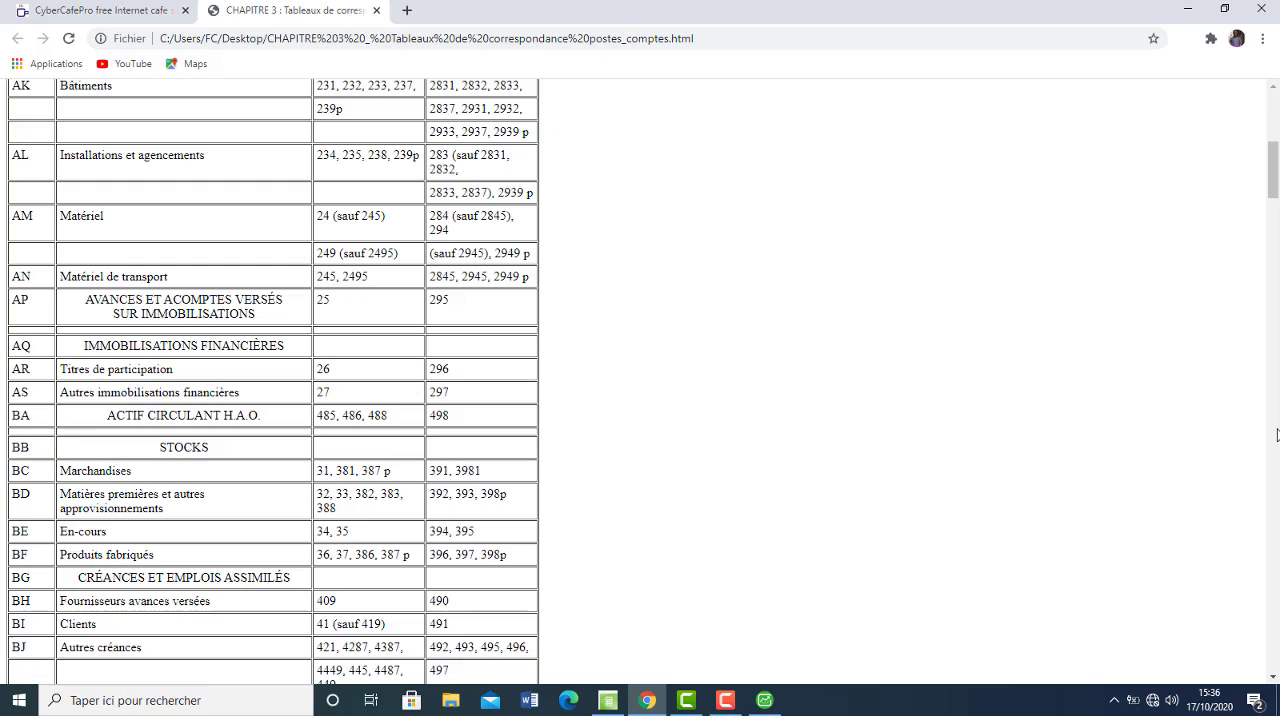
{"action": "left_click", "coordinate": [1276, 434]}
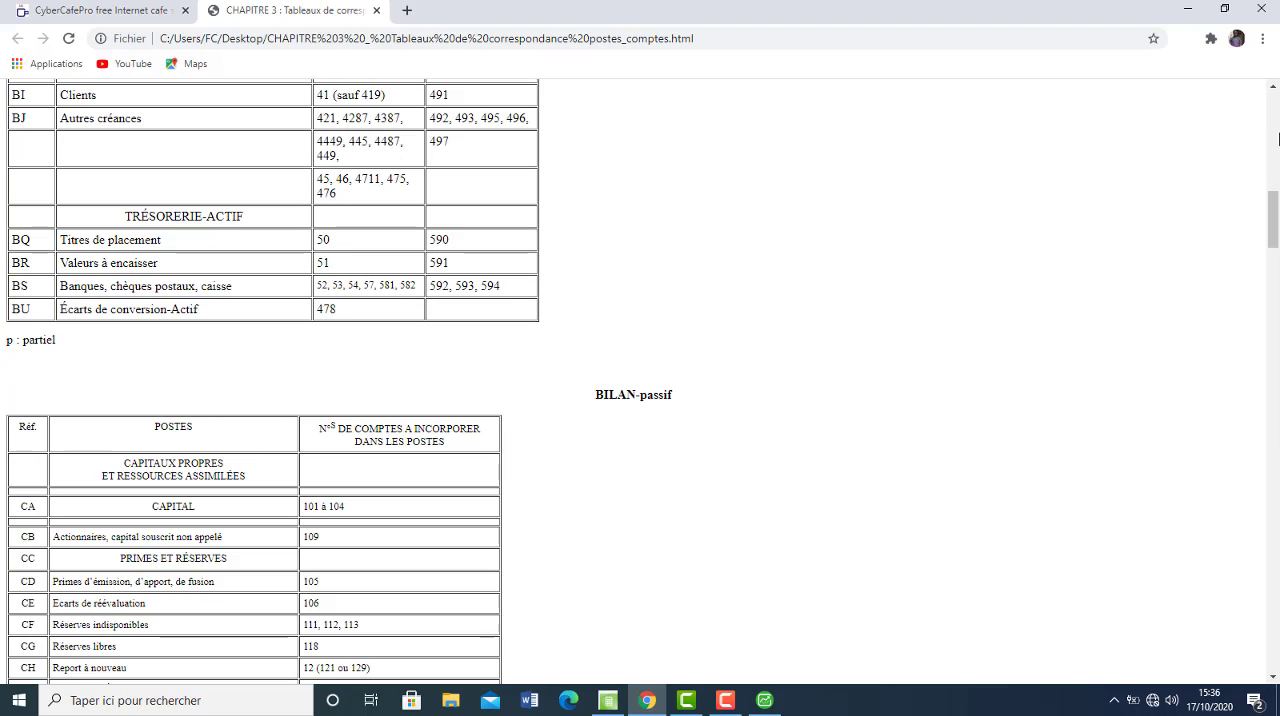
{"action": "left_click", "coordinate": [1276, 120]}
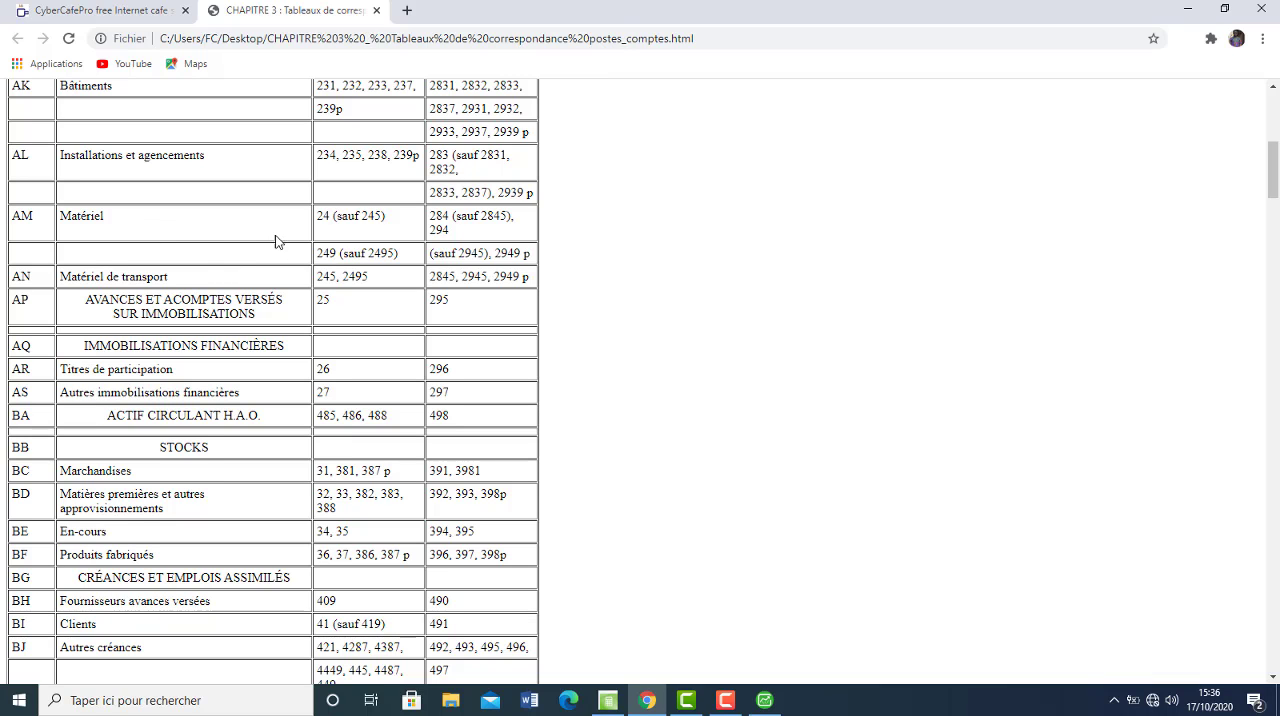
{"action": "left_click", "coordinate": [1274, 128]}
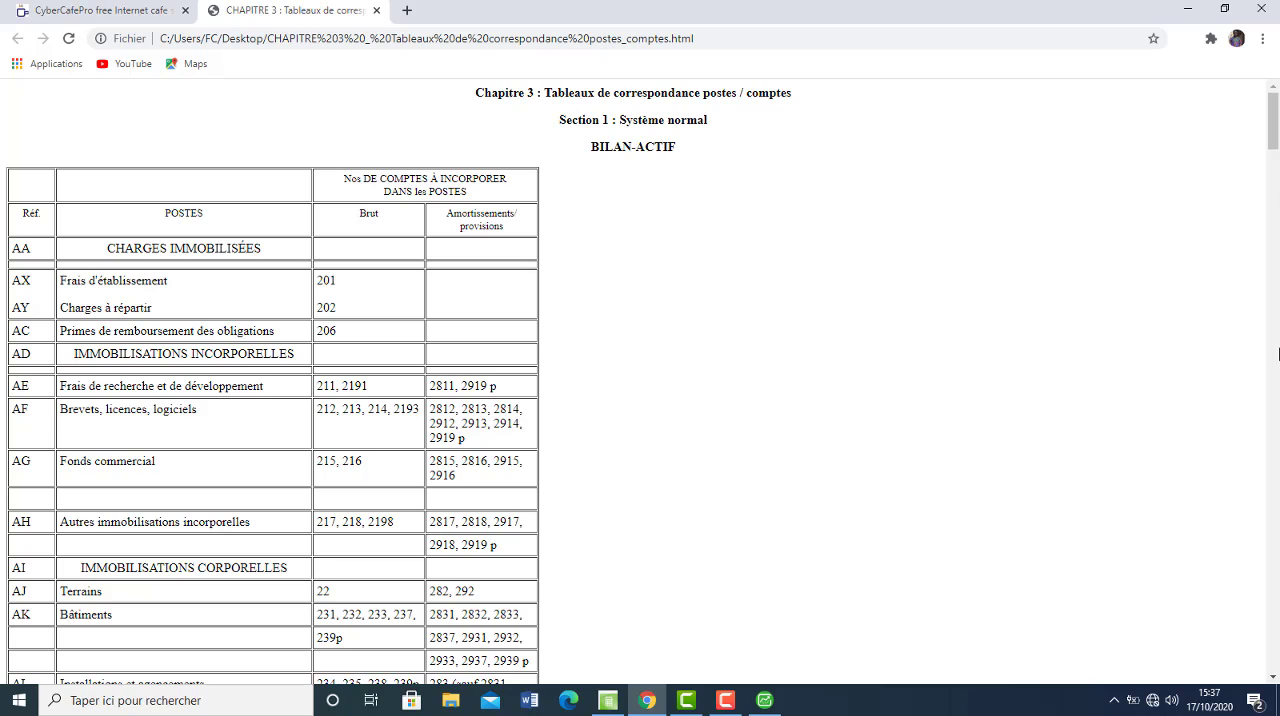
Examine which account numbers belong to each BILAN-ACTIF and BILAN-passif item in the correspondence tables.
{"action": "left_click", "coordinate": [1272, 353]}
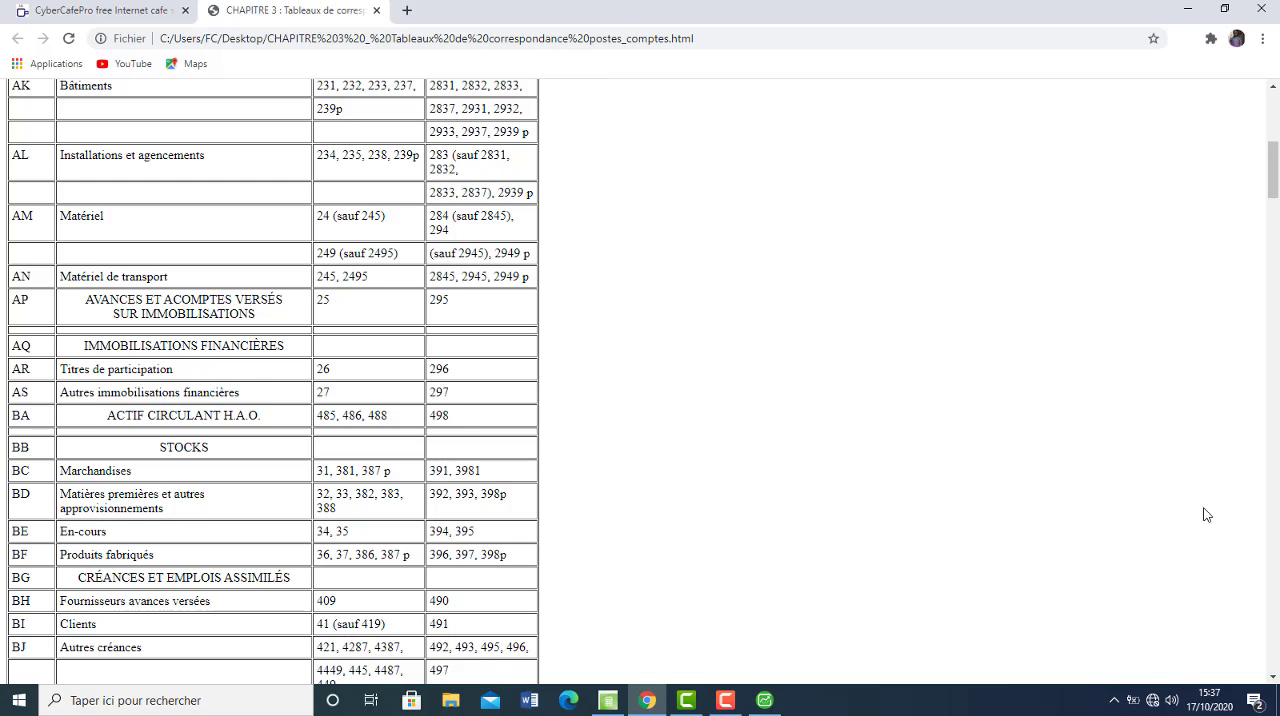
{"action": "scroll", "coordinate": [1279, 531], "scroll_direction": "down", "scroll_amount": 5}
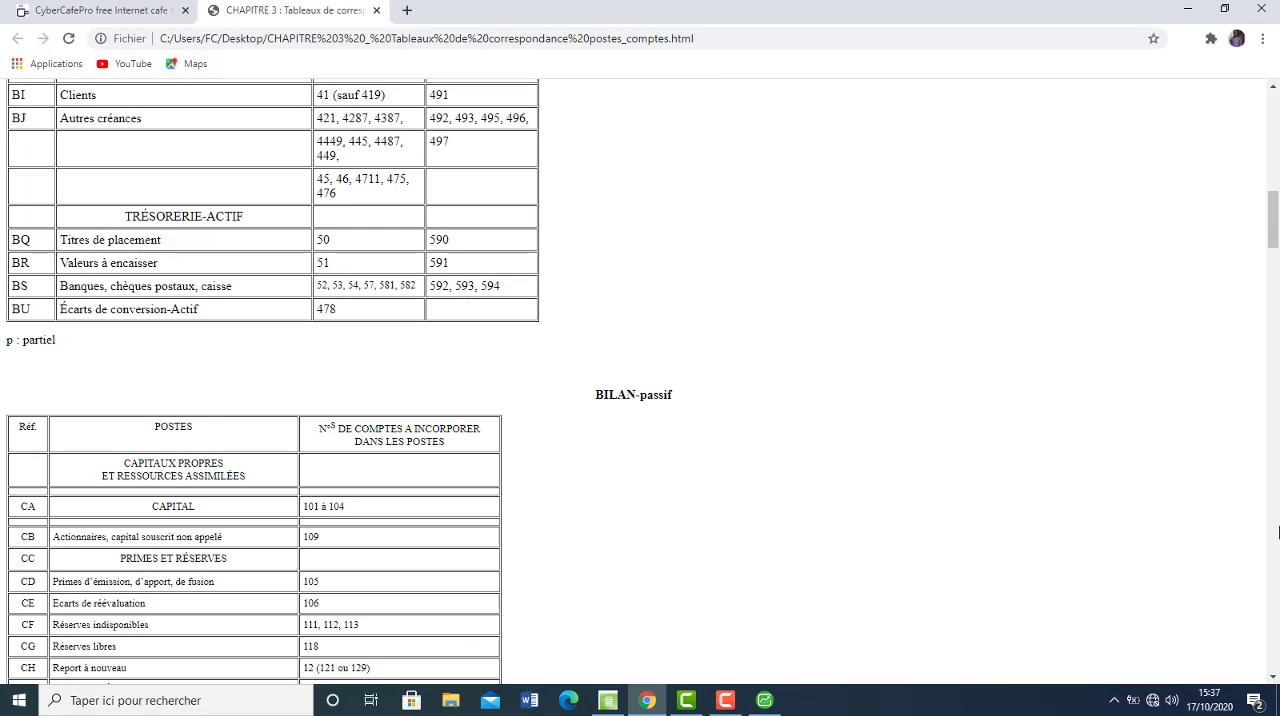
{"action": "scroll", "coordinate": [1279, 531], "scroll_direction": "down", "scroll_amount": 5}
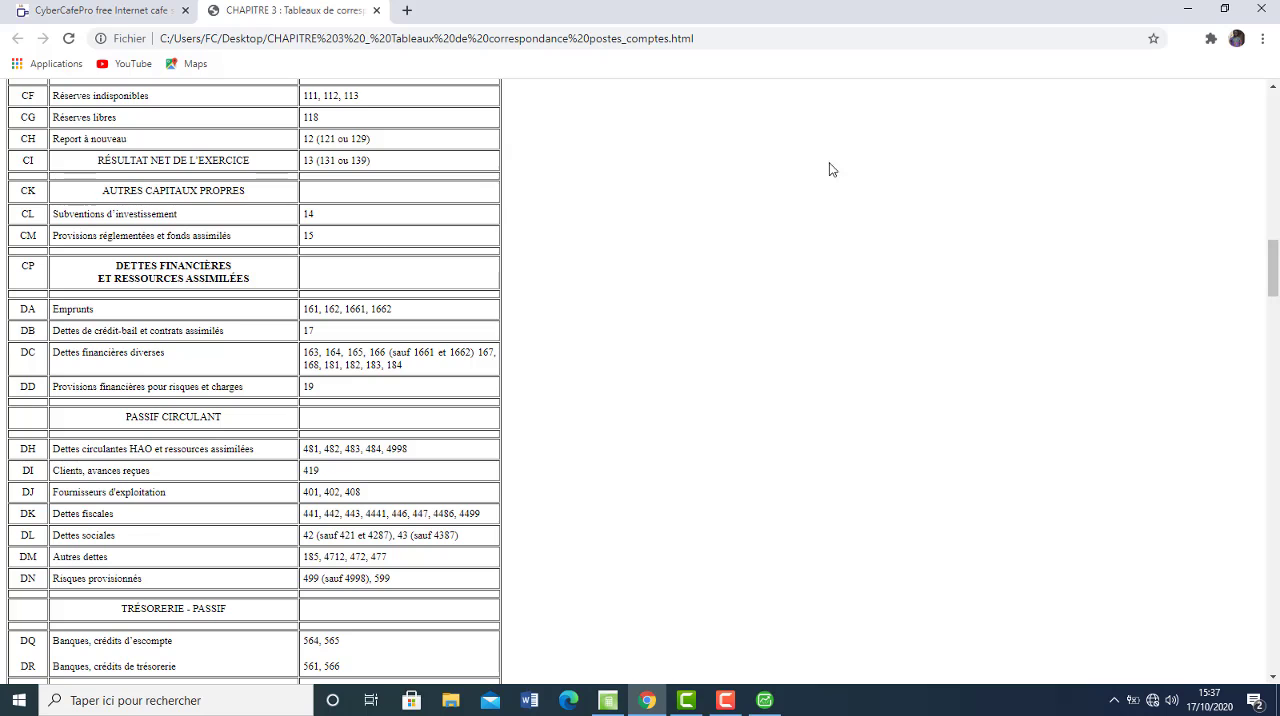
{"action": "left_click", "coordinate": [1274, 91]}
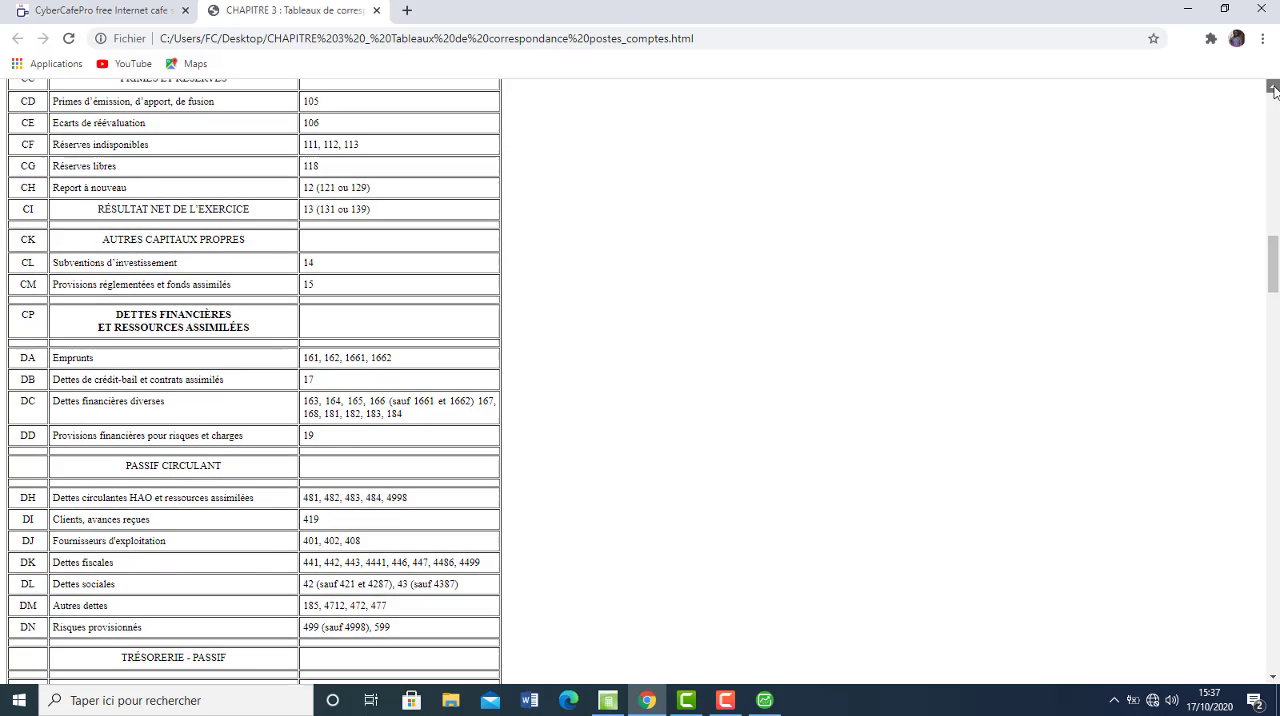
{"action": "left_click", "coordinate": [1274, 91]}
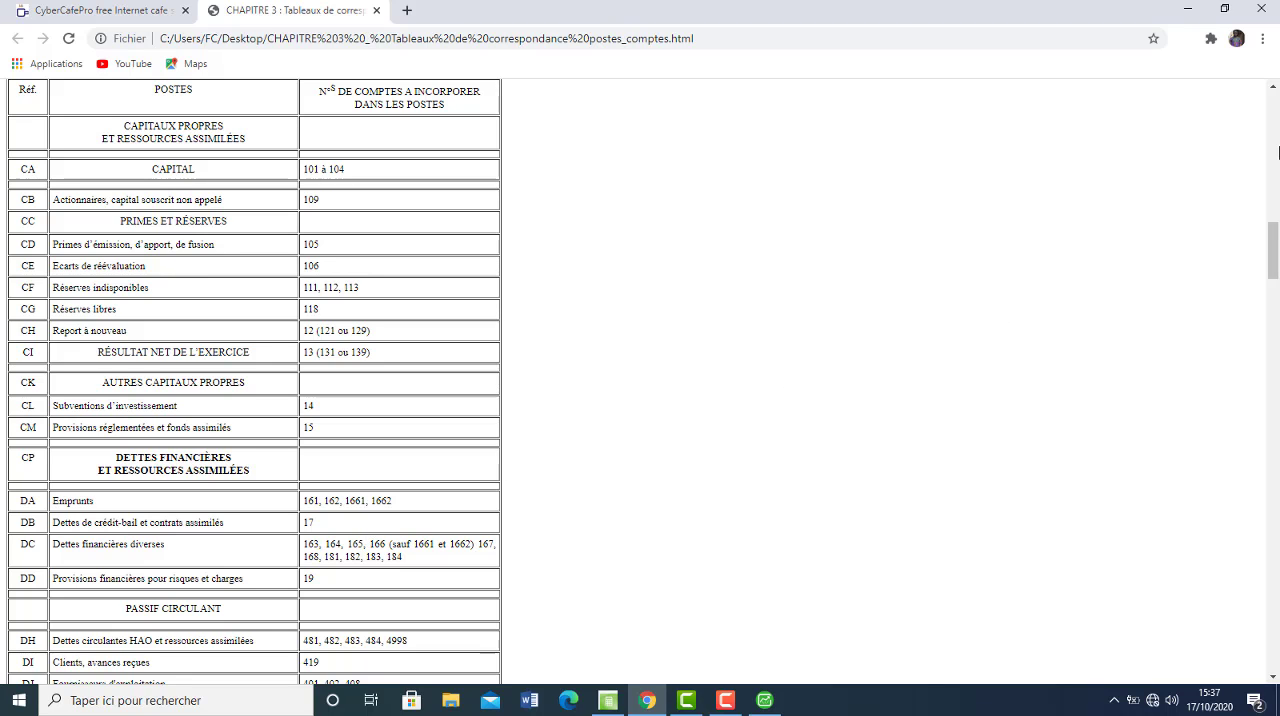
{"action": "scroll", "coordinate": [1278, 152], "scroll_direction": "up", "scroll_amount": 5}
{"action": "scroll", "coordinate": [1278, 152], "scroll_direction": "up", "scroll_amount": 5}
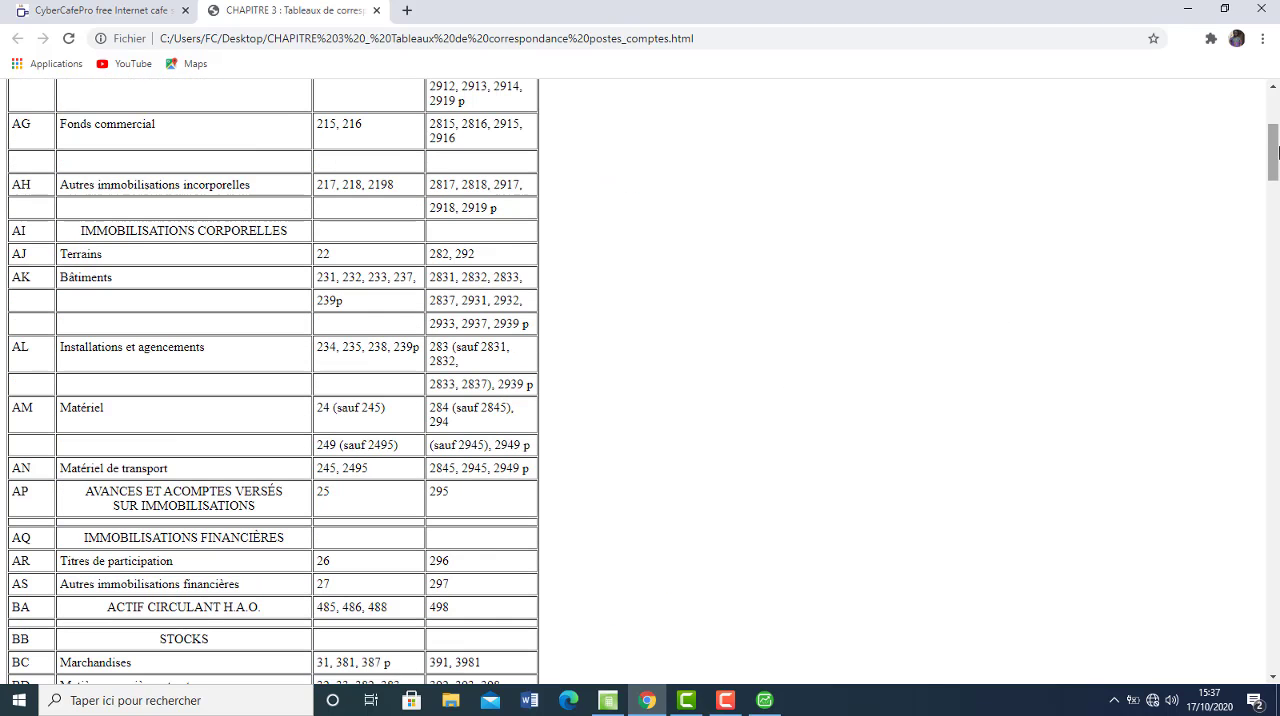
{"action": "scroll", "coordinate": [1270, 115], "scroll_direction": "up", "scroll_amount": 4}
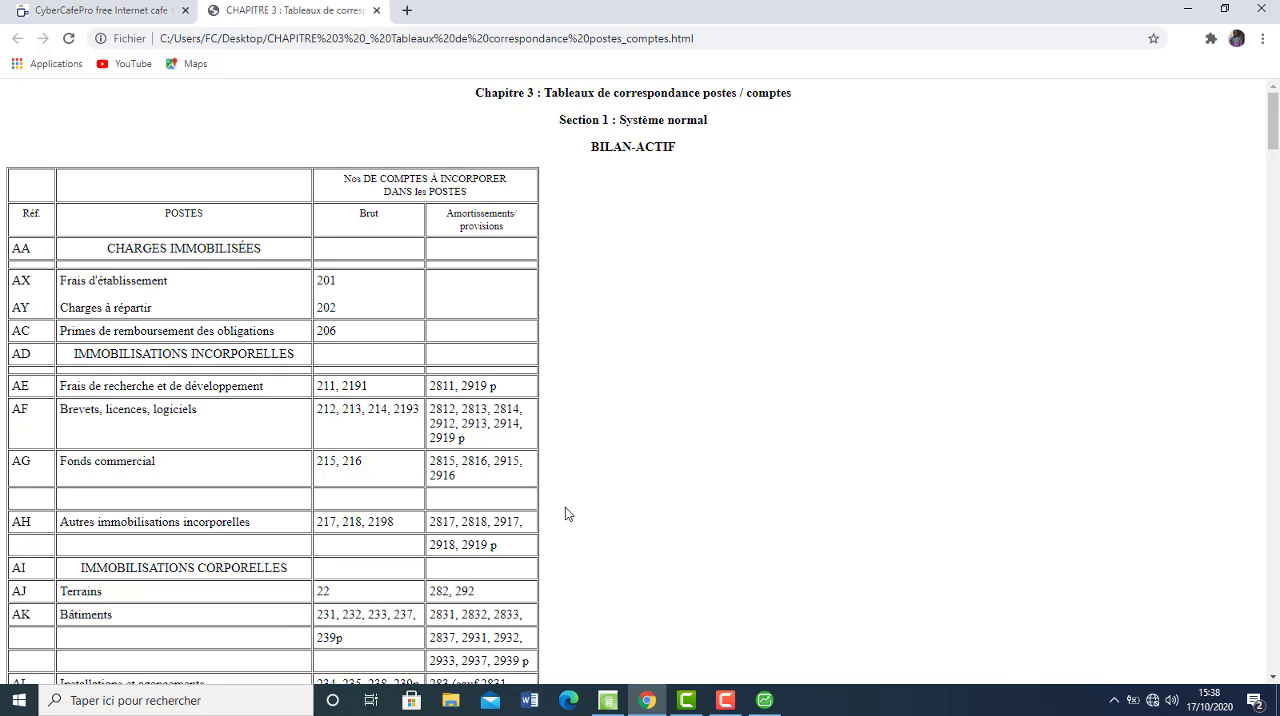
Switch to Sage, close the report preview, and open the Bilan rubric list in the Bilan/compte de résultat print settings.
{"action": "left_click", "coordinate": [760, 698]}
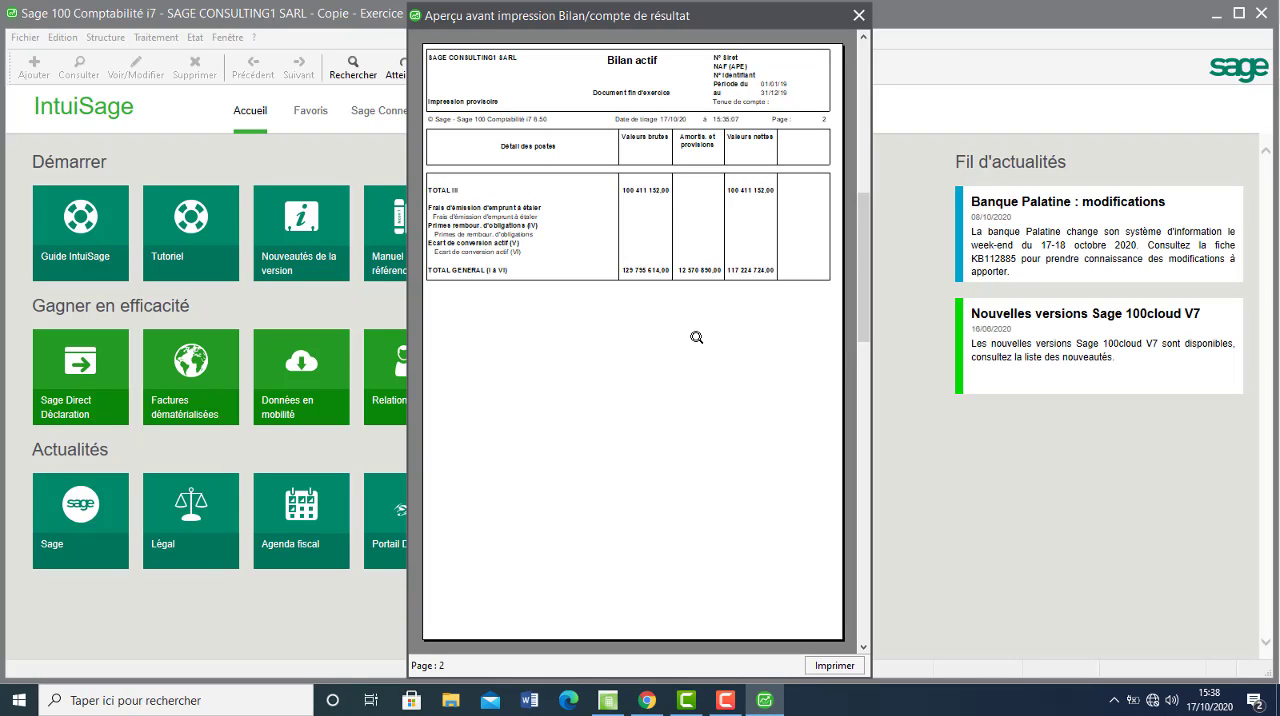
{"action": "left_click", "coordinate": [858, 15]}
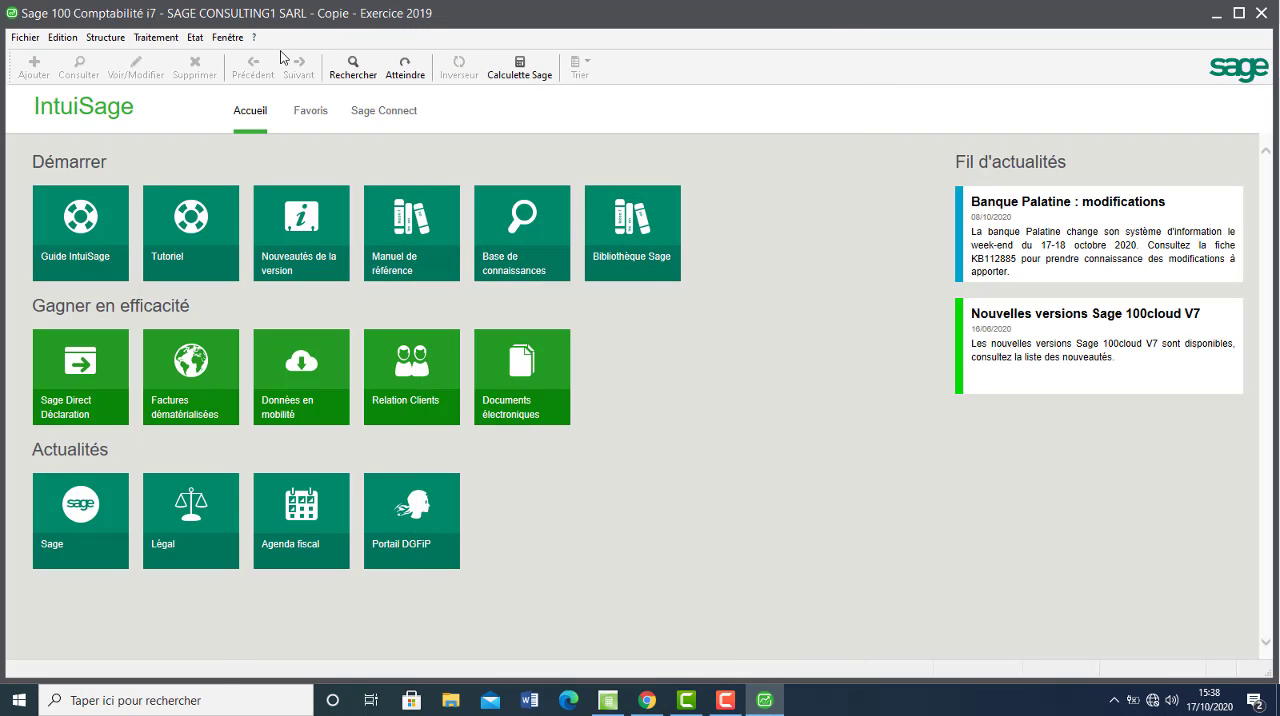
{"action": "left_click", "coordinate": [192, 38]}
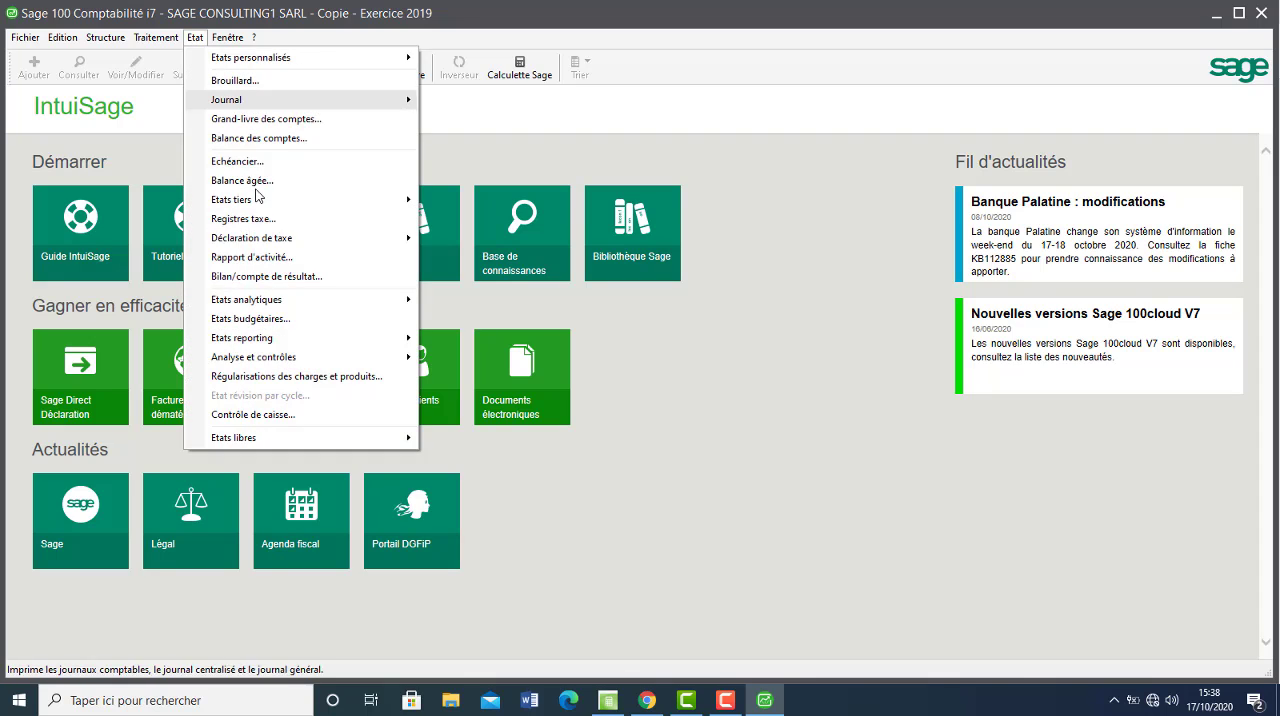
{"action": "left_click", "coordinate": [278, 276]}
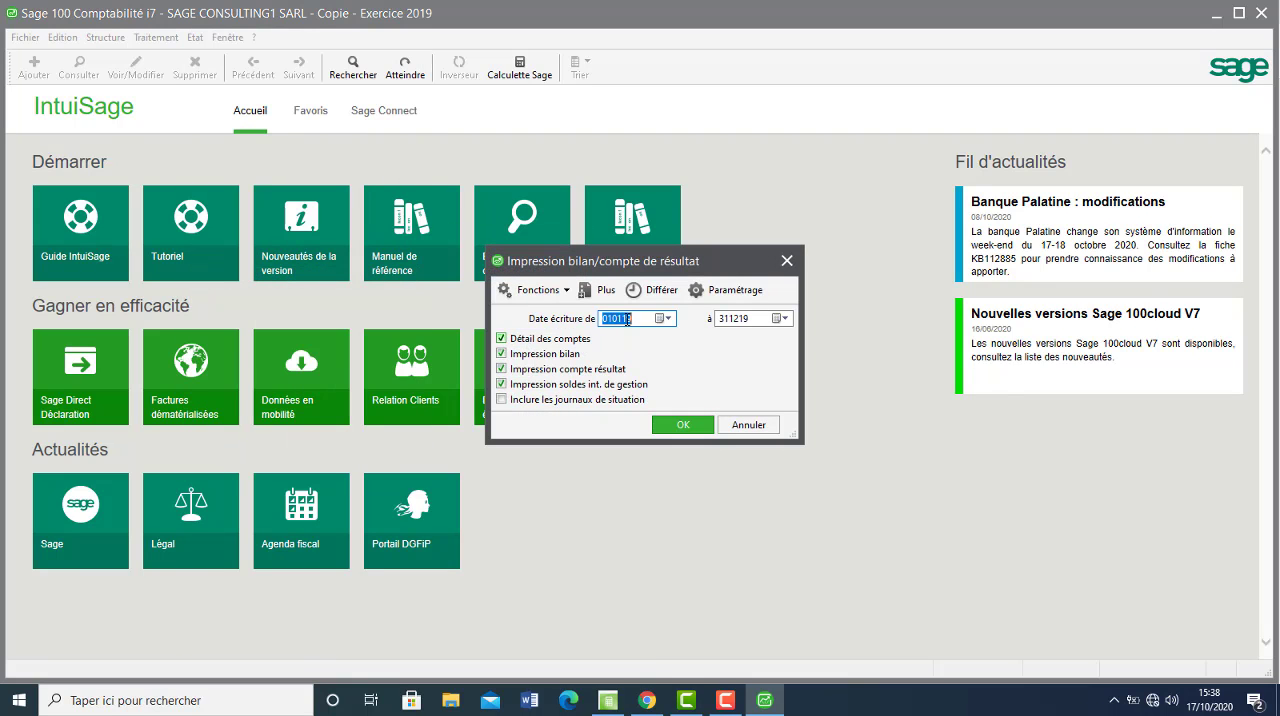
{"action": "left_click", "coordinate": [728, 292]}
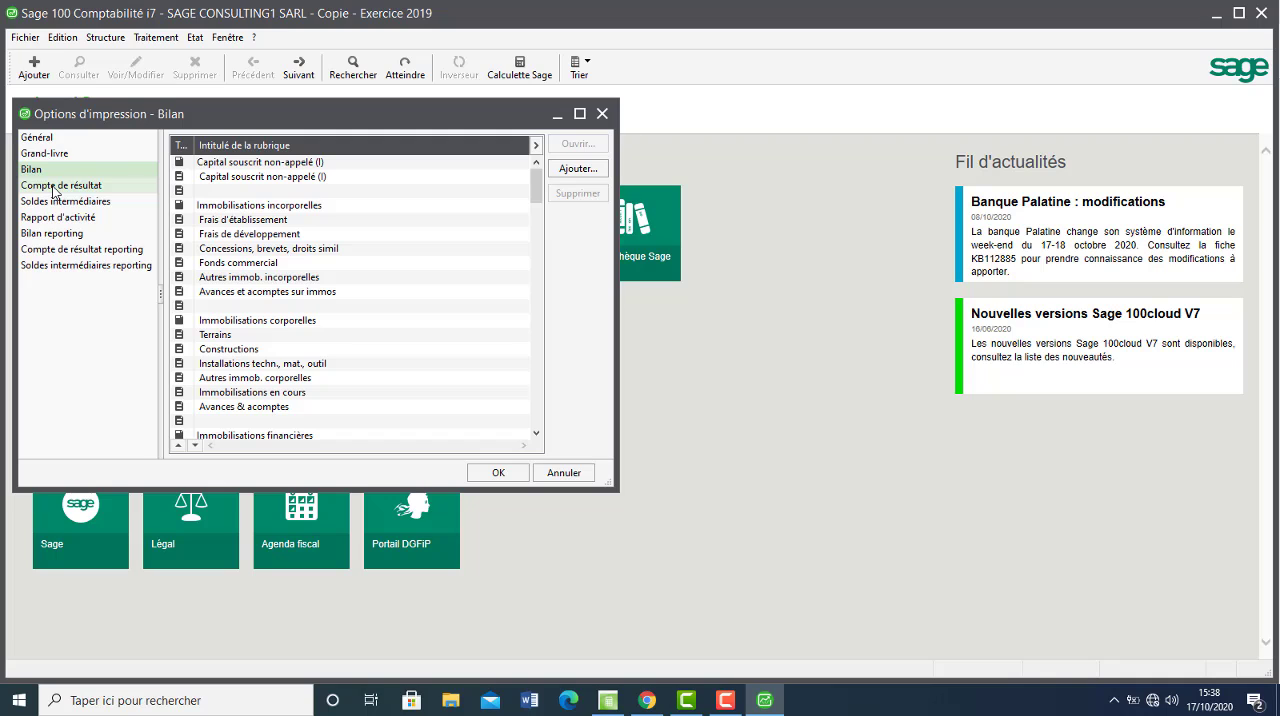
{"action": "left_click", "coordinate": [54, 187]}
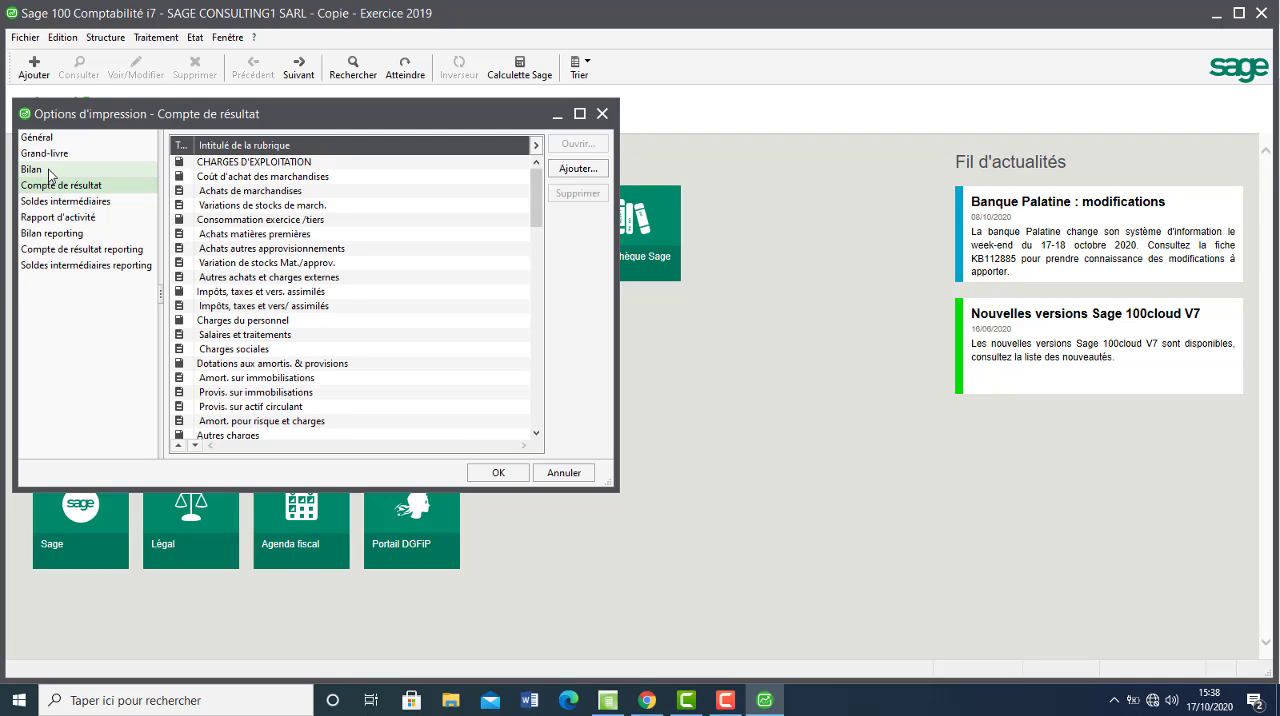
{"action": "left_click", "coordinate": [47, 169]}
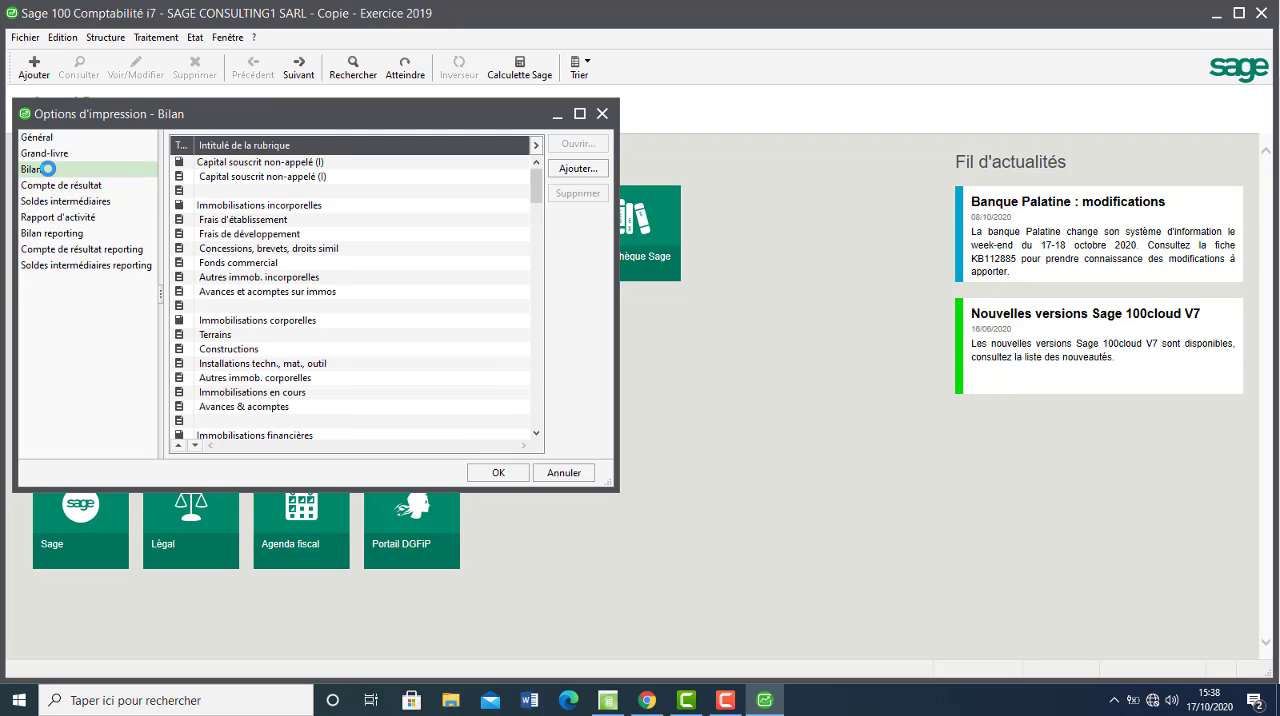
Open the Frais de développement rubric, check its accounts against the correspondence table in Chrome, and replace account root 2811 with 2191.
{"action": "left_click", "coordinate": [251, 238]}
{"action": "double_click", "coordinate": [251, 240]}
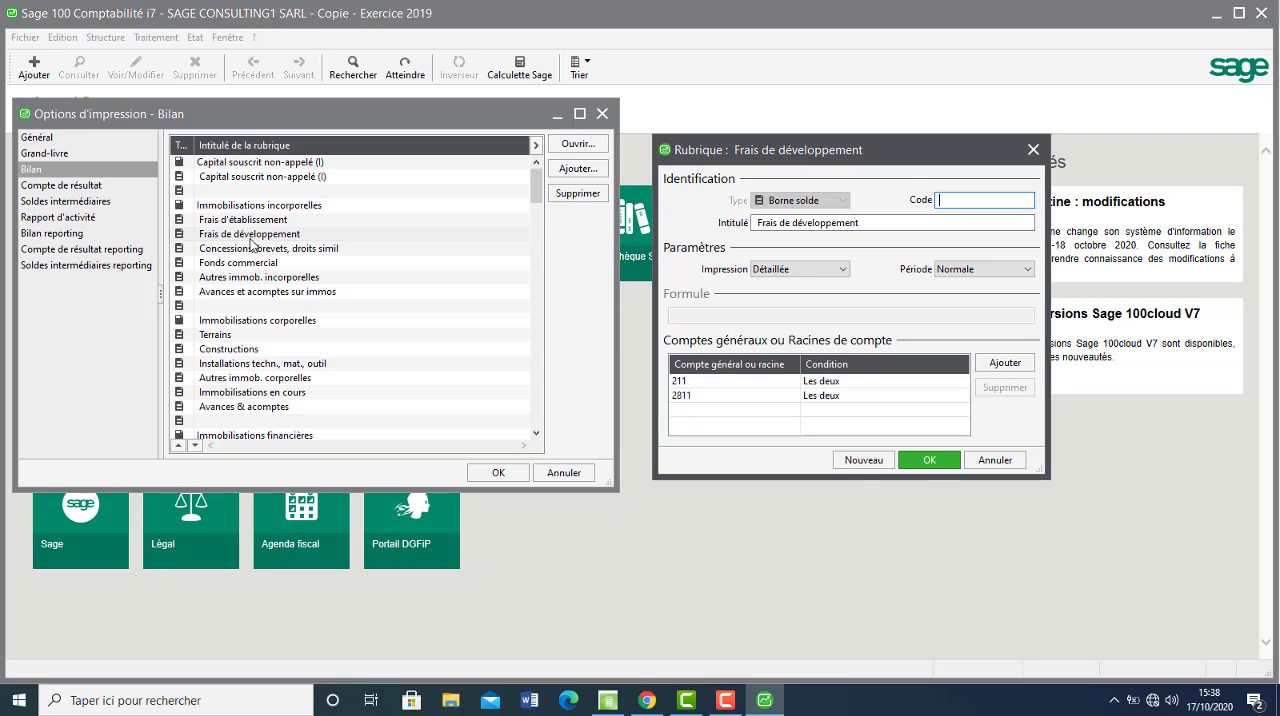
{"action": "left_click", "coordinate": [722, 384]}
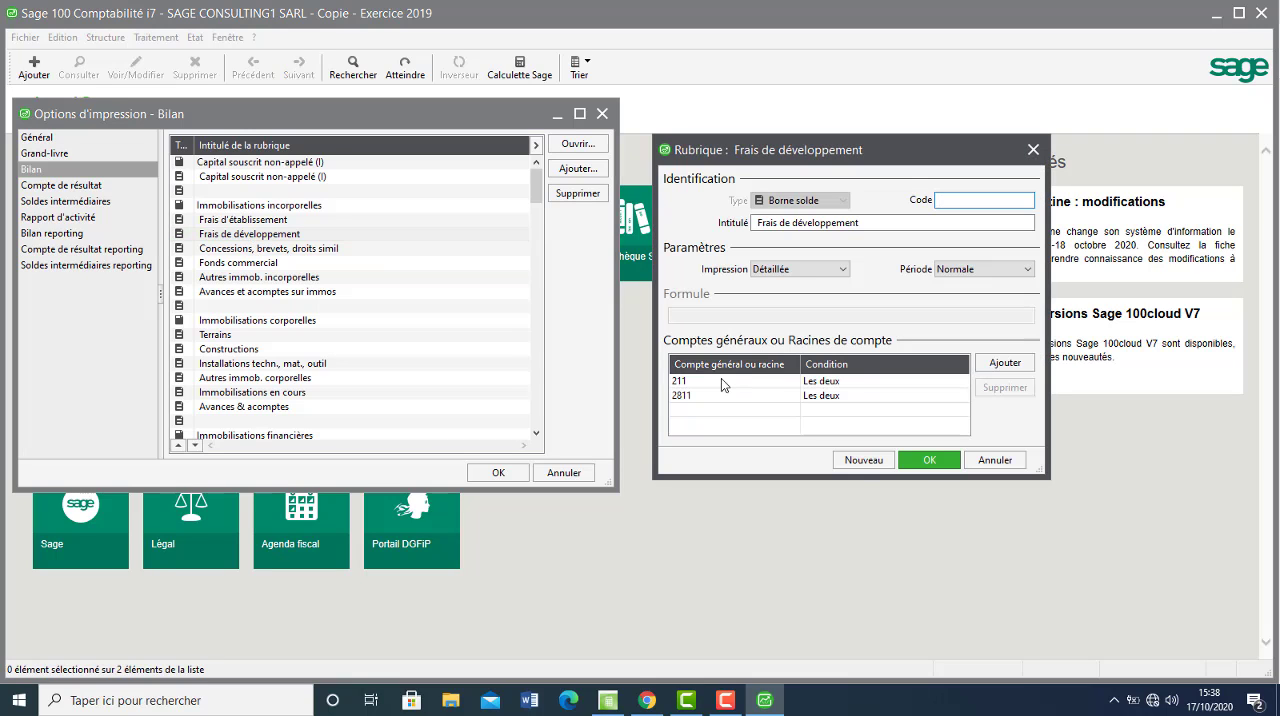
{"action": "left_click", "coordinate": [647, 702]}
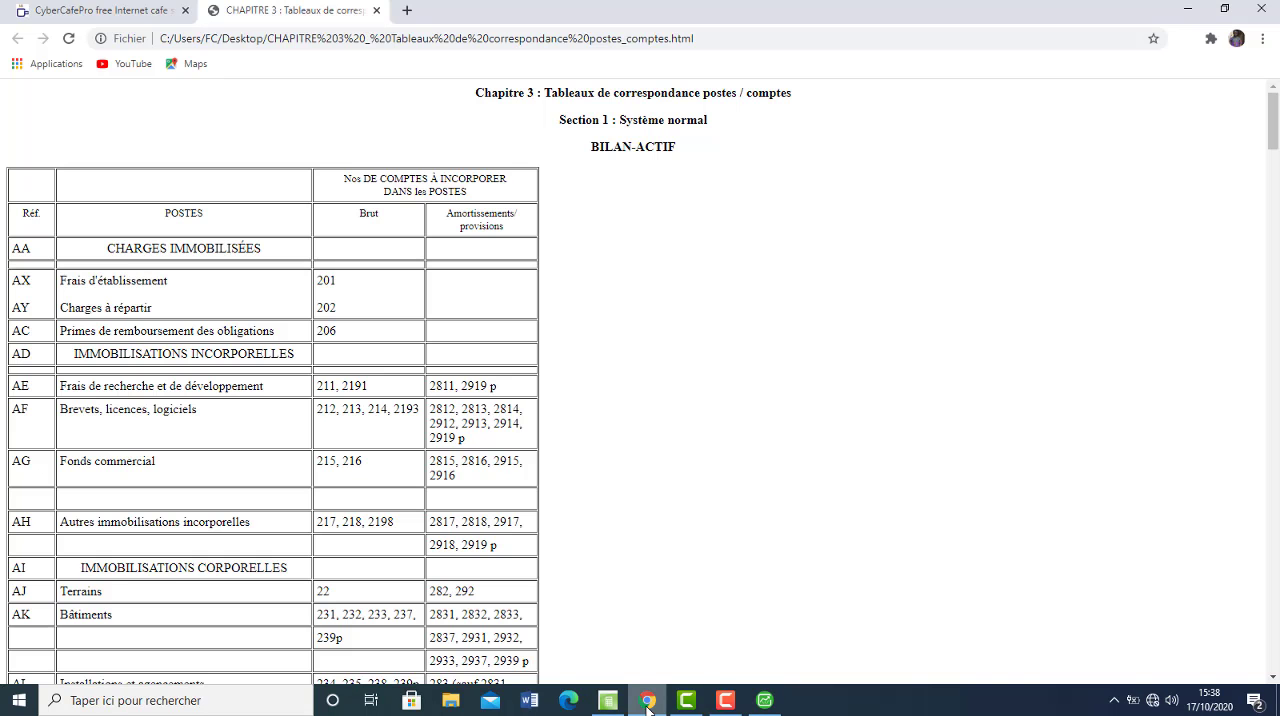
{"action": "left_click", "coordinate": [647, 702]}
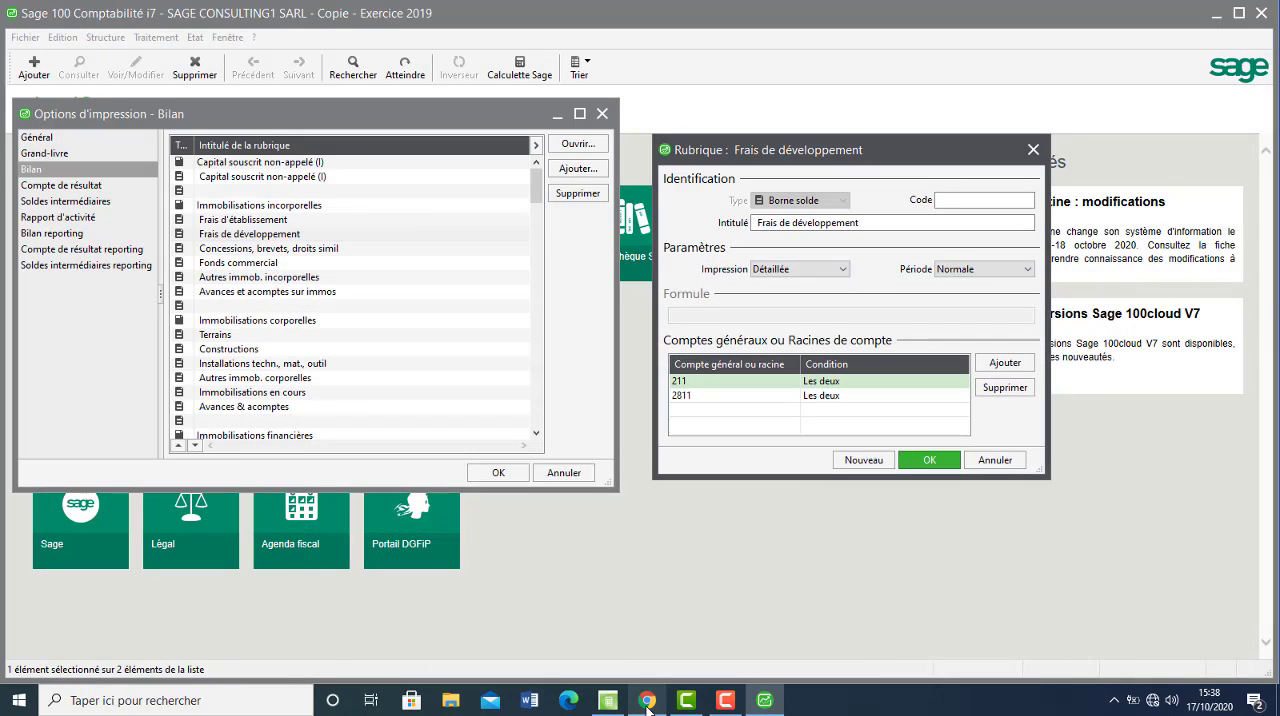
{"action": "left_click", "coordinate": [724, 398]}
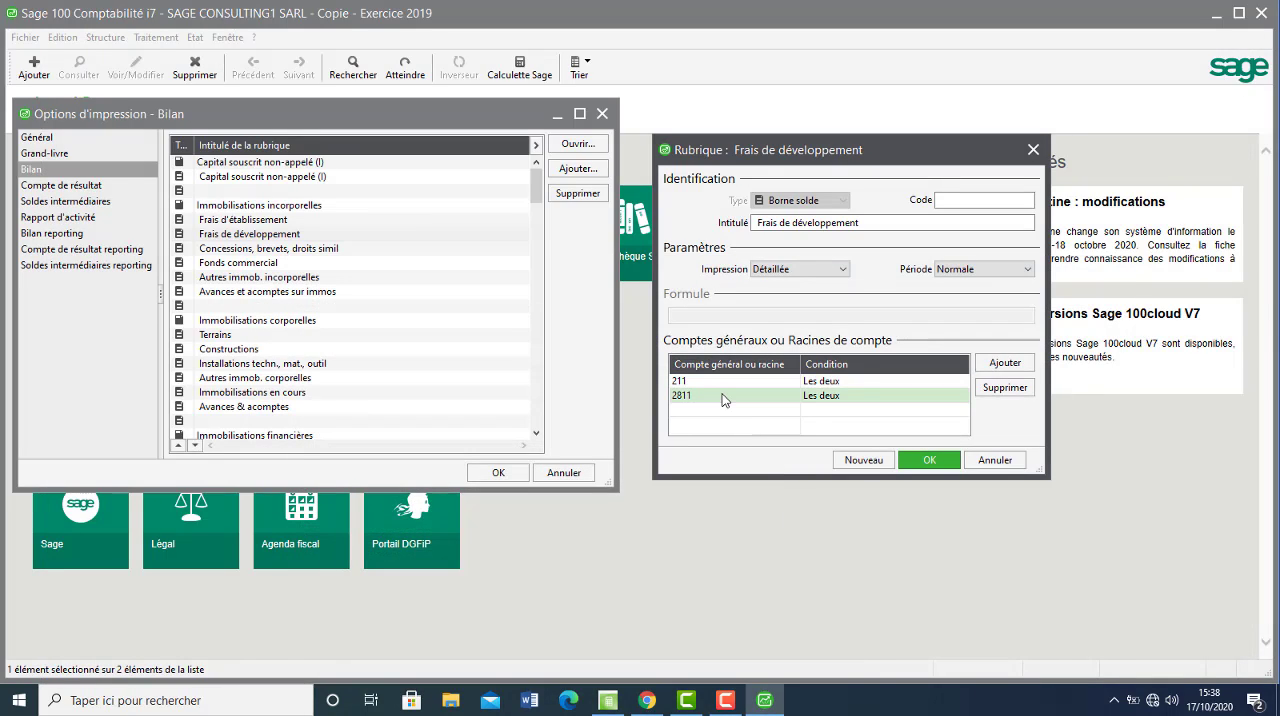
{"action": "left_click", "coordinate": [724, 398]}
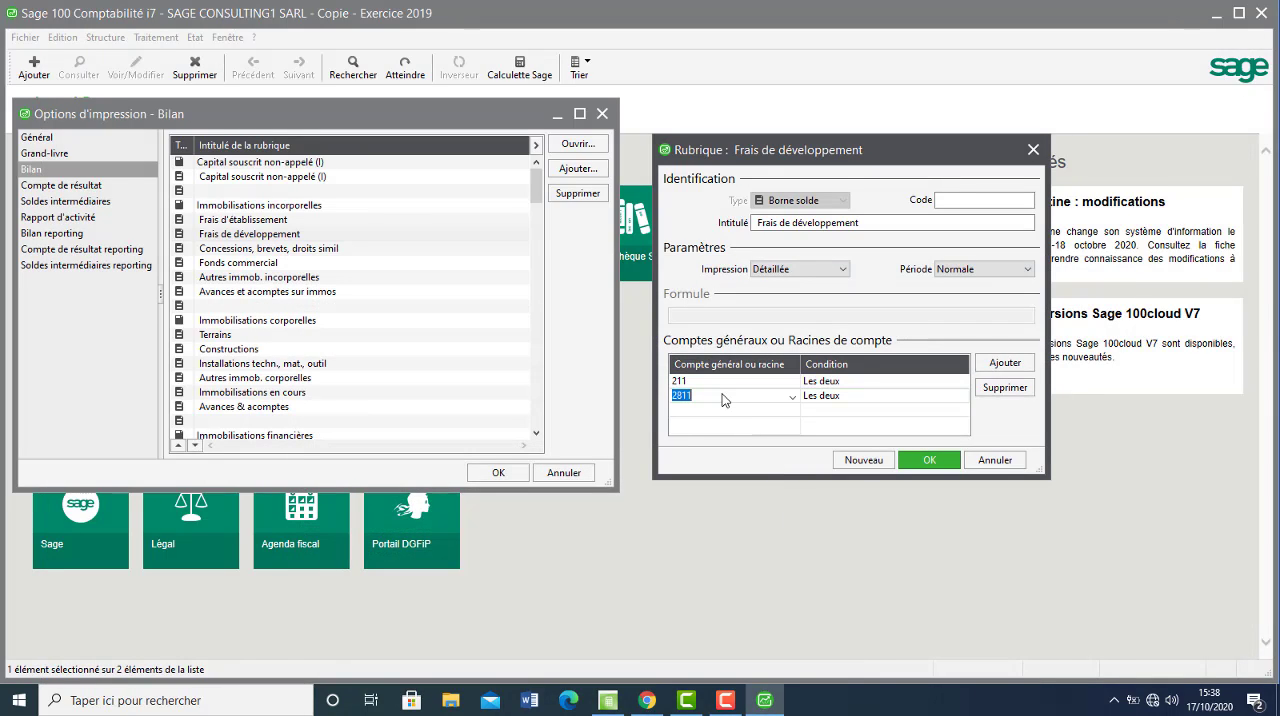
{"action": "type", "text": "21"}
Consult the table in Chrome, add account roots 2811 and 2919 to the Frais de développement rubric in Sage, and validate it.
{"action": "left_click", "coordinate": [645, 704]}
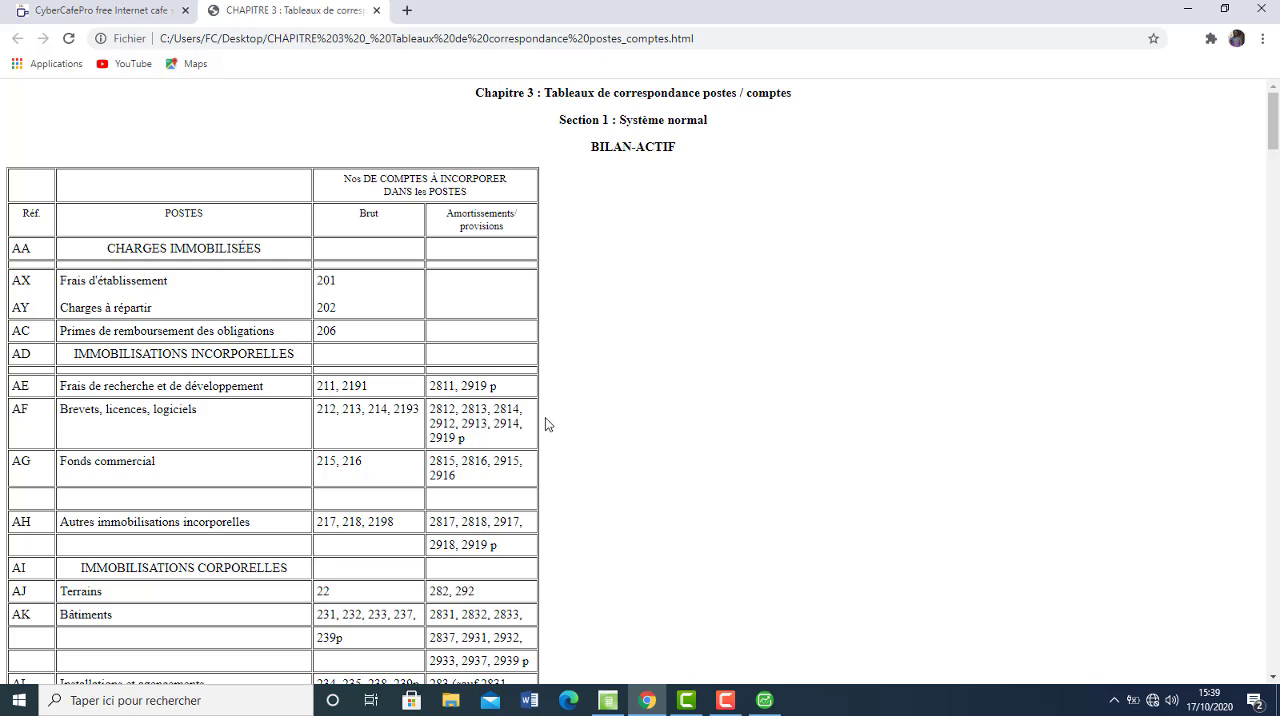
{"action": "left_click", "coordinate": [765, 702]}
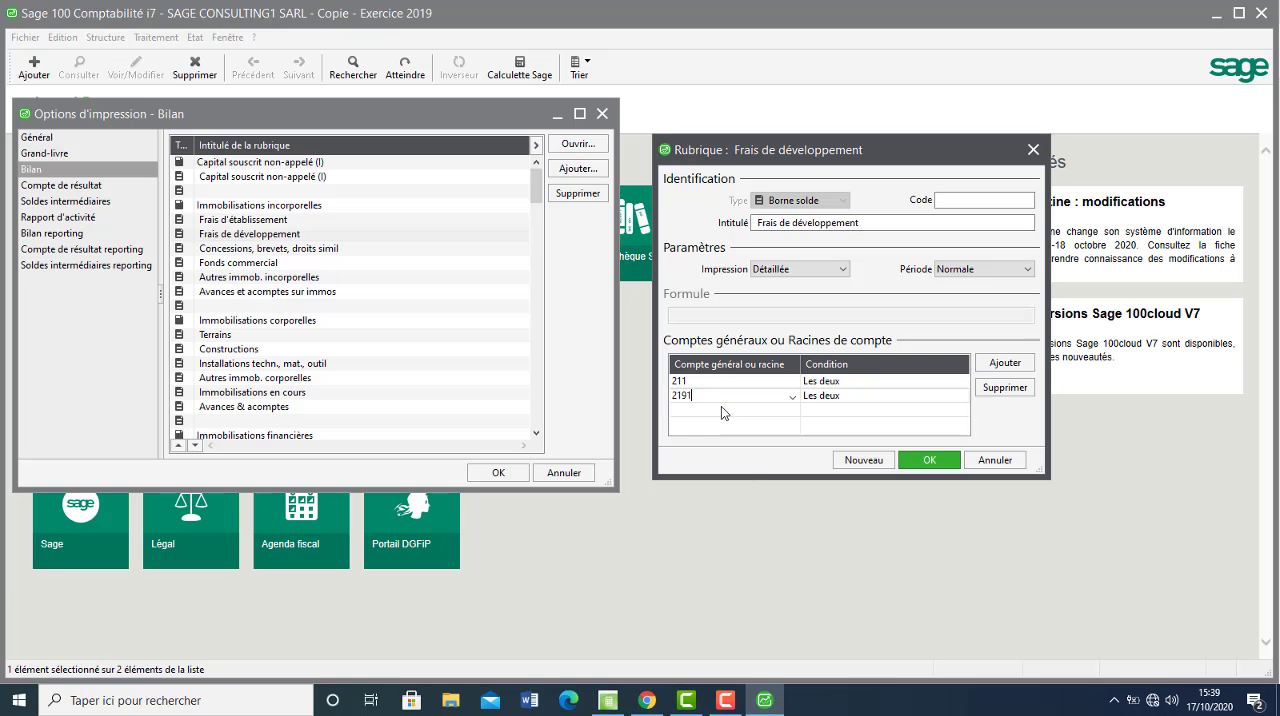
{"action": "key", "text": "Return"}
{"action": "type", "text": "28"}
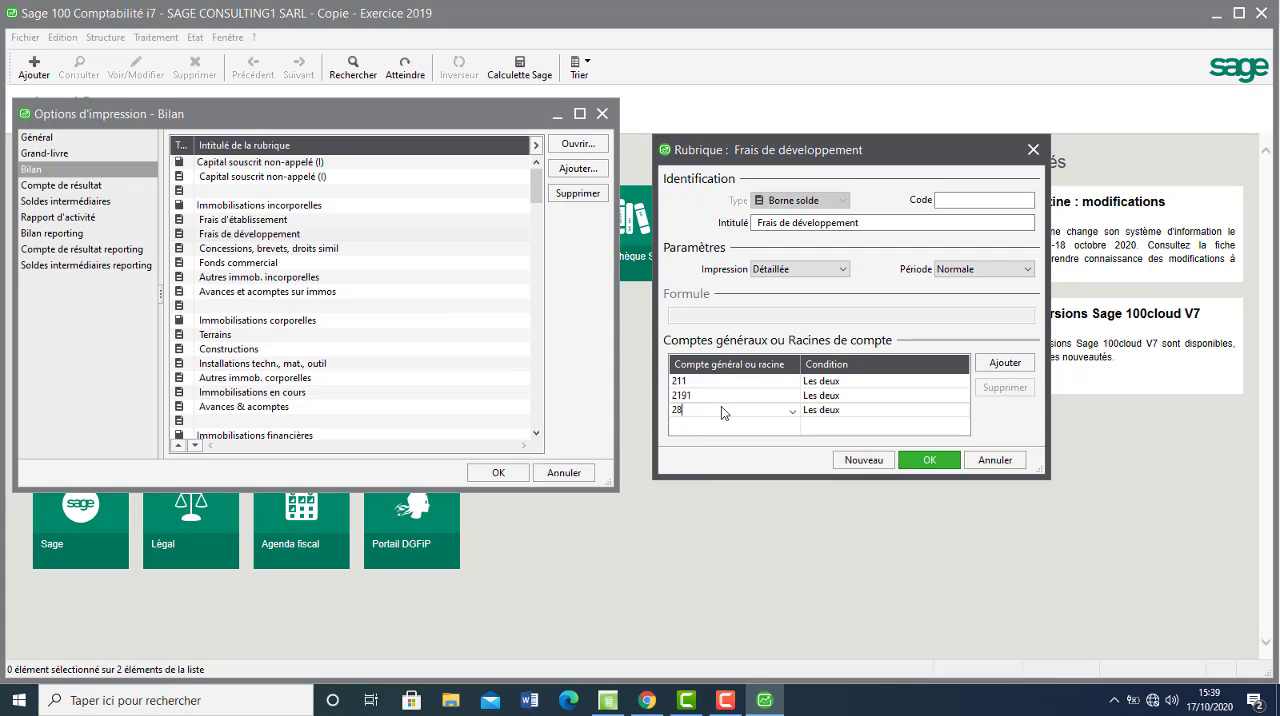
{"action": "type", "text": "11"}
{"action": "key", "text": "Return"}
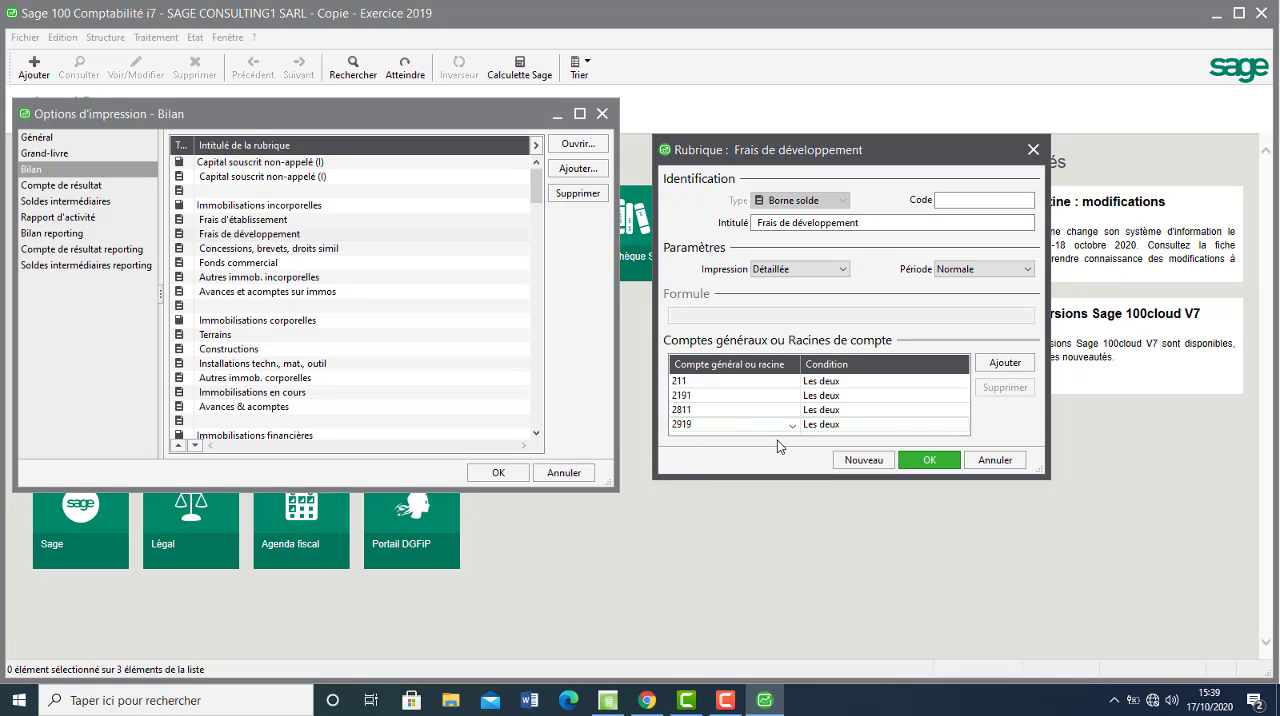
{"action": "left_click", "coordinate": [926, 459]}
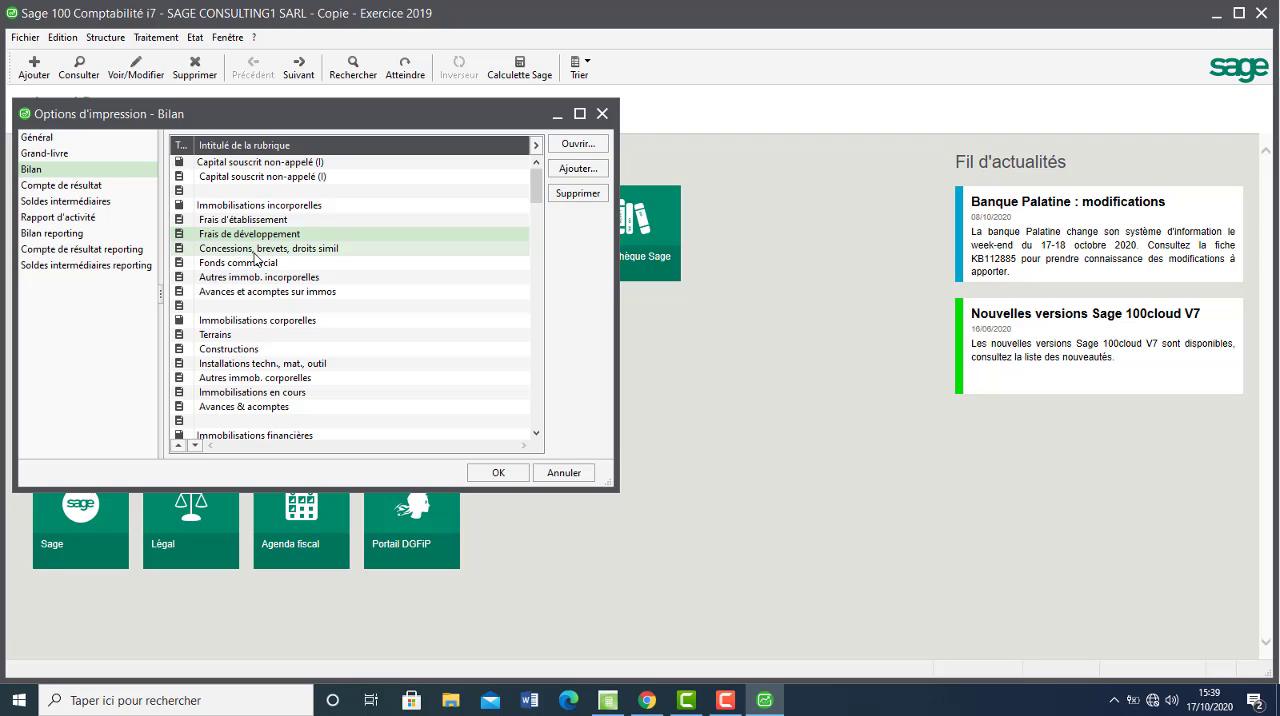
Open the Fonds commercial rubric in Sage and look up its accounts in the correspondence table in Chrome.
{"action": "left_click", "coordinate": [647, 700]}
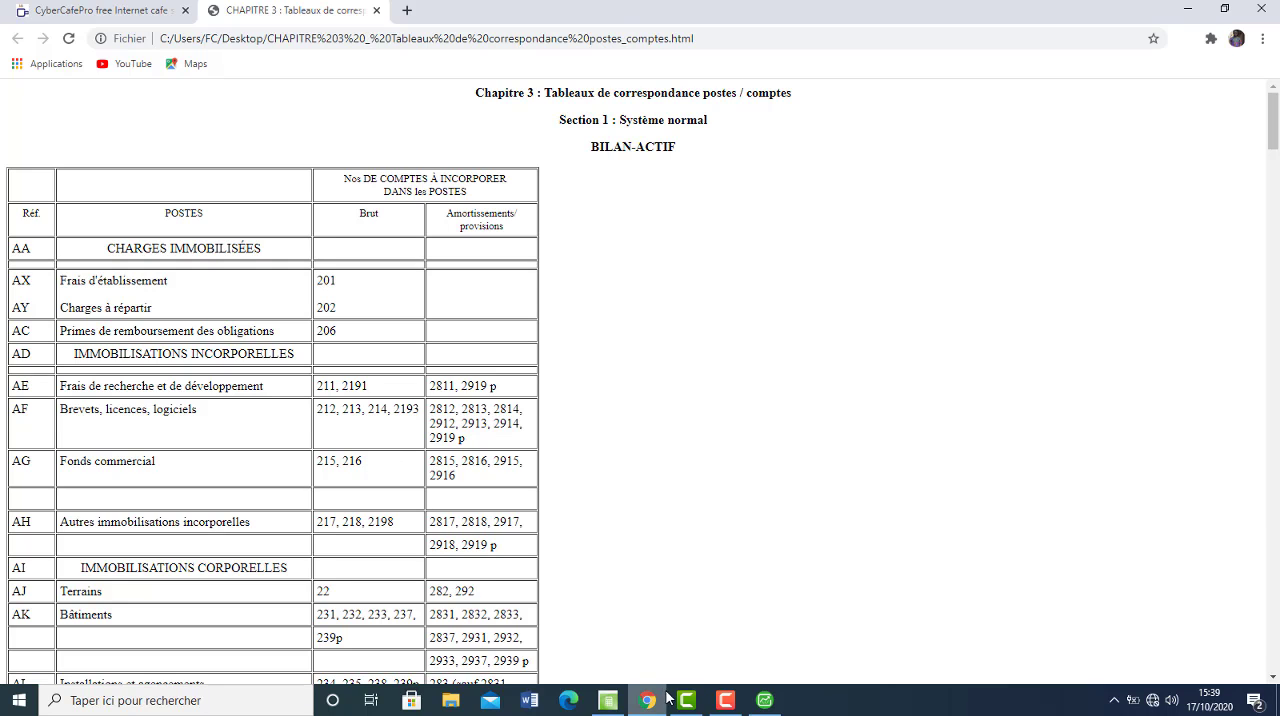
{"action": "left_click", "coordinate": [764, 700]}
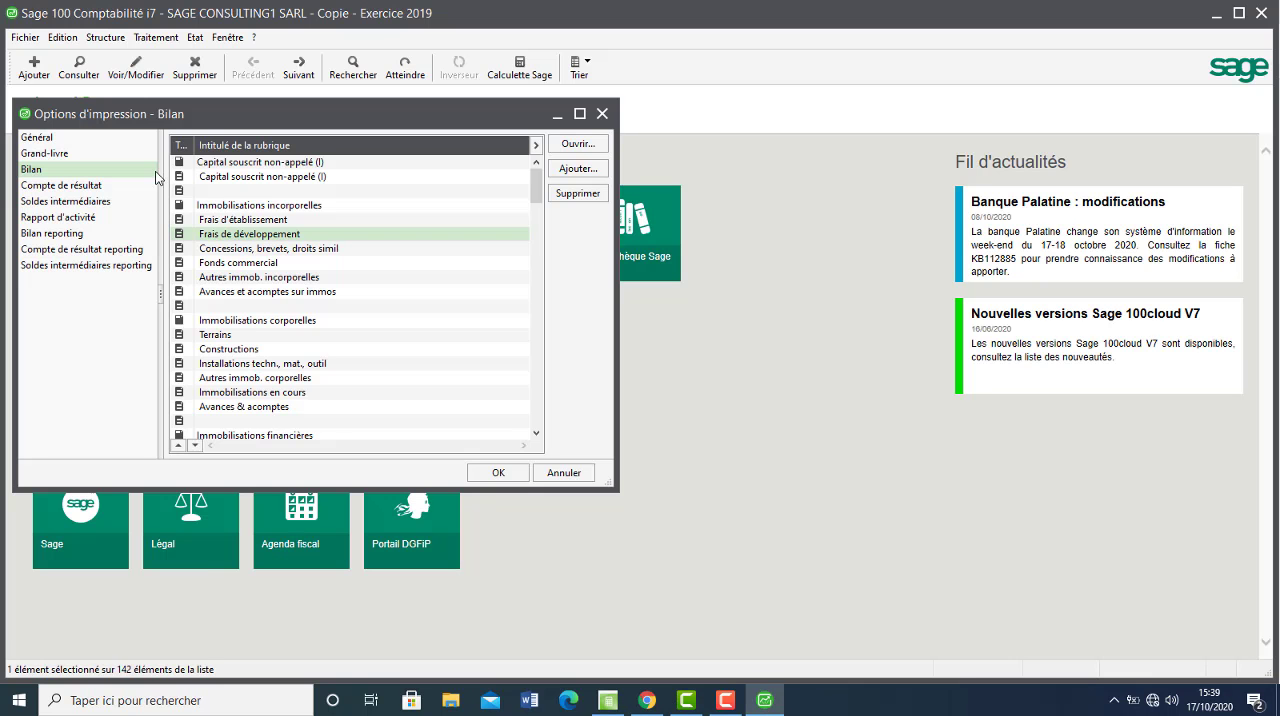
{"action": "left_click", "coordinate": [236, 263]}
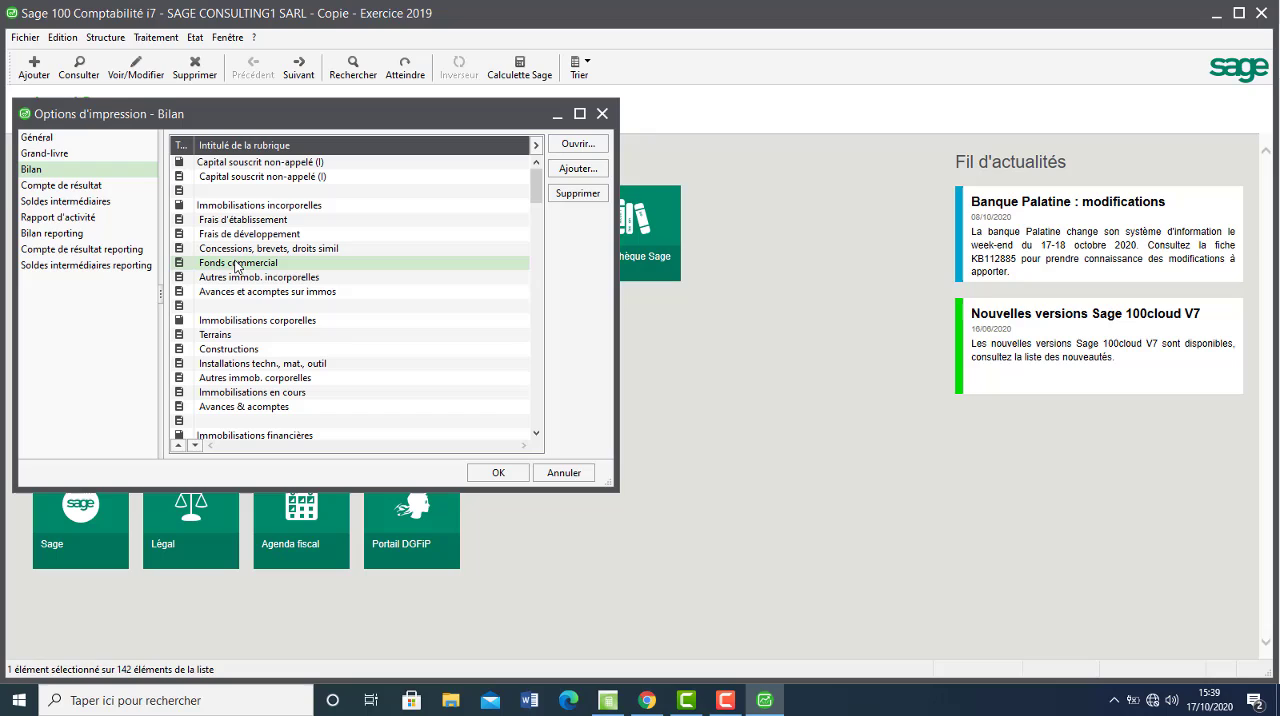
{"action": "double_click", "coordinate": [236, 263]}
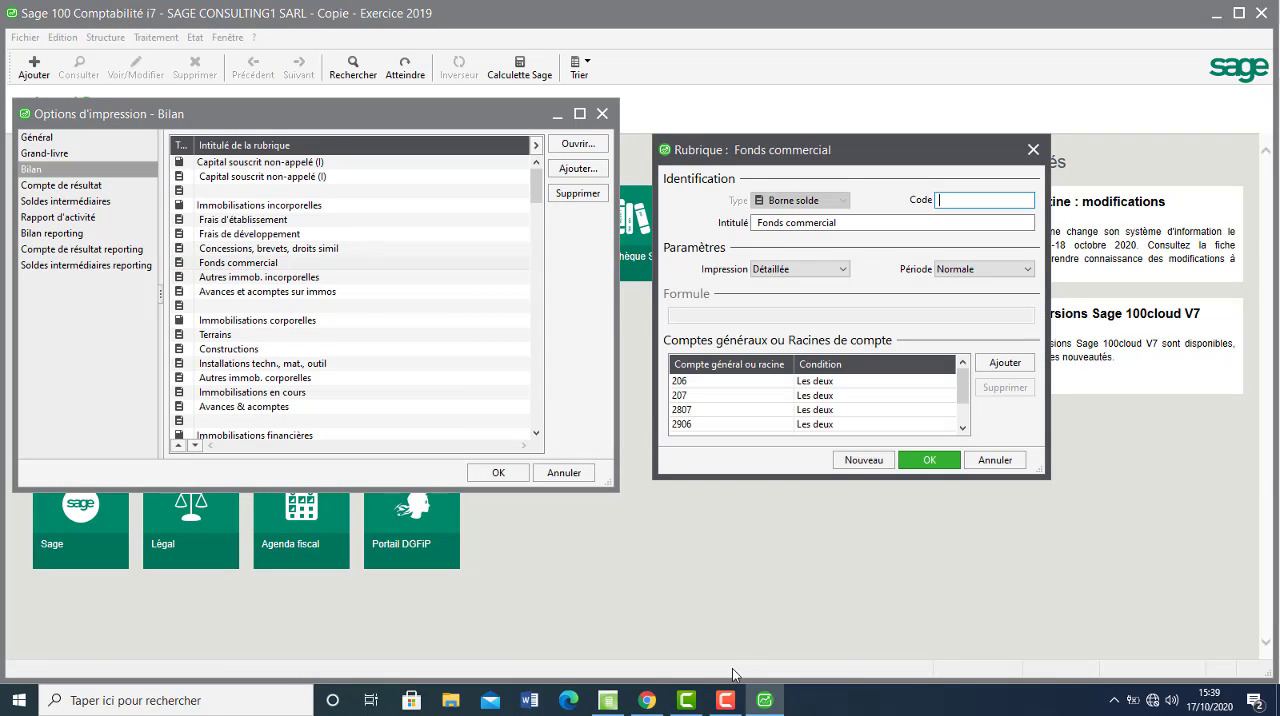
{"action": "left_click", "coordinate": [648, 700]}
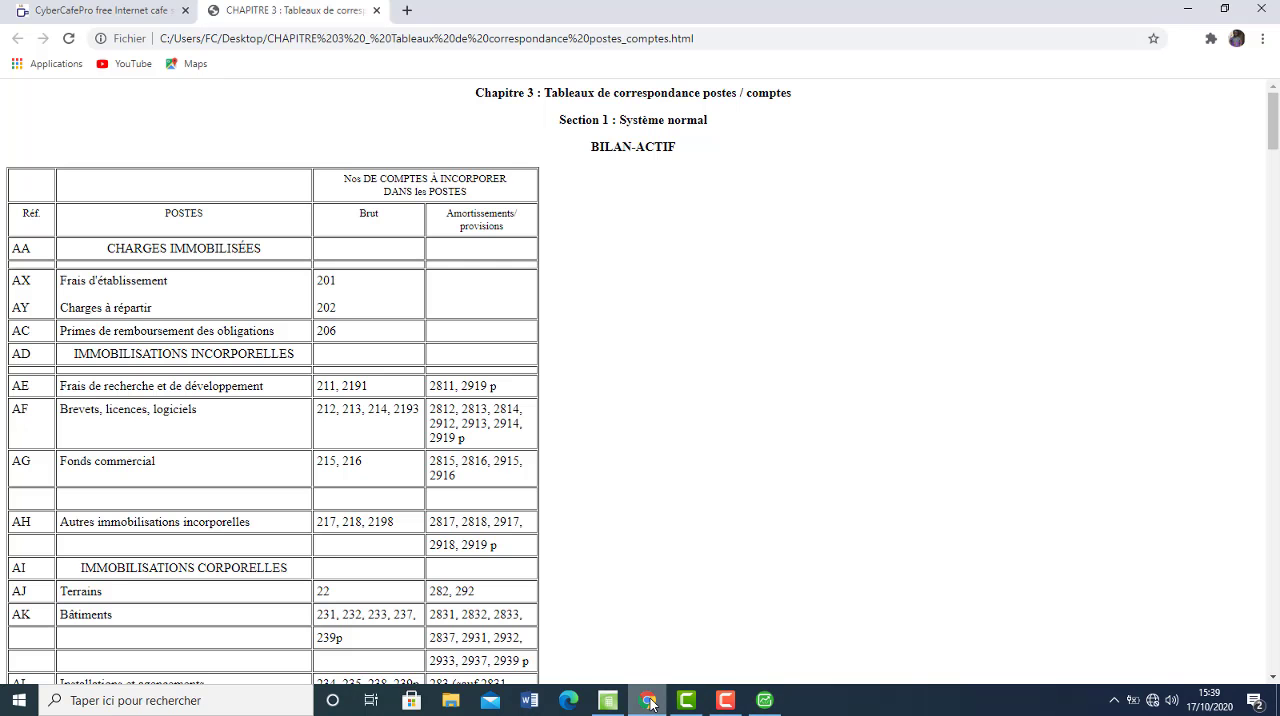
{"action": "left_click", "coordinate": [648, 700]}
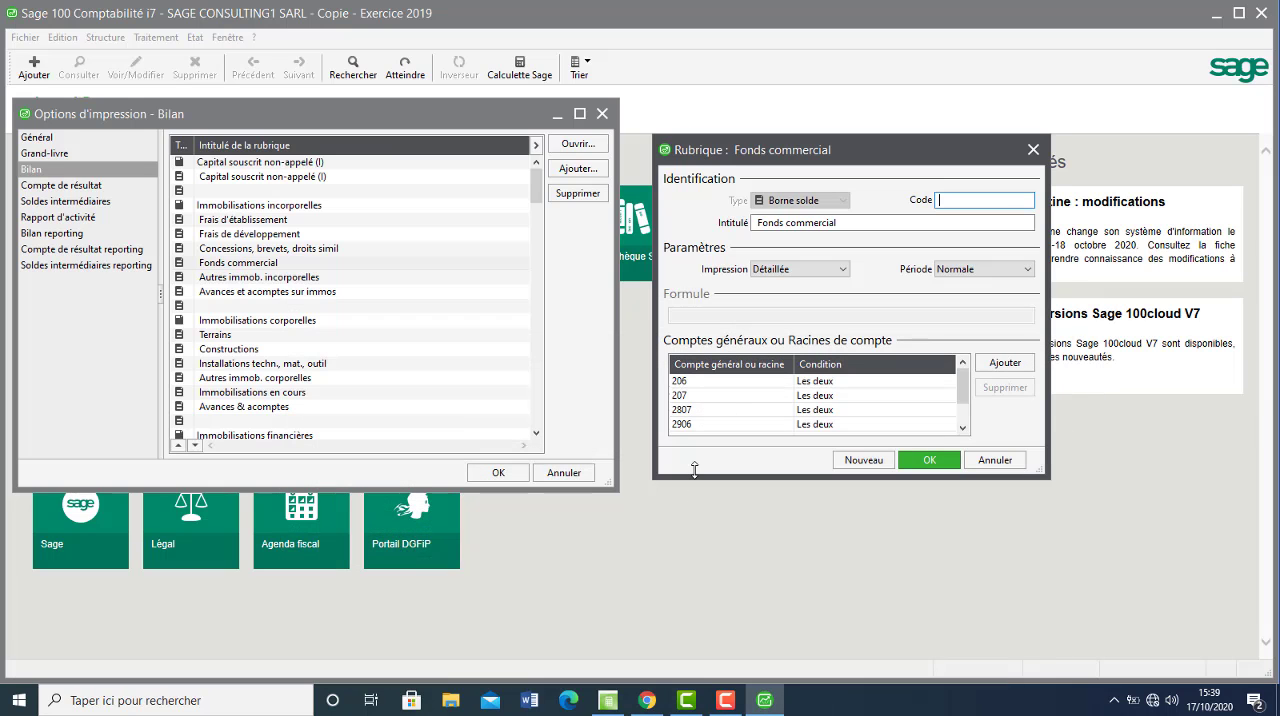
Delete all existing account roots from the Fonds commercial rubric.
{"action": "left_click", "coordinate": [695, 386]}
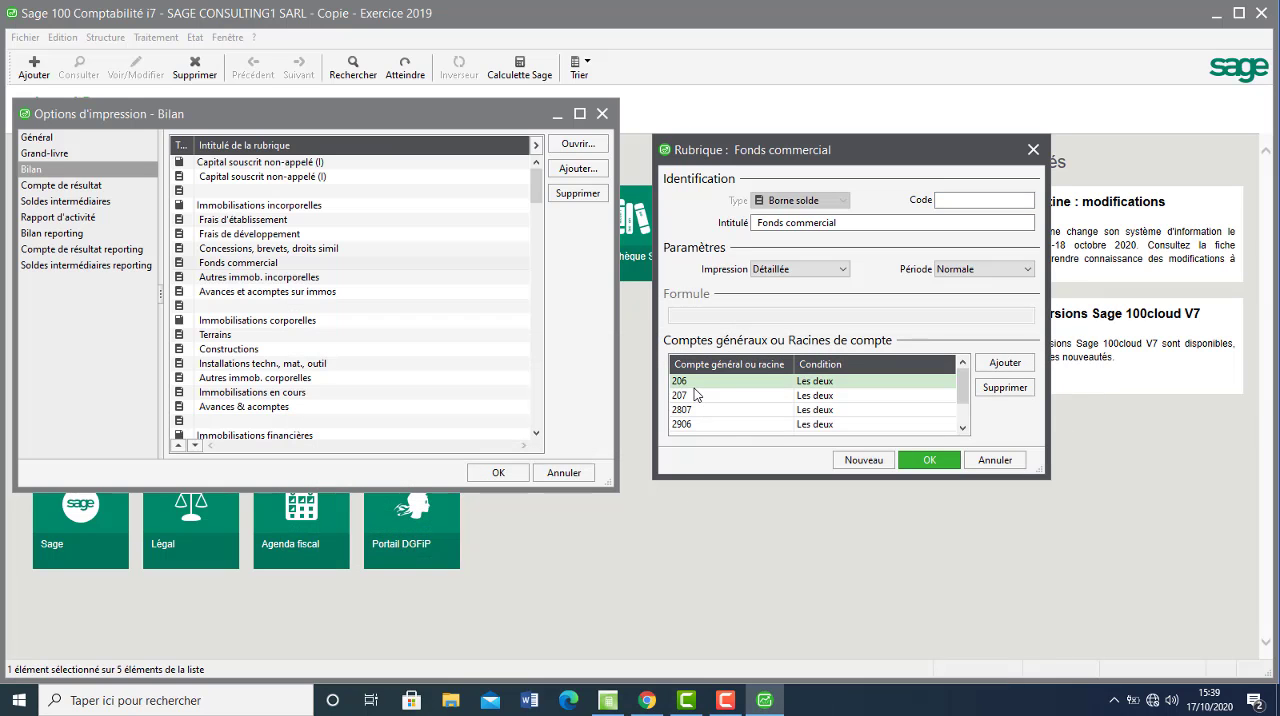
{"action": "right_click", "coordinate": [695, 393]}
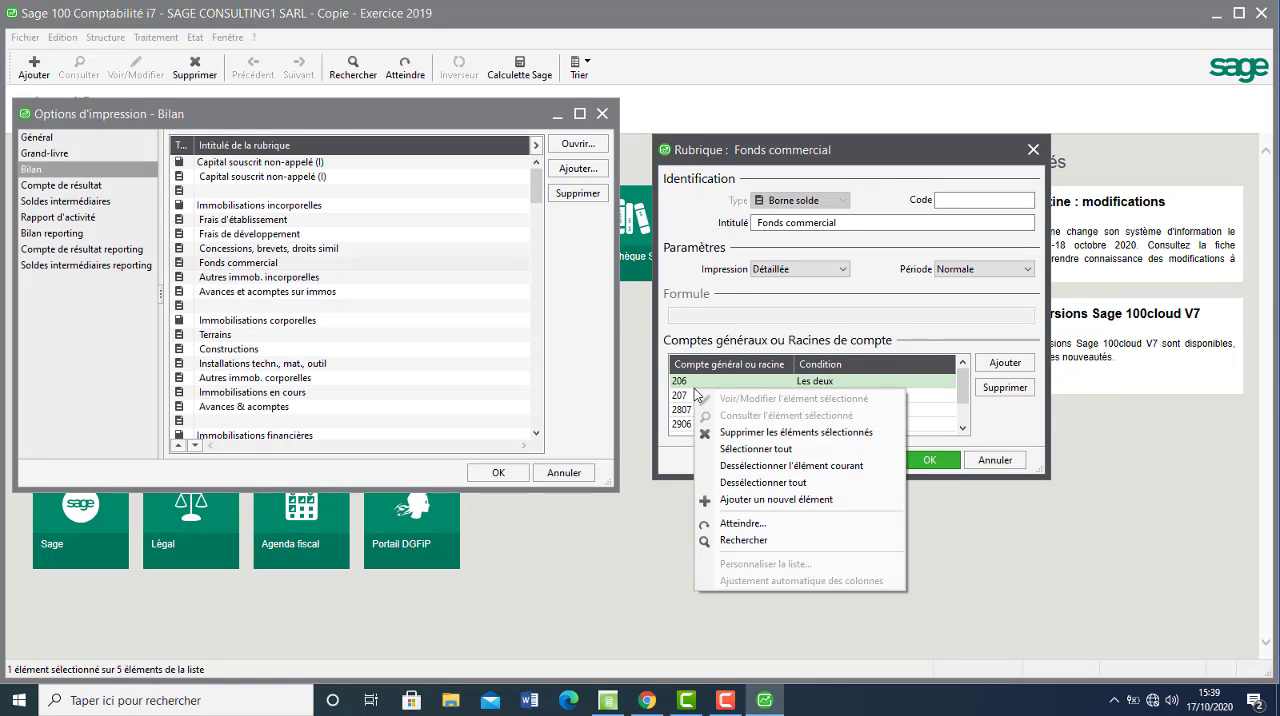
{"action": "left_click", "coordinate": [753, 449]}
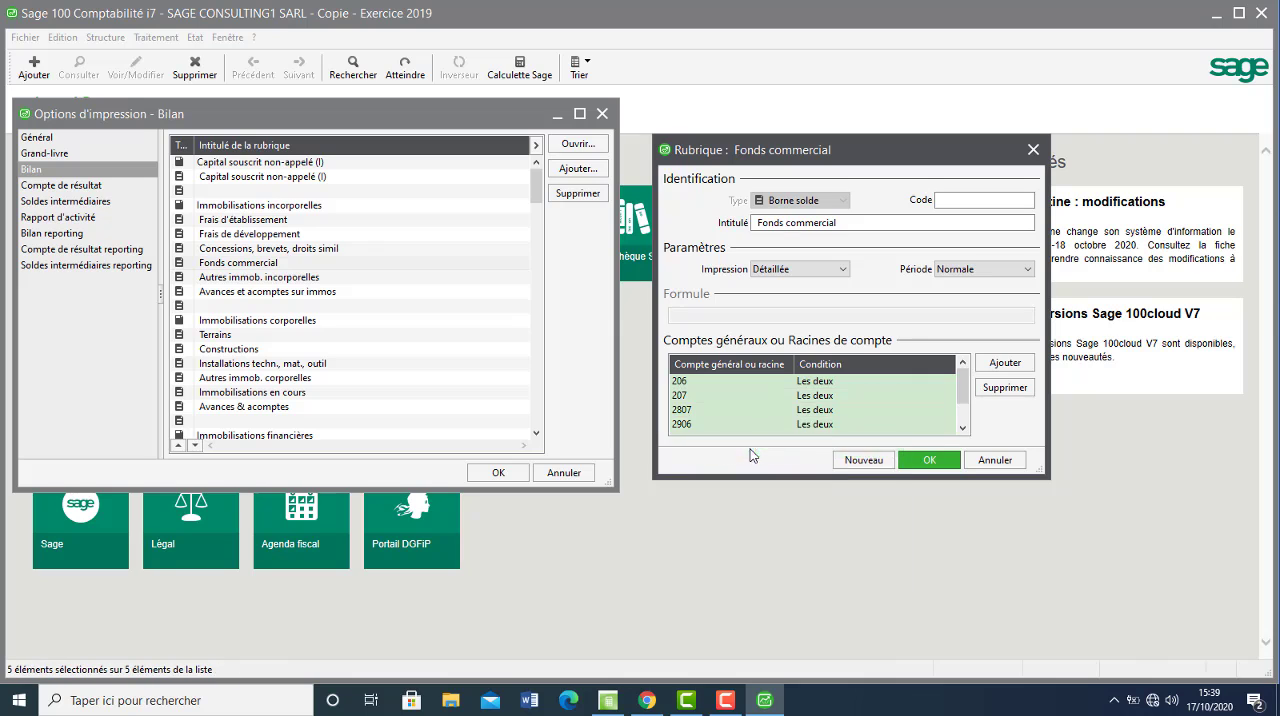
{"action": "left_click", "coordinate": [991, 396]}
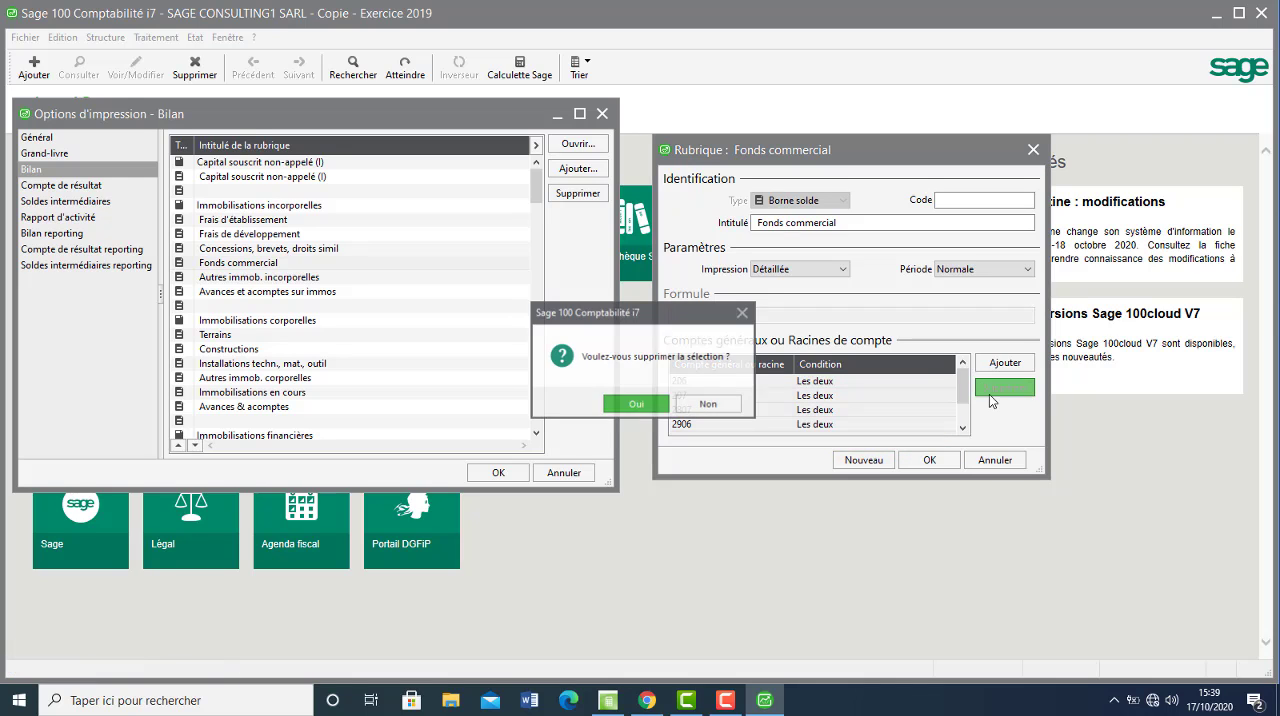
{"action": "left_click", "coordinate": [646, 406]}
Add account roots 215 and 216 to the emptied Fonds commercial rubric, checking them against the correspondence table in Chrome.
{"action": "left_click", "coordinate": [716, 388]}
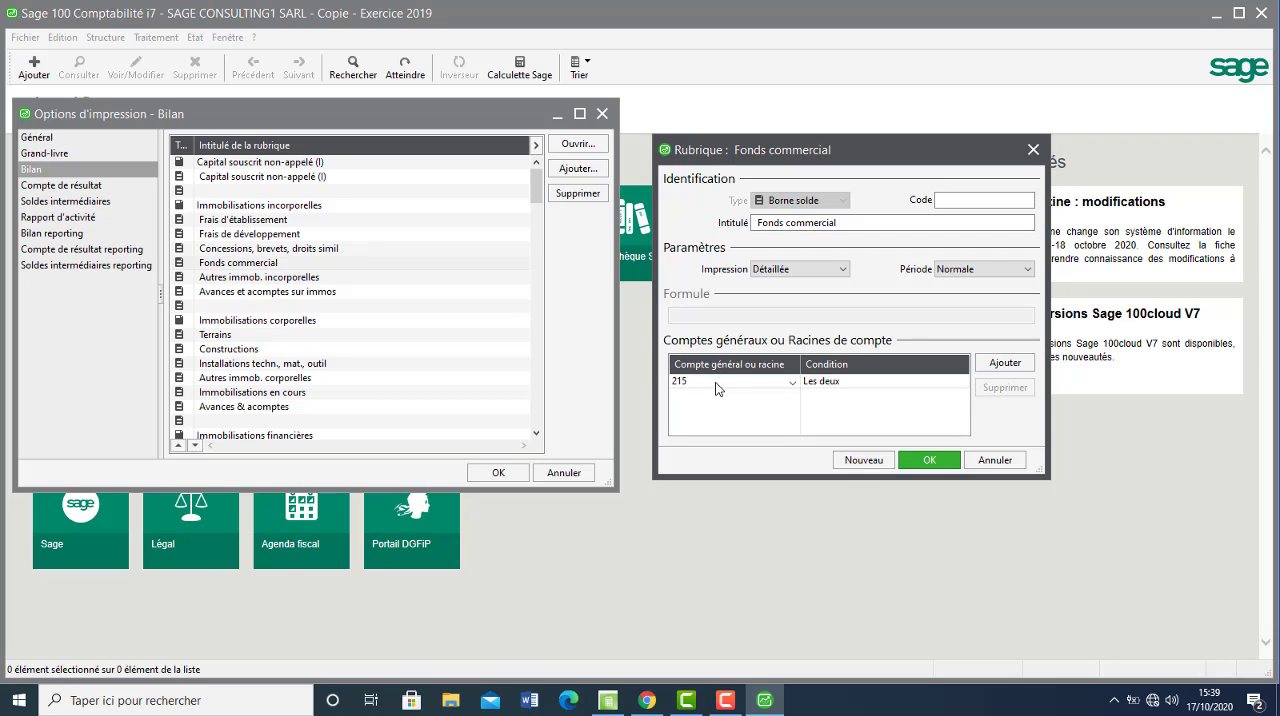
{"action": "left_click", "coordinate": [648, 700]}
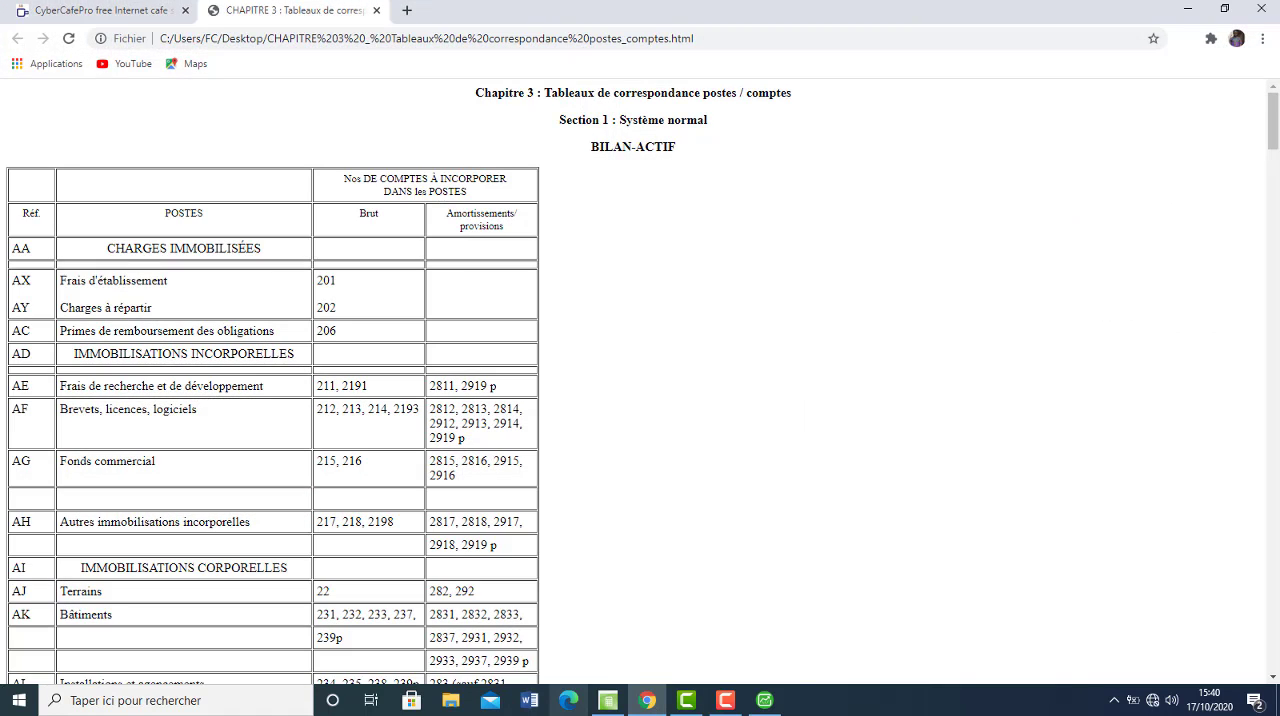
{"action": "left_click", "coordinate": [645, 702]}
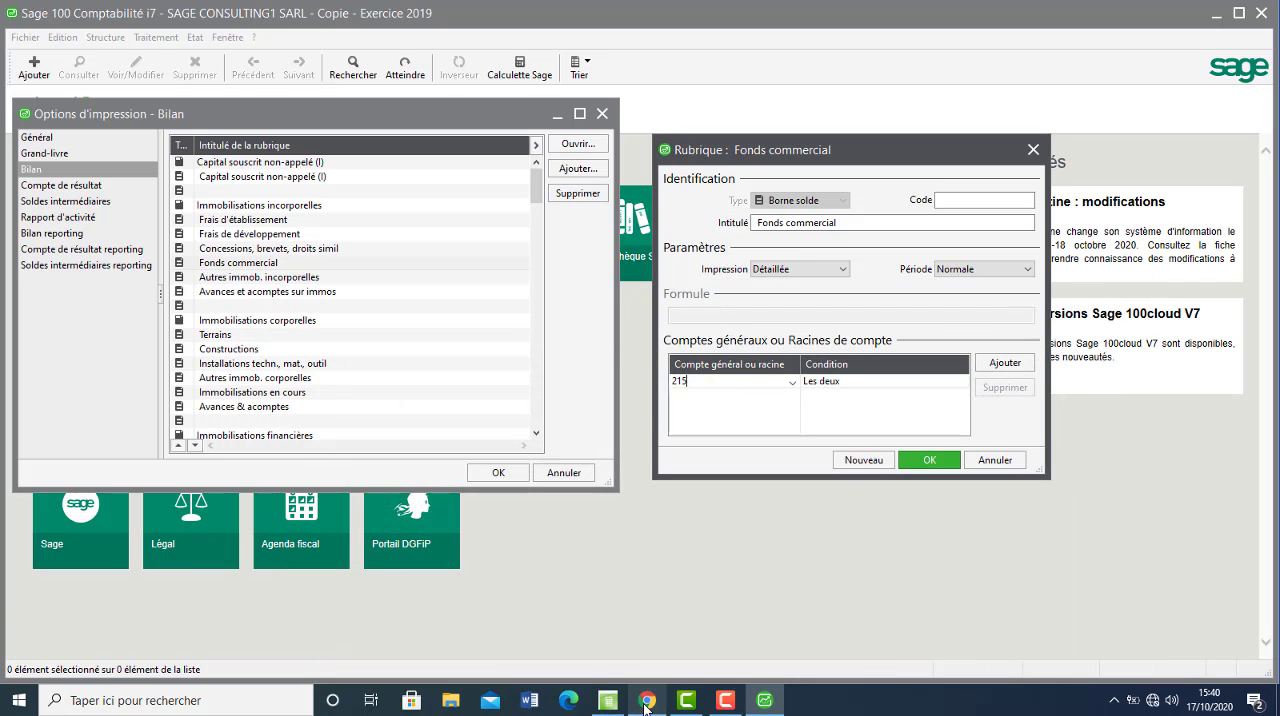
{"action": "left_click", "coordinate": [741, 397]}
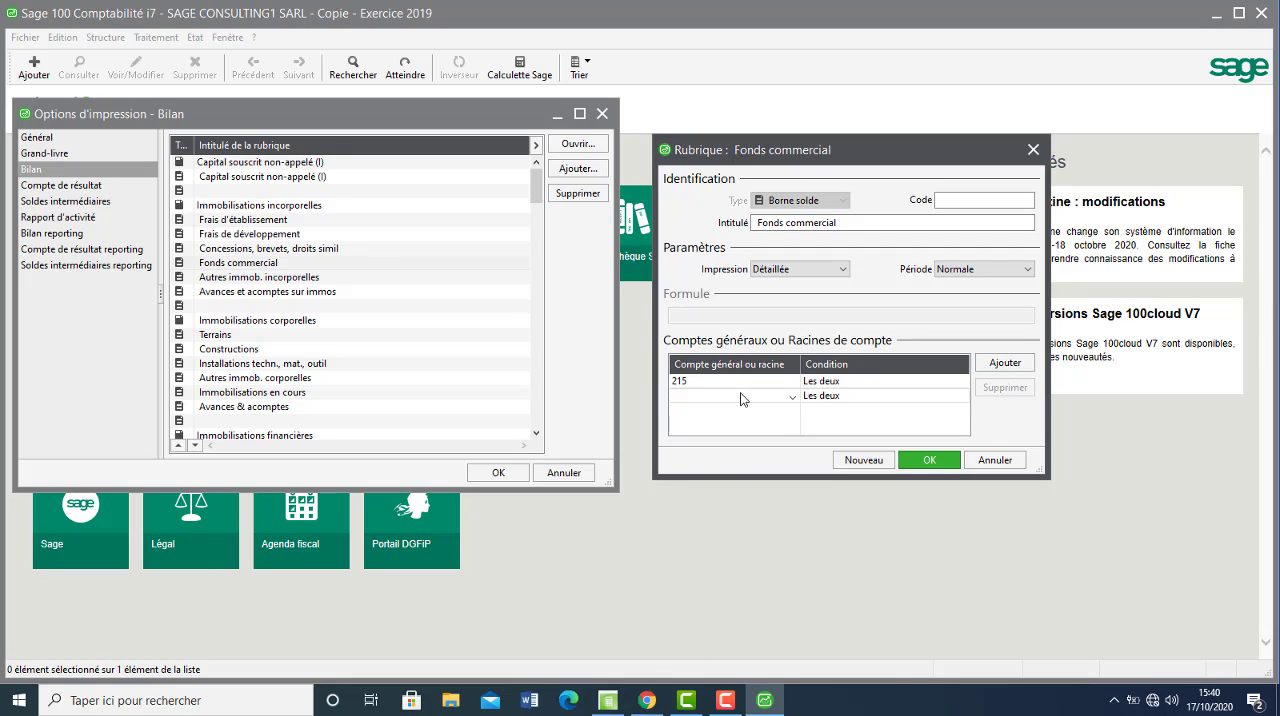
{"action": "type", "text": "216"}
Add account roots 2815 and 2816 to the Fonds commercial rubric in Sage, consulting the table in Chrome.
{"action": "left_click", "coordinate": [755, 412]}
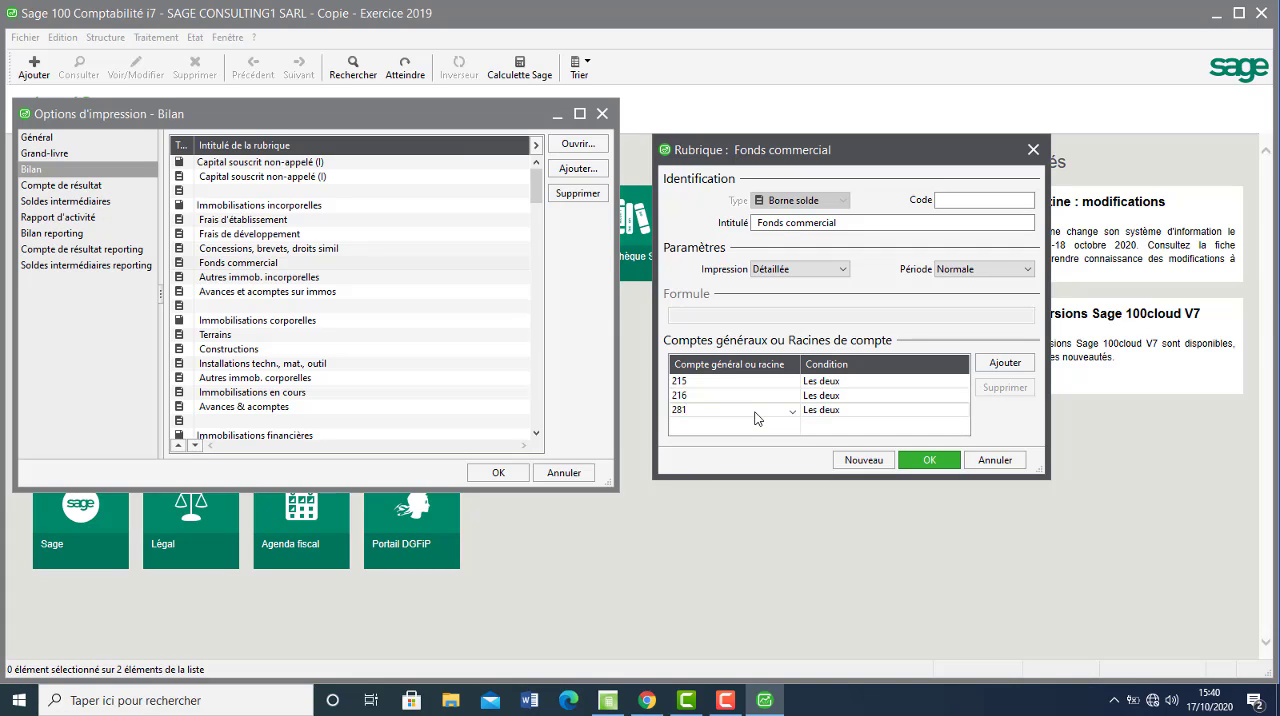
{"action": "left_click", "coordinate": [647, 702]}
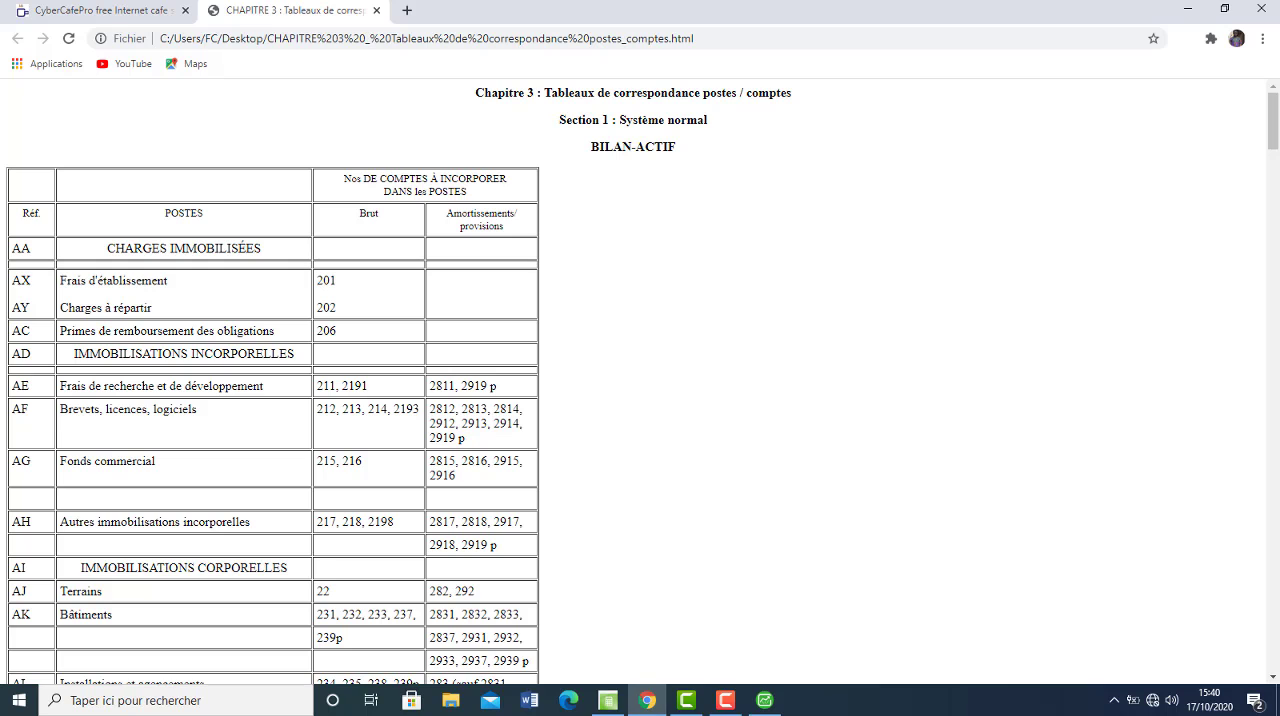
{"action": "left_click", "coordinate": [660, 707]}
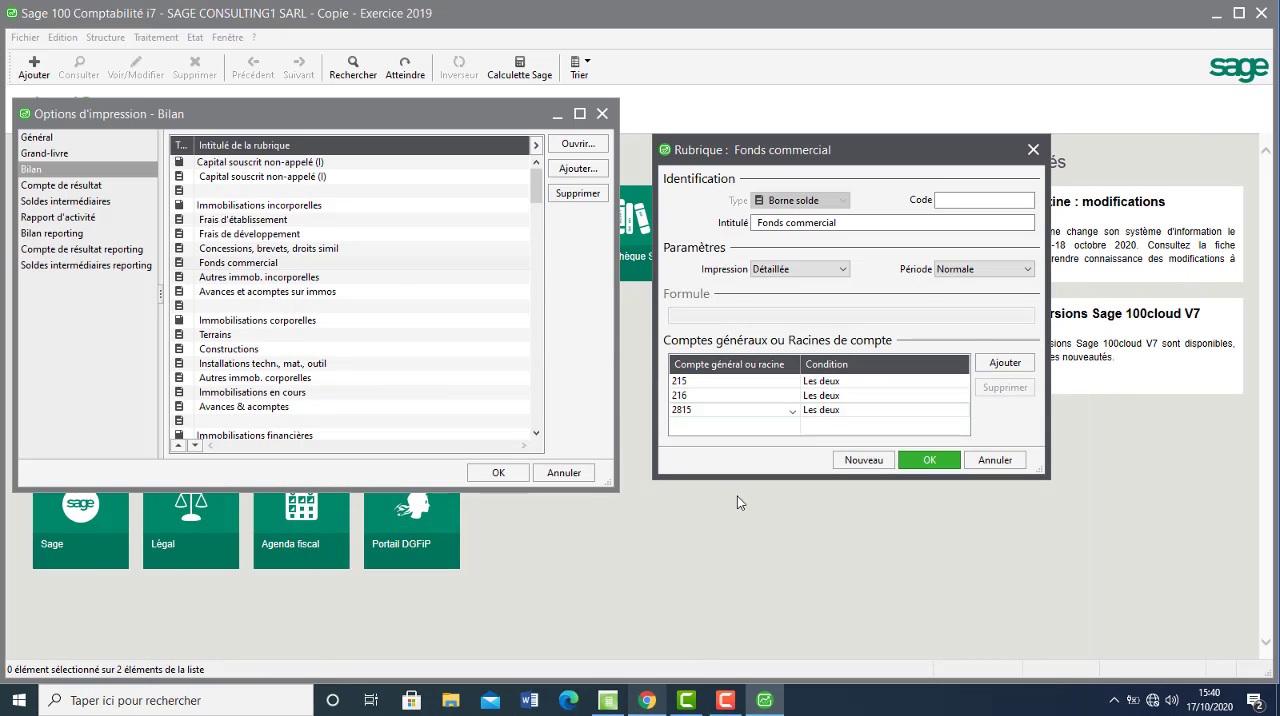
{"action": "left_click", "coordinate": [705, 426]}
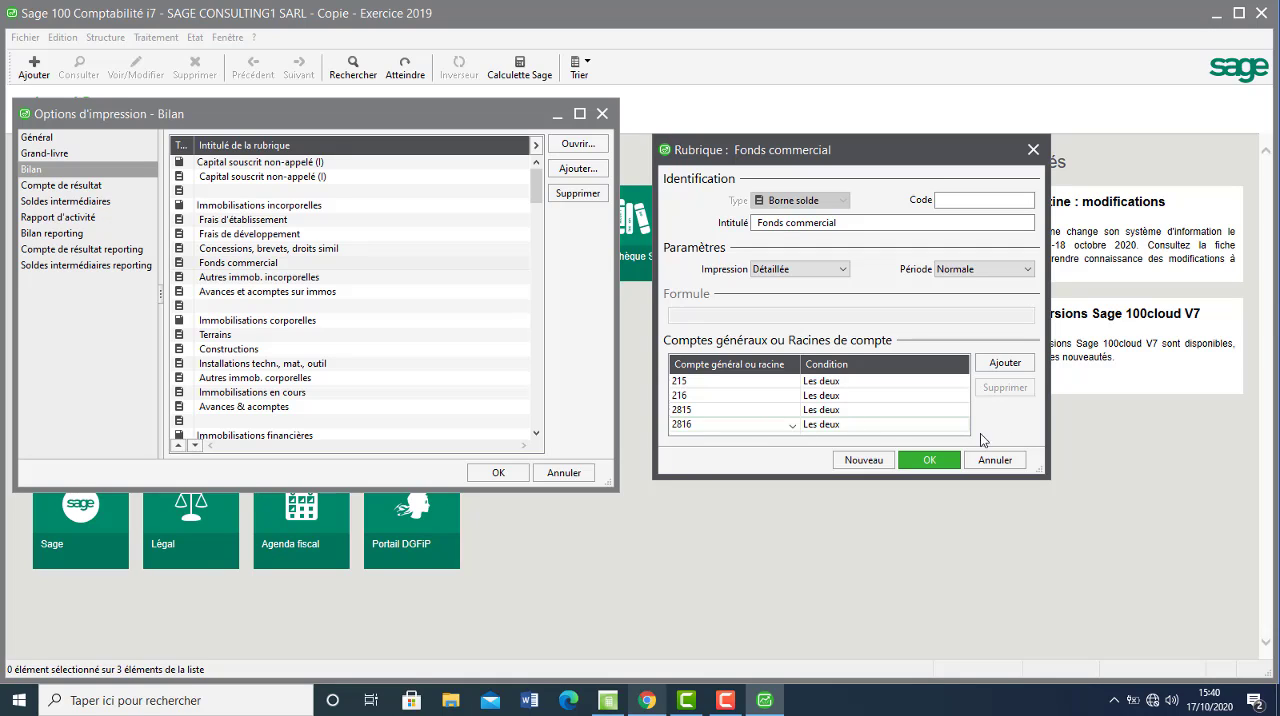
Check the remaining Fonds commercial accounts in Chrome, add account root 2916 to the rubric in Sage, and validate it.
{"action": "left_click", "coordinate": [1005, 364]}
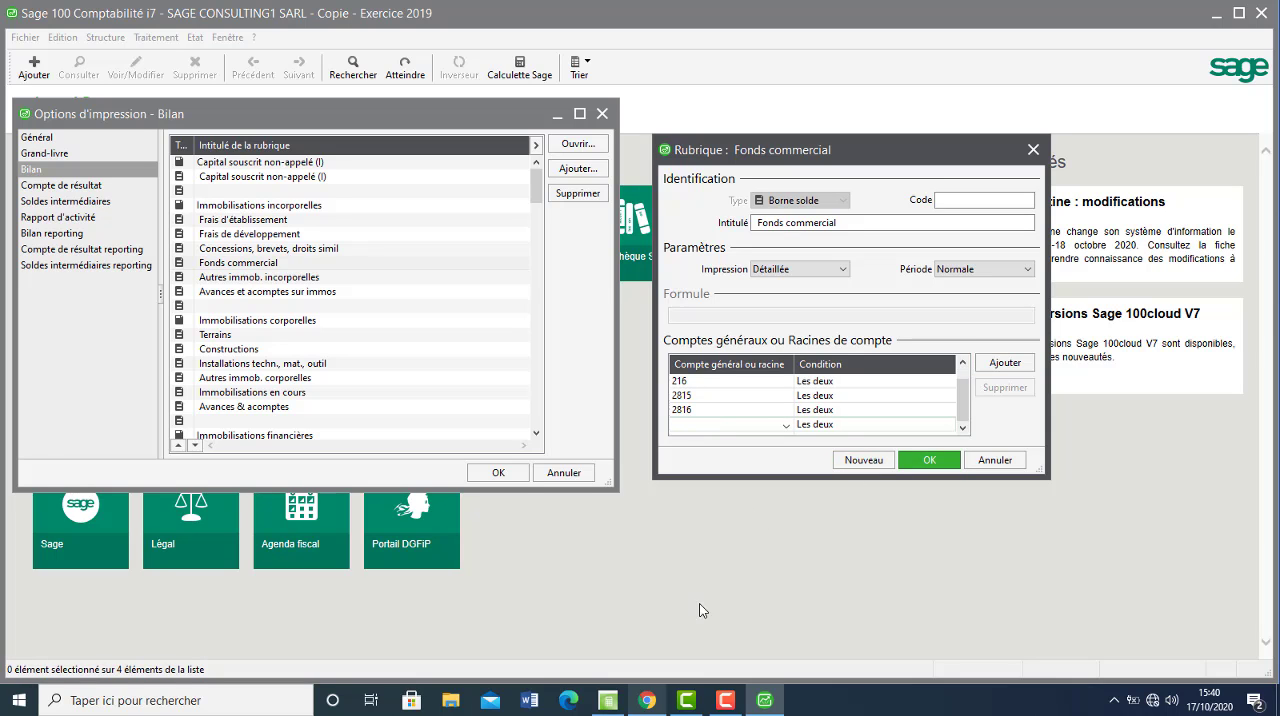
{"action": "left_click", "coordinate": [652, 703]}
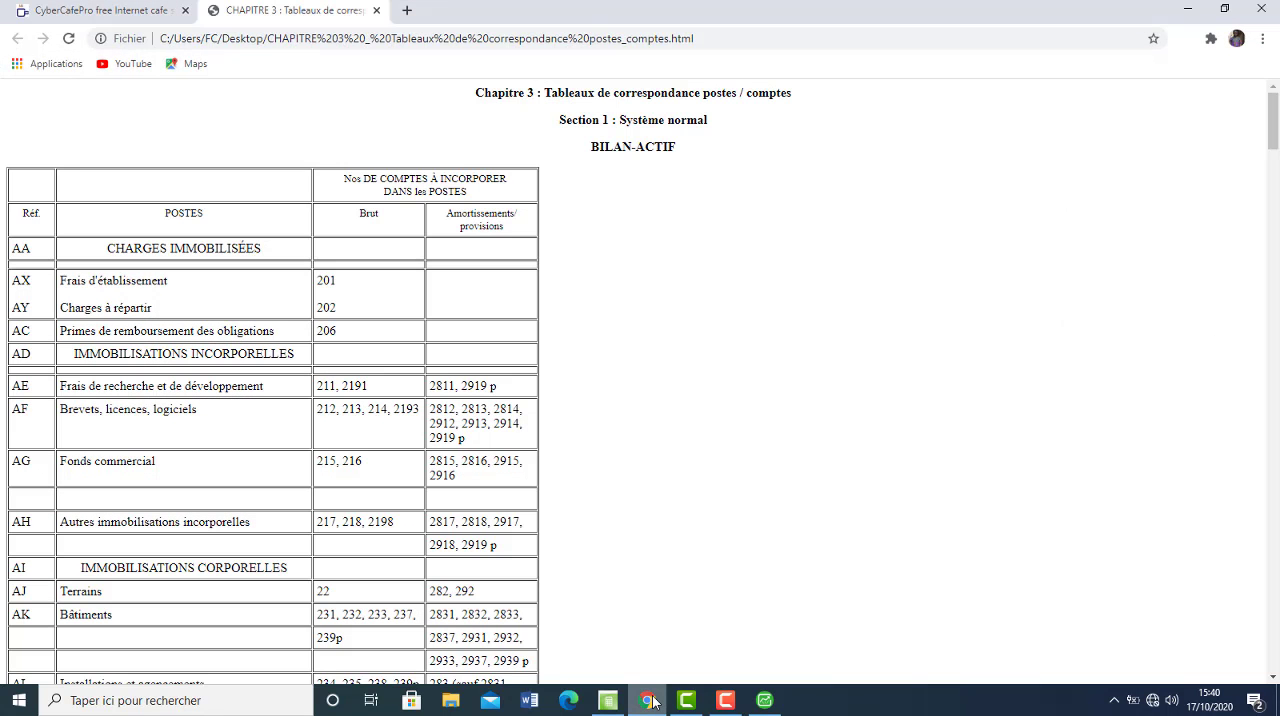
{"action": "left_click", "coordinate": [652, 703]}
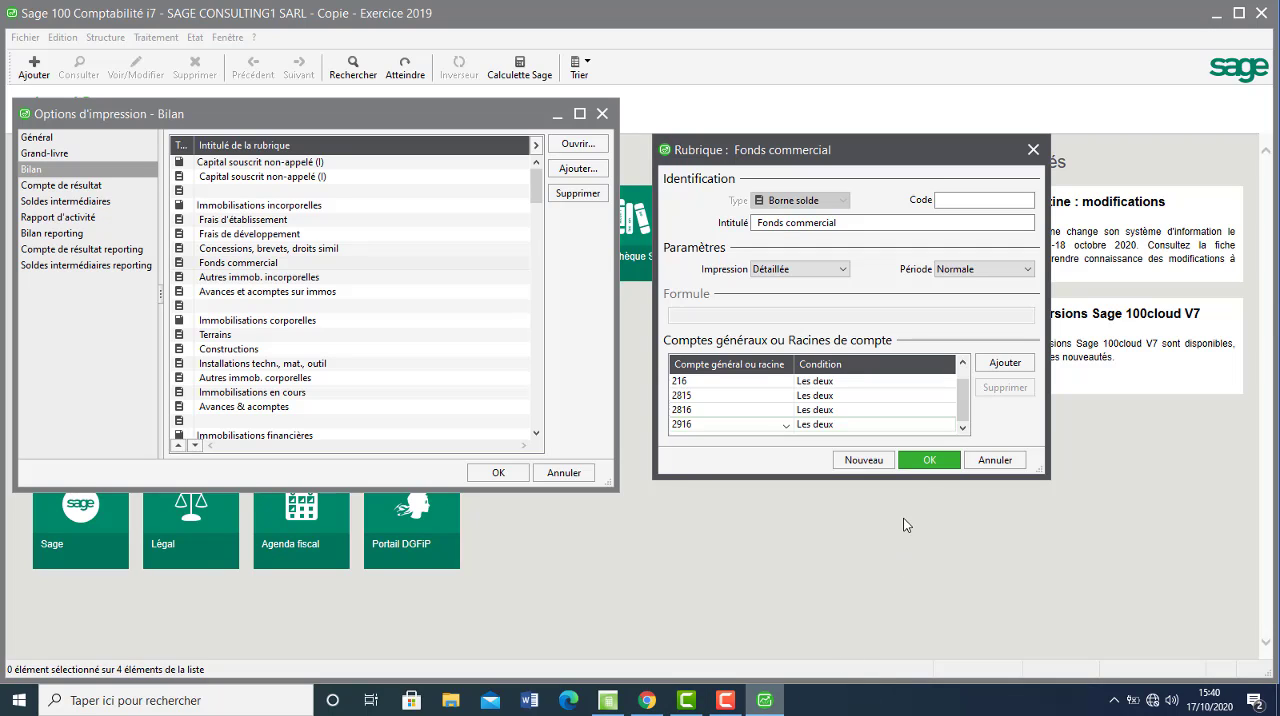
{"action": "left_click", "coordinate": [929, 461]}
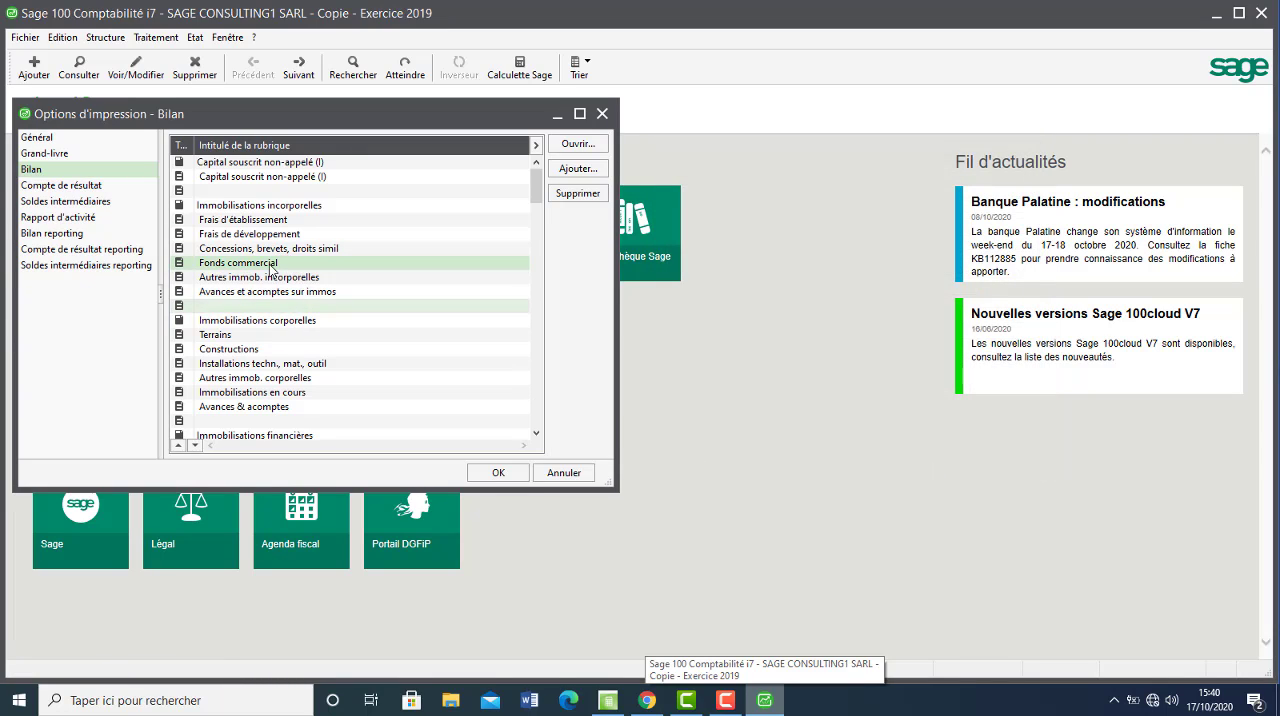
Open the Terrains rubric, check its accounts in the Chrome table, add account roots 282 and 292 in Sage, and validate it.
{"action": "double_click", "coordinate": [287, 339]}
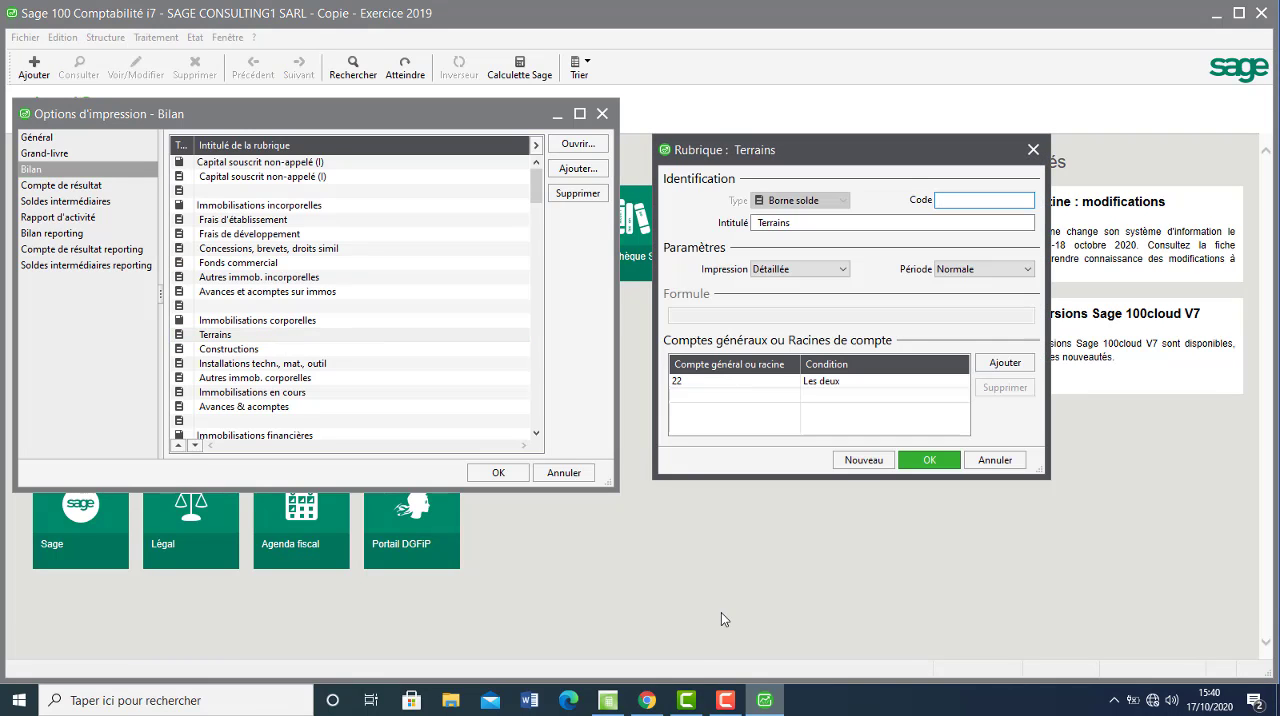
{"action": "left_click", "coordinate": [649, 700]}
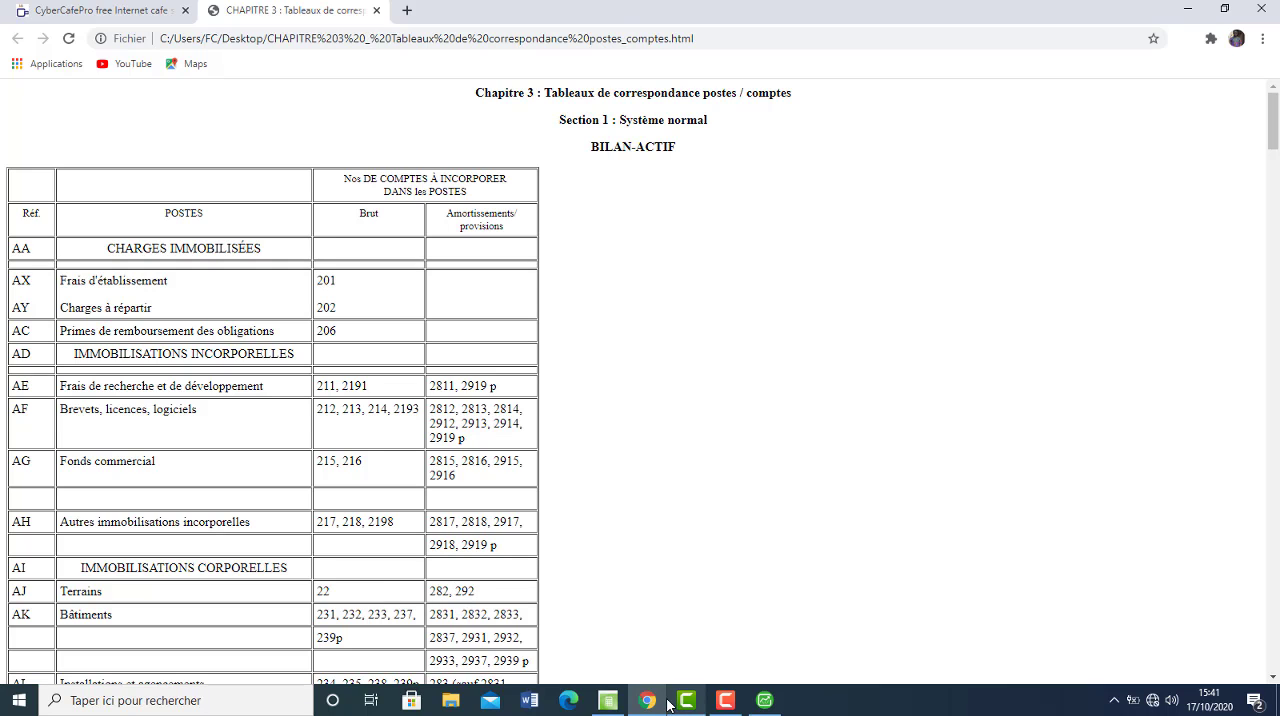
{"action": "left_click", "coordinate": [759, 702]}
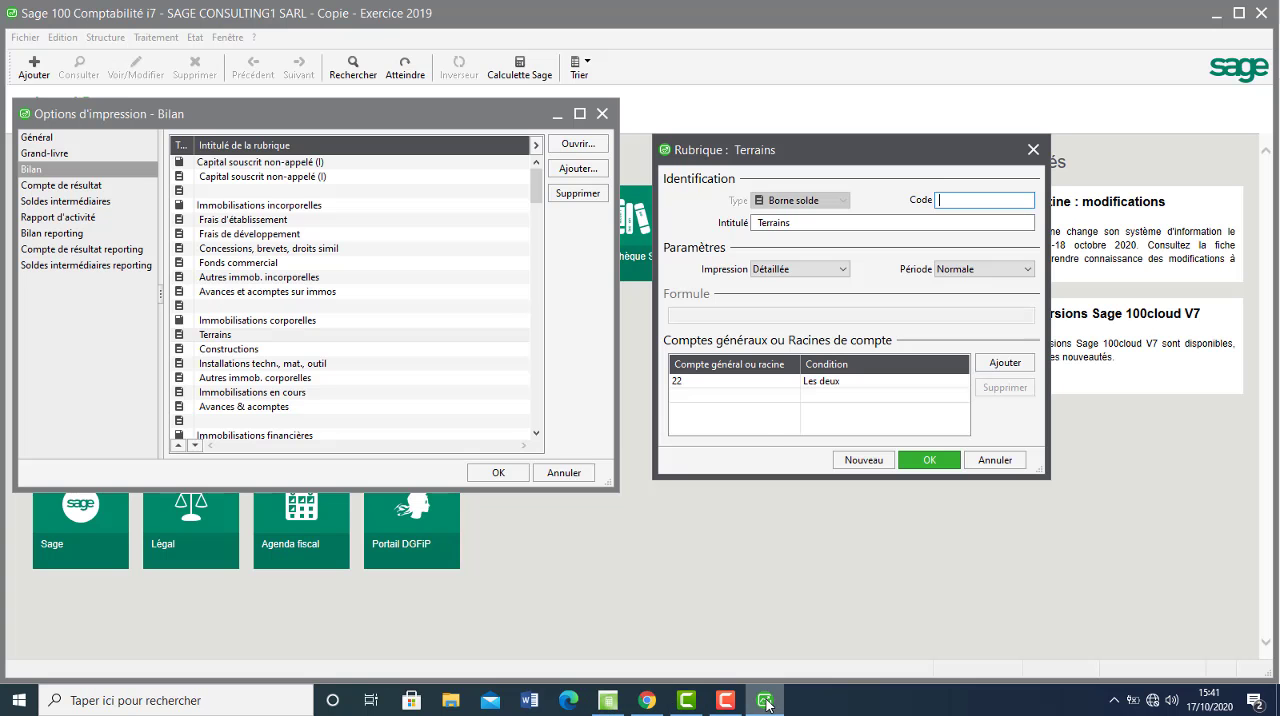
{"action": "left_click", "coordinate": [731, 400]}
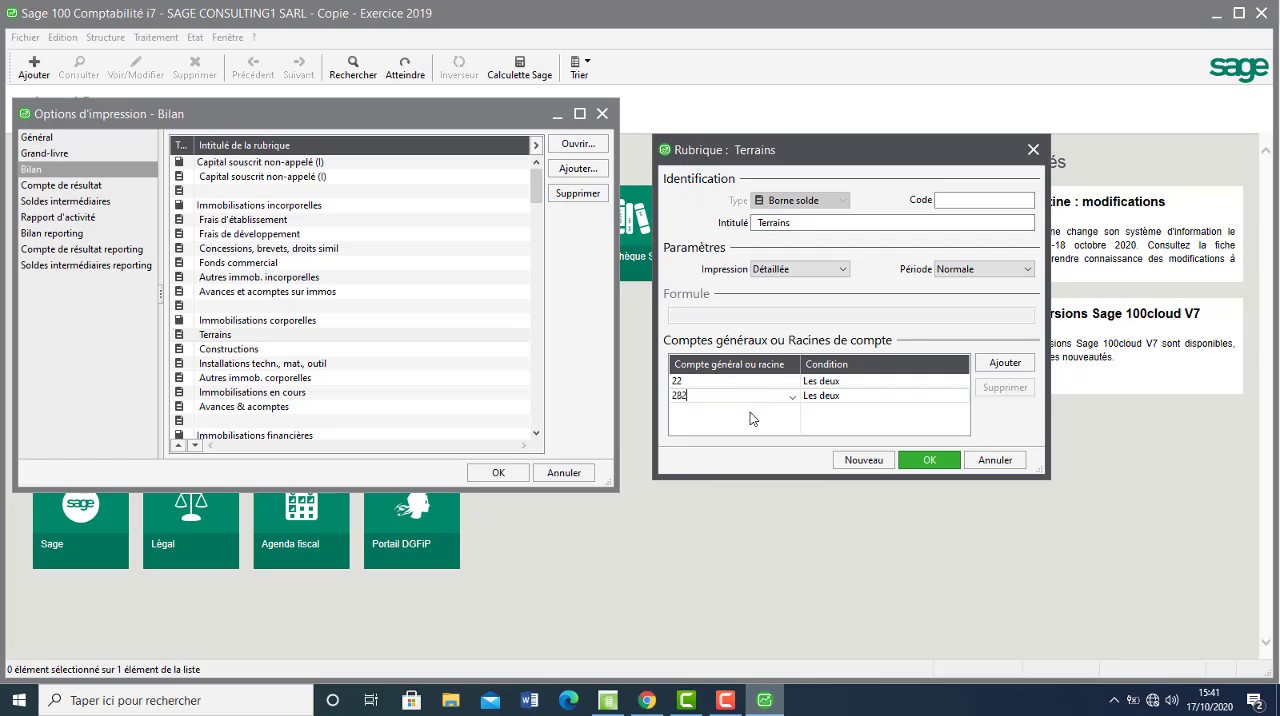
{"action": "left_click", "coordinate": [750, 412]}
{"action": "type", "text": "292"}
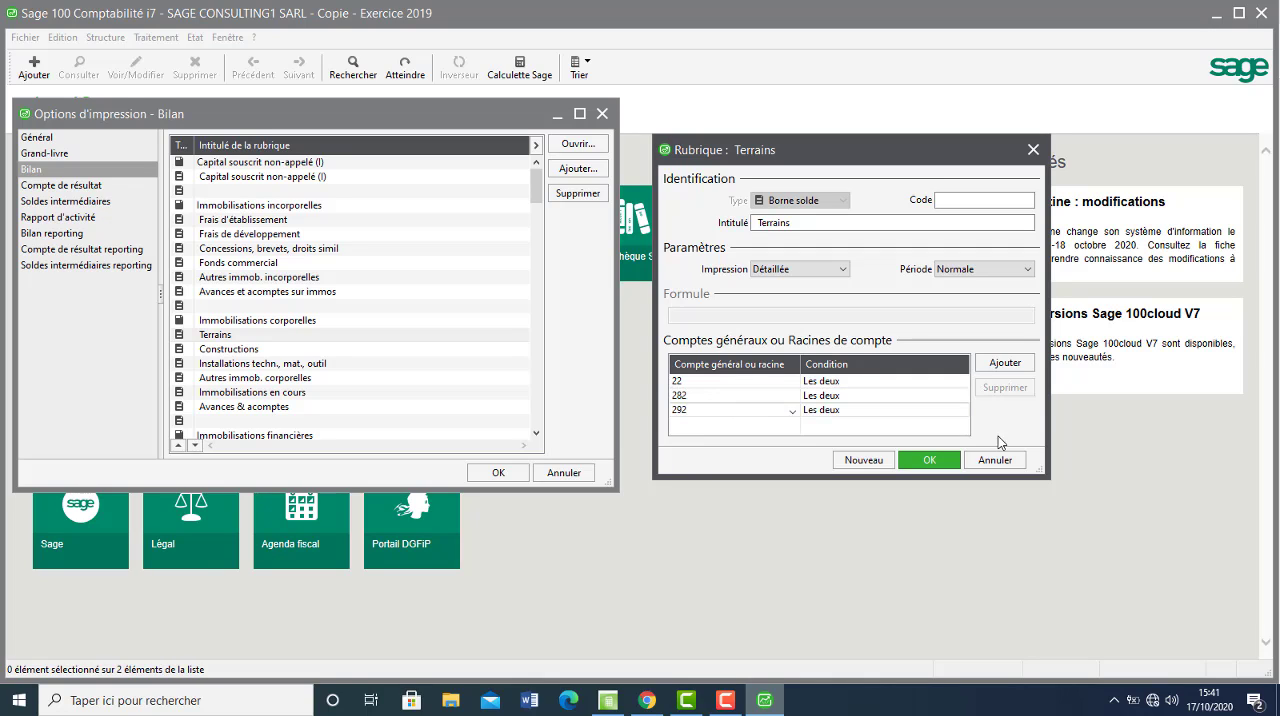
{"action": "left_click", "coordinate": [921, 462]}
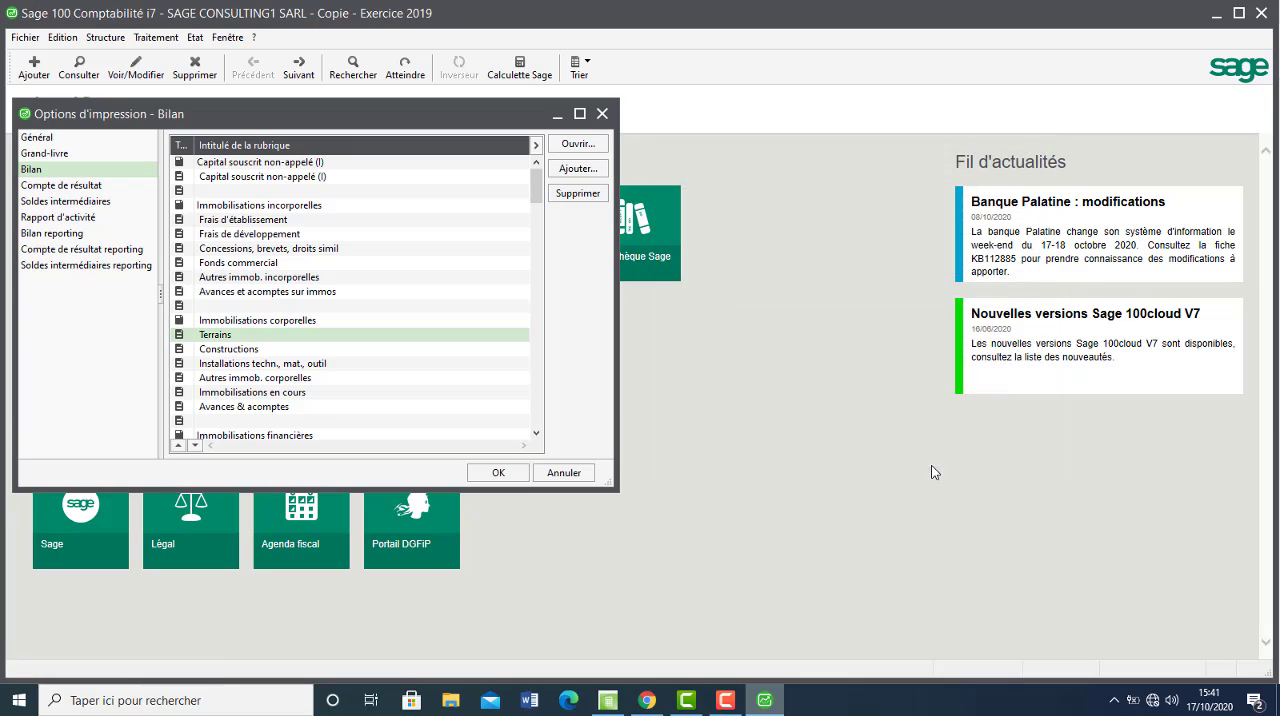
Open the Constructions rubric, check the Bâtiments accounts in Chrome, and replace account roots 23 and 283 with 231 and 232 in Sage.
{"action": "double_click", "coordinate": [270, 352]}
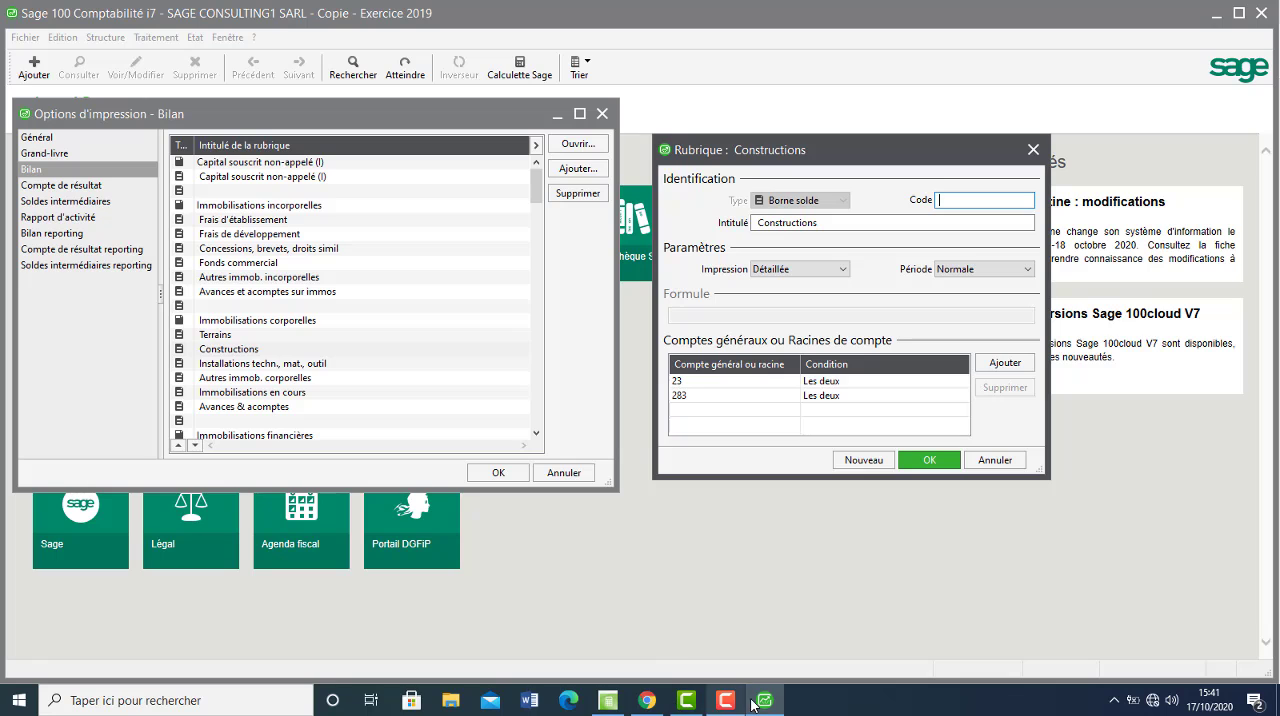
{"action": "left_click", "coordinate": [655, 703]}
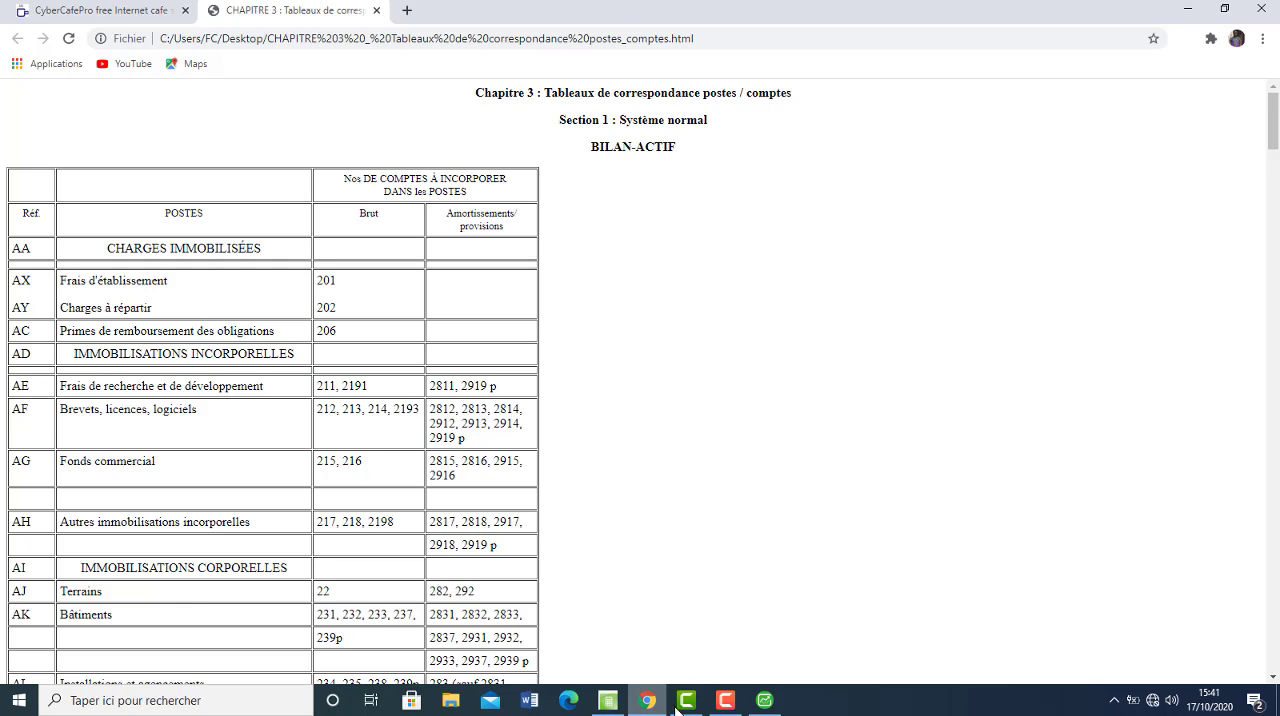
{"action": "left_click", "coordinate": [764, 700]}
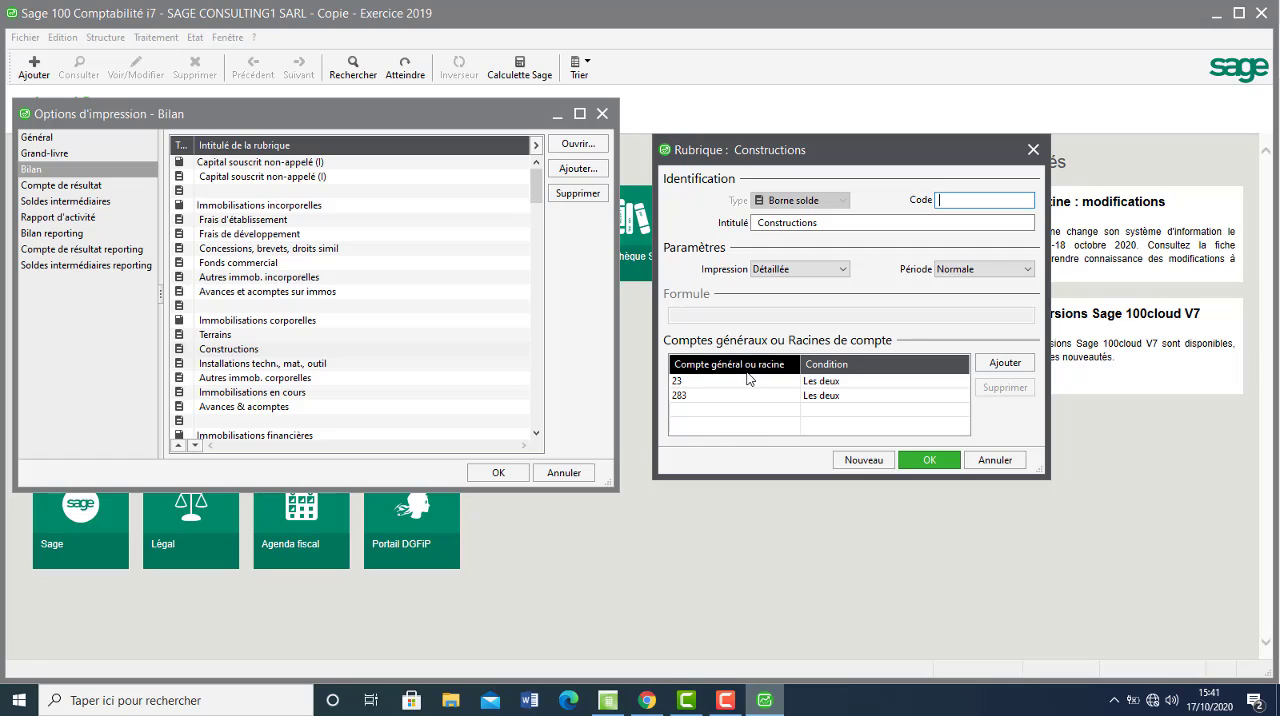
{"action": "left_click", "coordinate": [708, 385]}
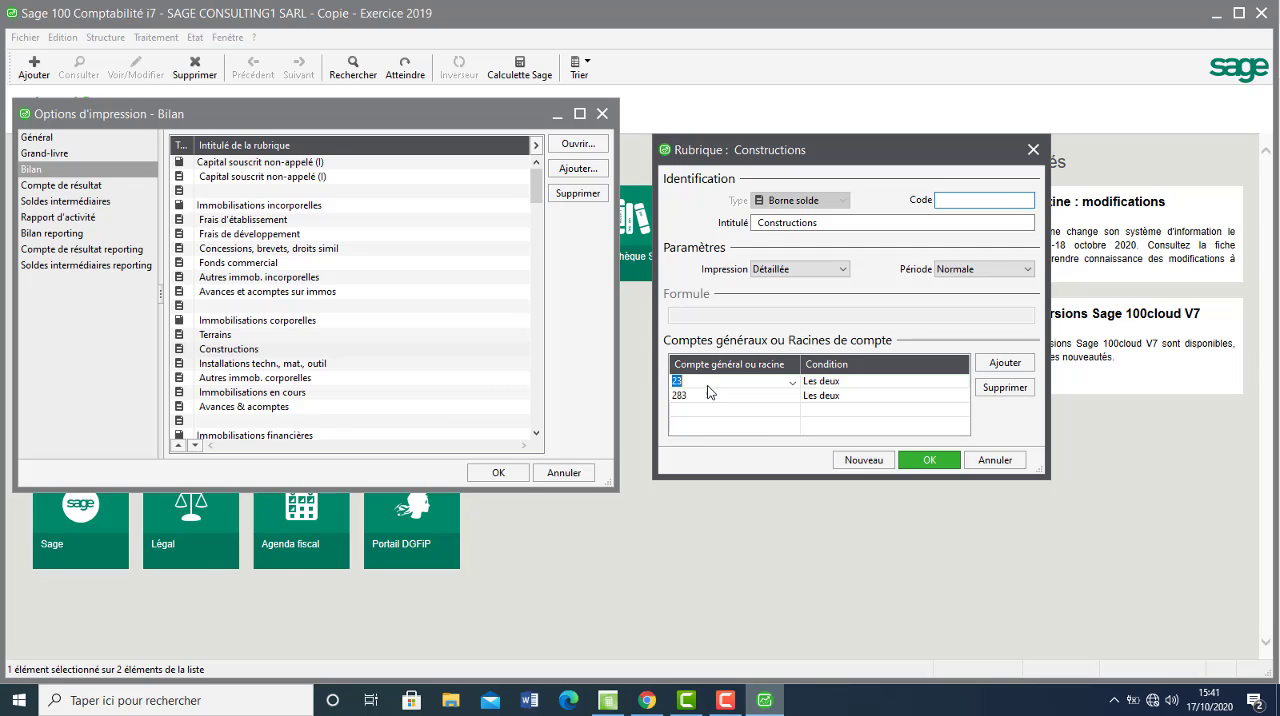
{"action": "type", "text": "2"}
{"action": "left_click", "coordinate": [765, 406]}
{"action": "type", "text": "2"}
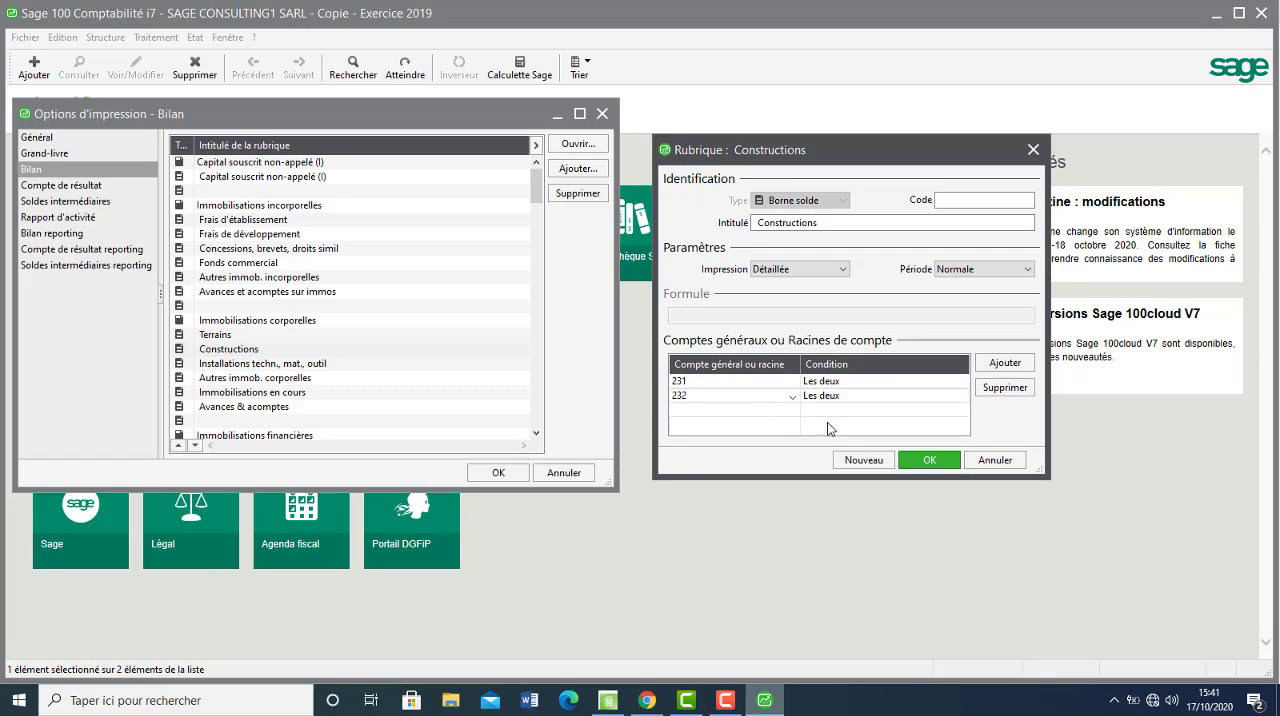
Consult the Bâtiments row in Chrome and add account roots 233 and 237 to the Constructions rubric in Sage.
{"action": "left_click", "coordinate": [762, 412]}
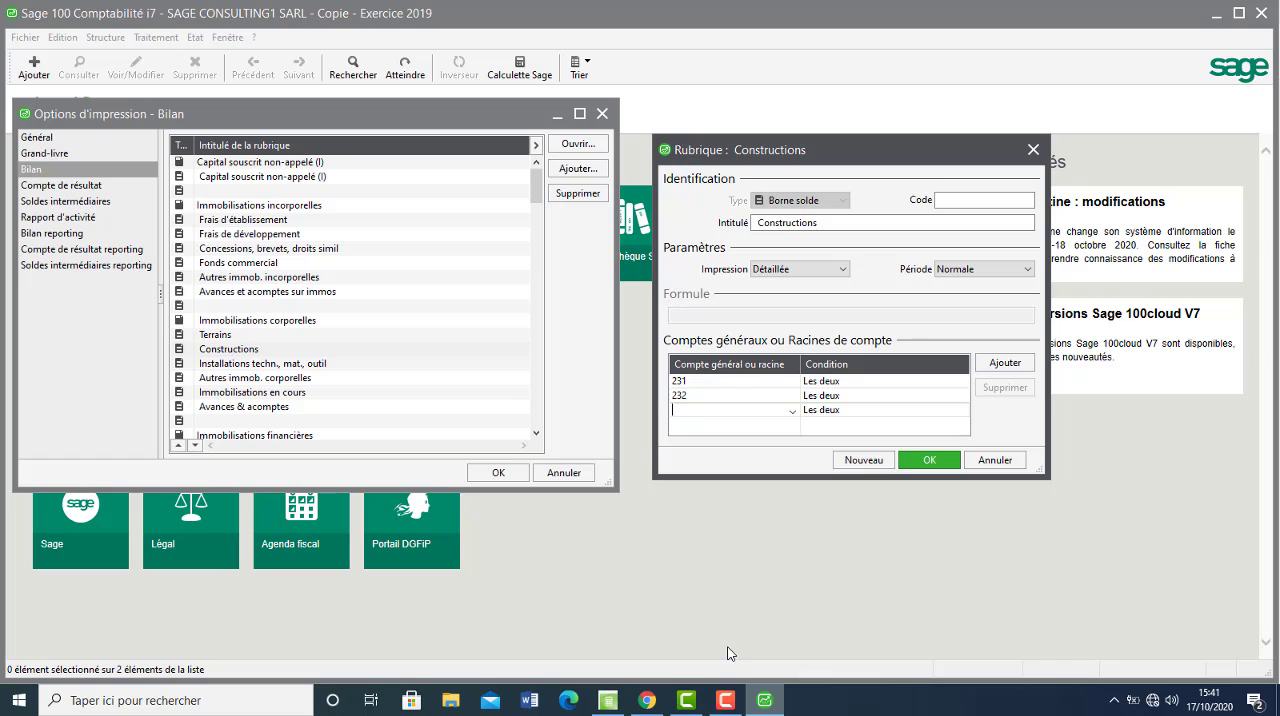
{"action": "left_click", "coordinate": [660, 700]}
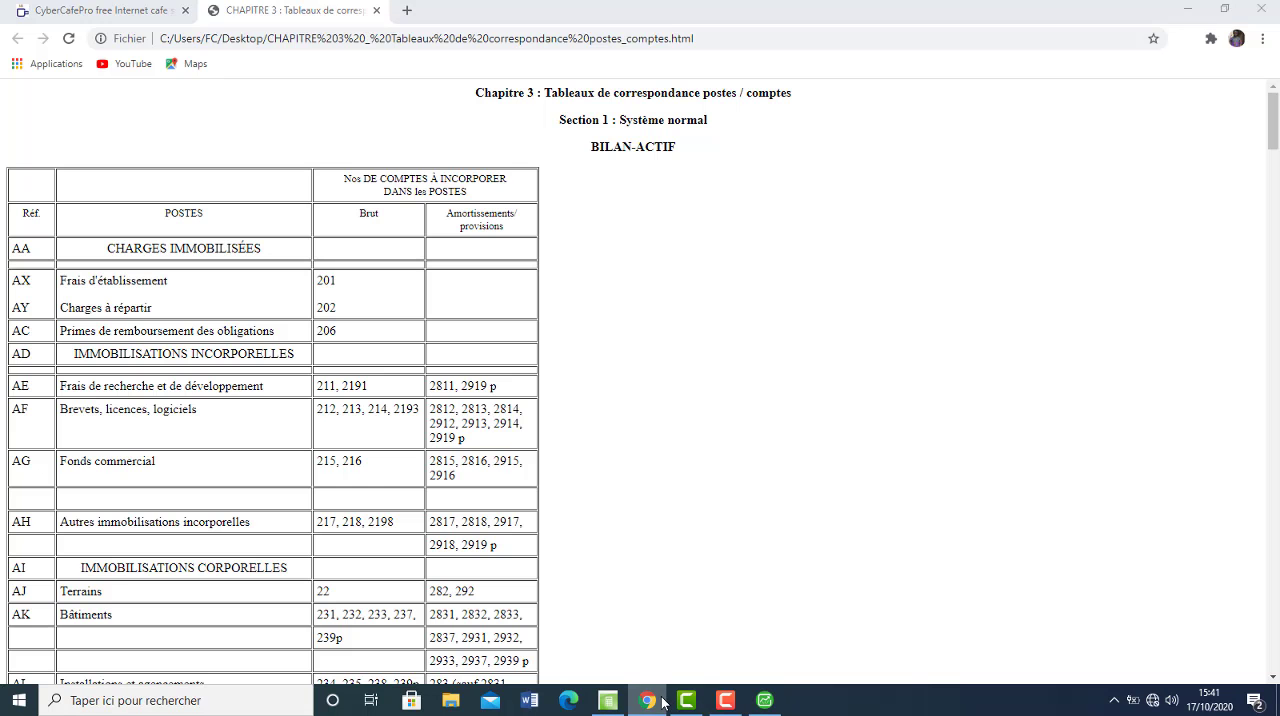
{"action": "left_click", "coordinate": [662, 703]}
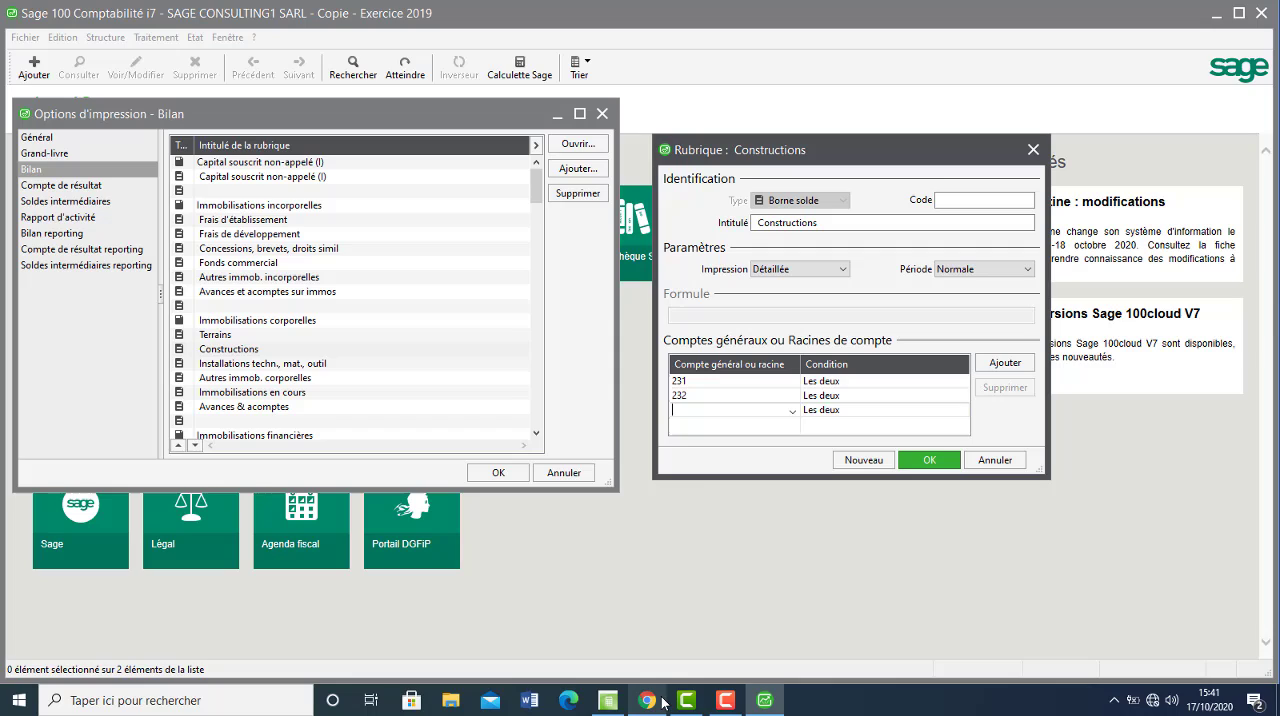
{"action": "left_click", "coordinate": [697, 429]}
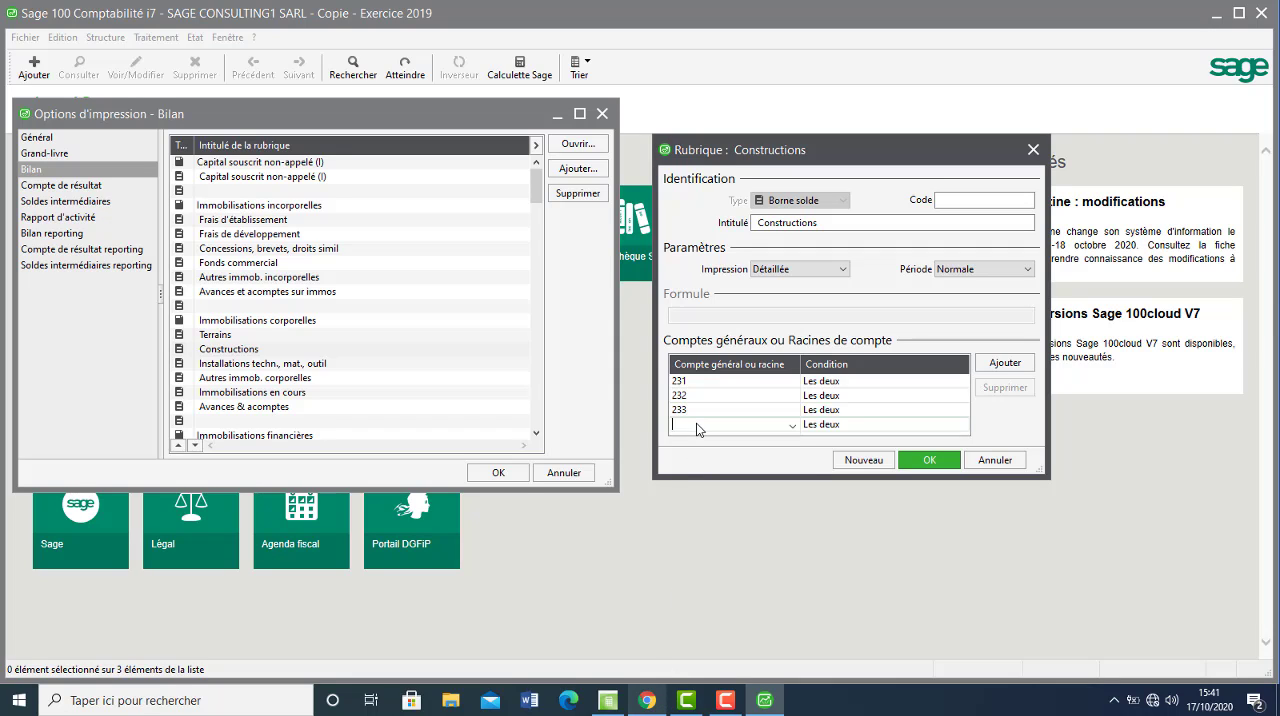
{"action": "type", "text": "237"}
Add account roots 2831, 2832 and 2833 from the Chrome table to the Constructions rubric in Sage, and validate it.
{"action": "left_click", "coordinate": [1025, 365]}
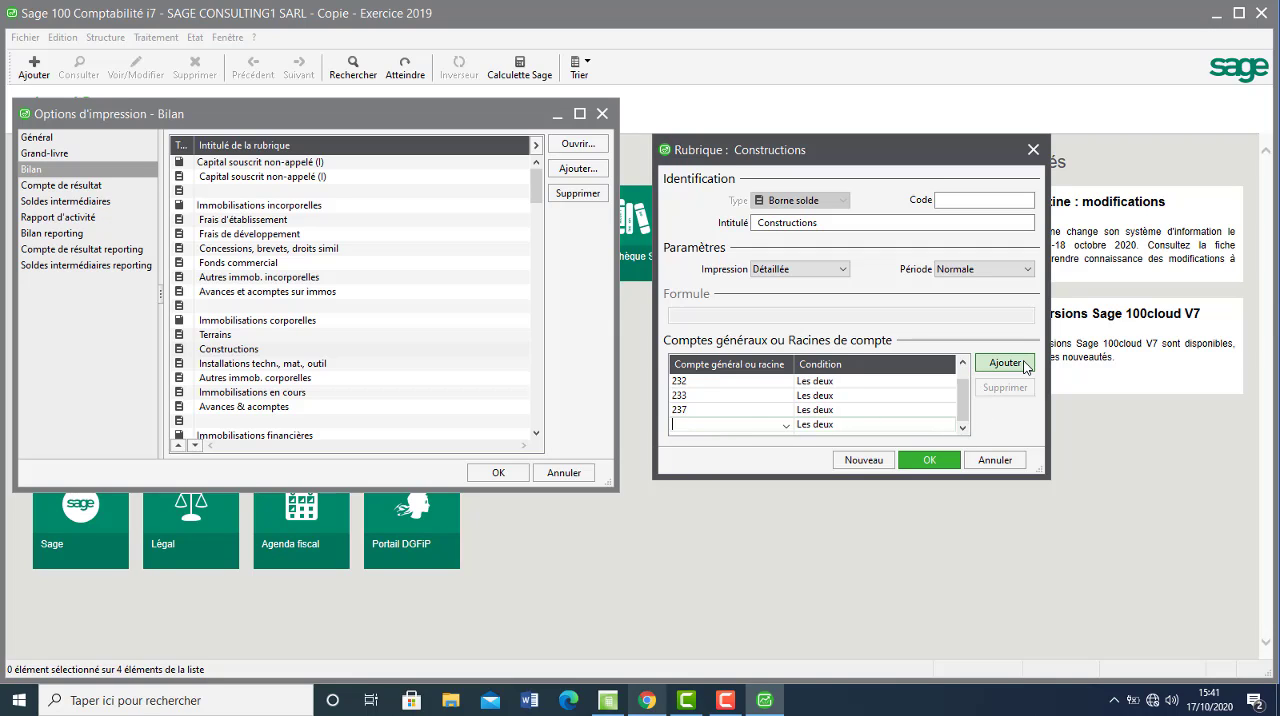
{"action": "left_click", "coordinate": [647, 700]}
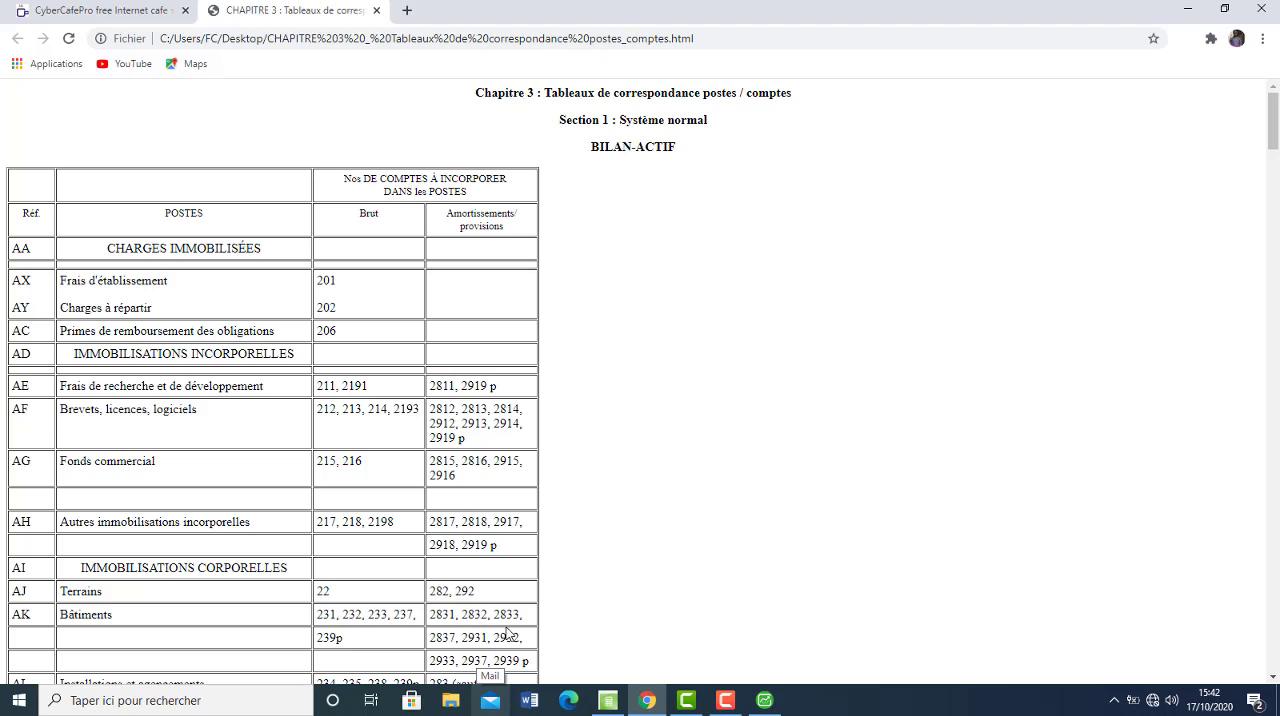
{"action": "left_click", "coordinate": [647, 705]}
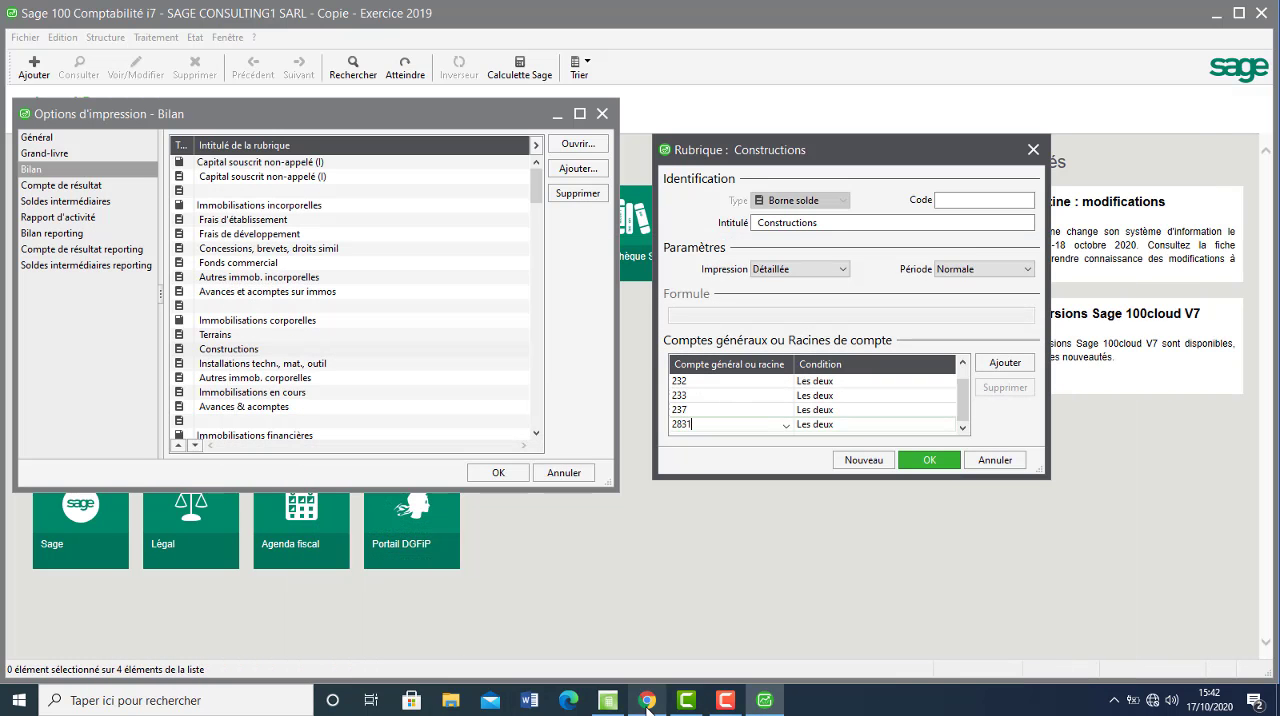
{"action": "left_click", "coordinate": [1006, 372]}
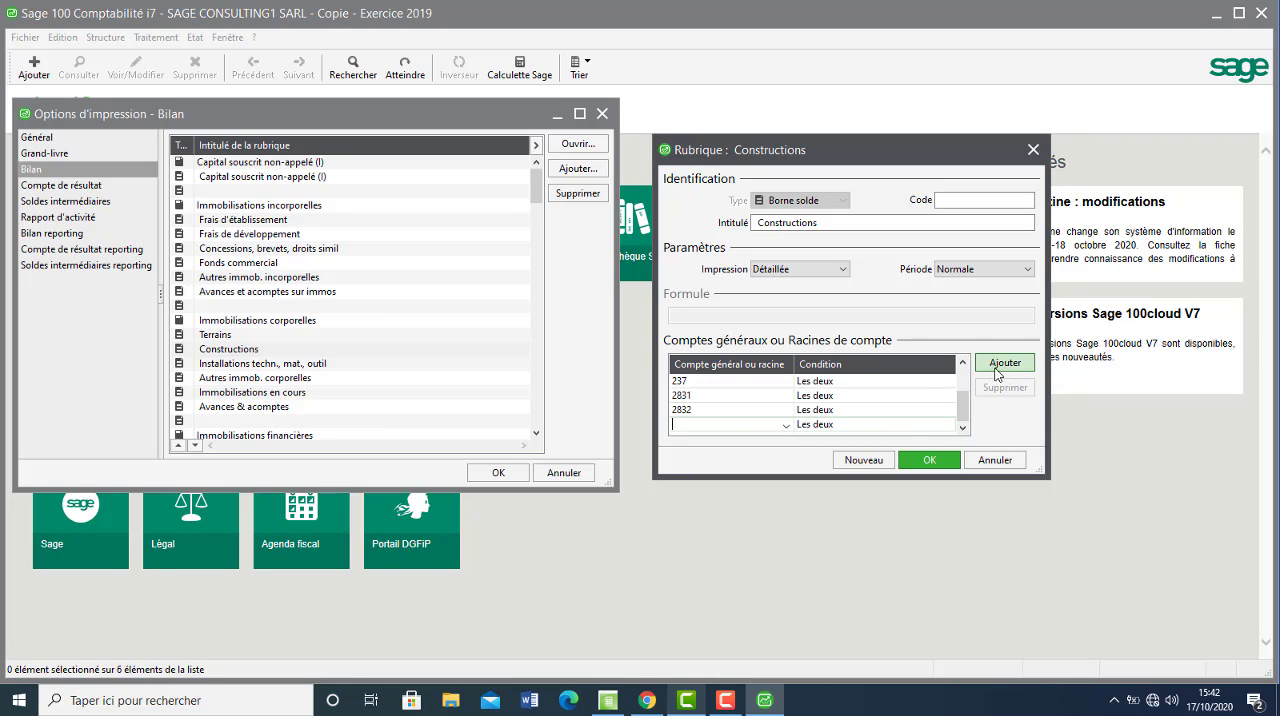
{"action": "left_click", "coordinate": [646, 699]}
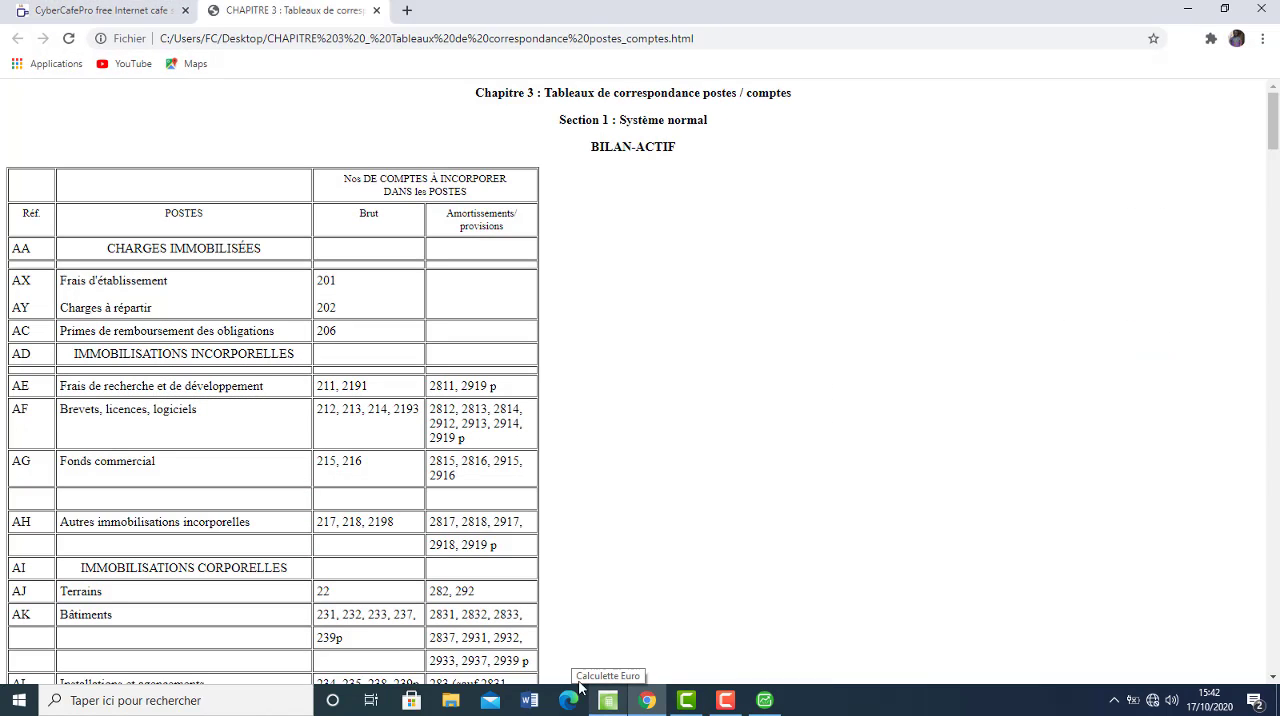
{"action": "left_click", "coordinate": [762, 700]}
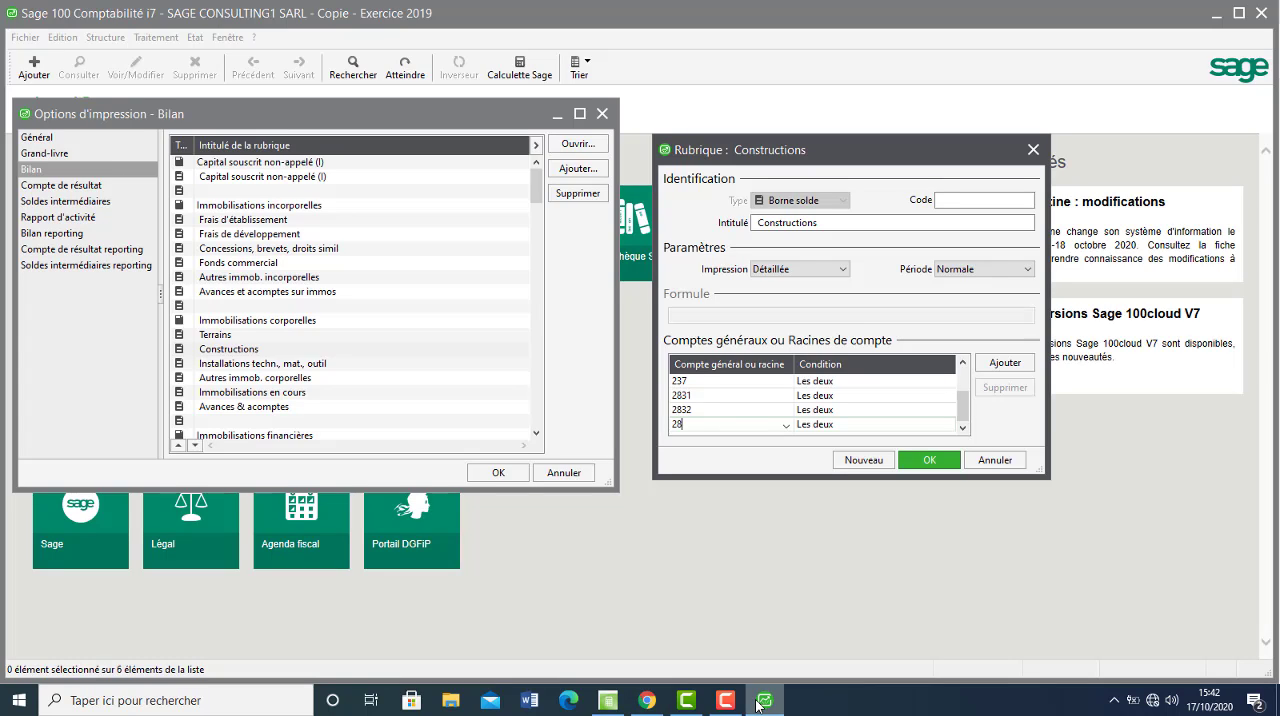
{"action": "left_click", "coordinate": [929, 460]}
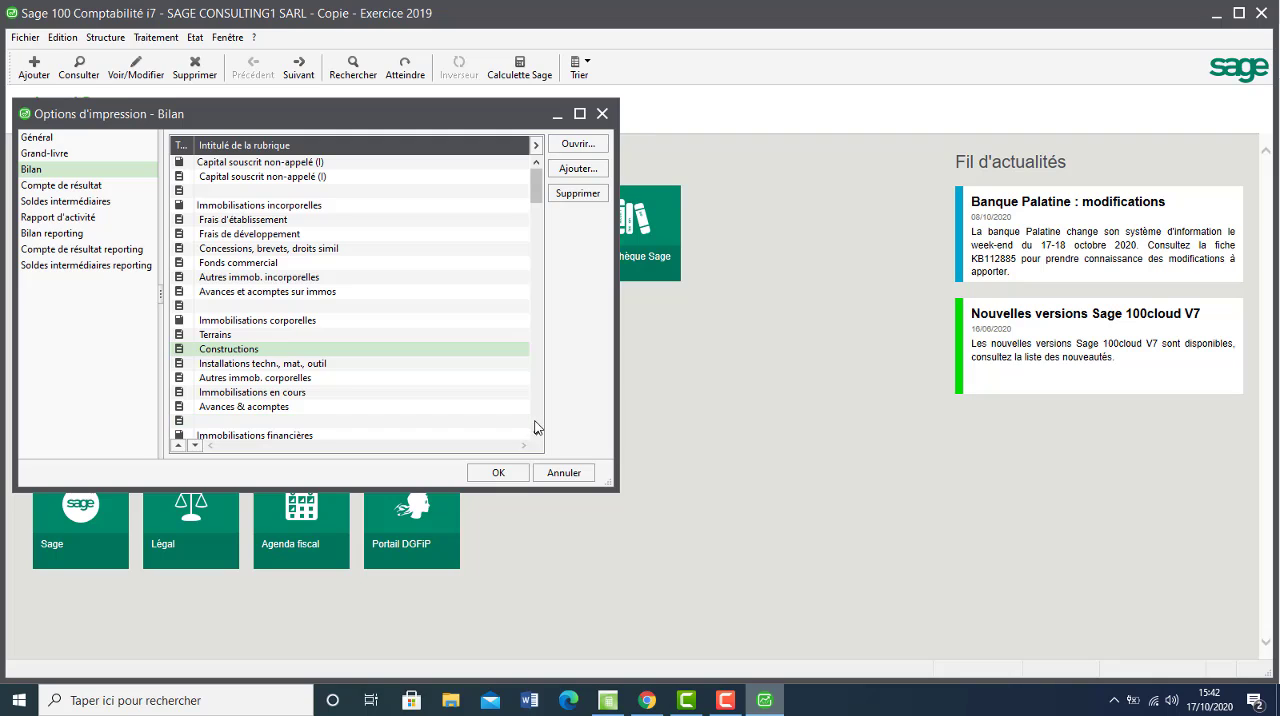
Open the Matières premières & approvision rubric and check its accounts in the Chrome correspondence table.
{"action": "scroll", "coordinate": [475, 405], "scroll_direction": "down", "scroll_amount": 10}
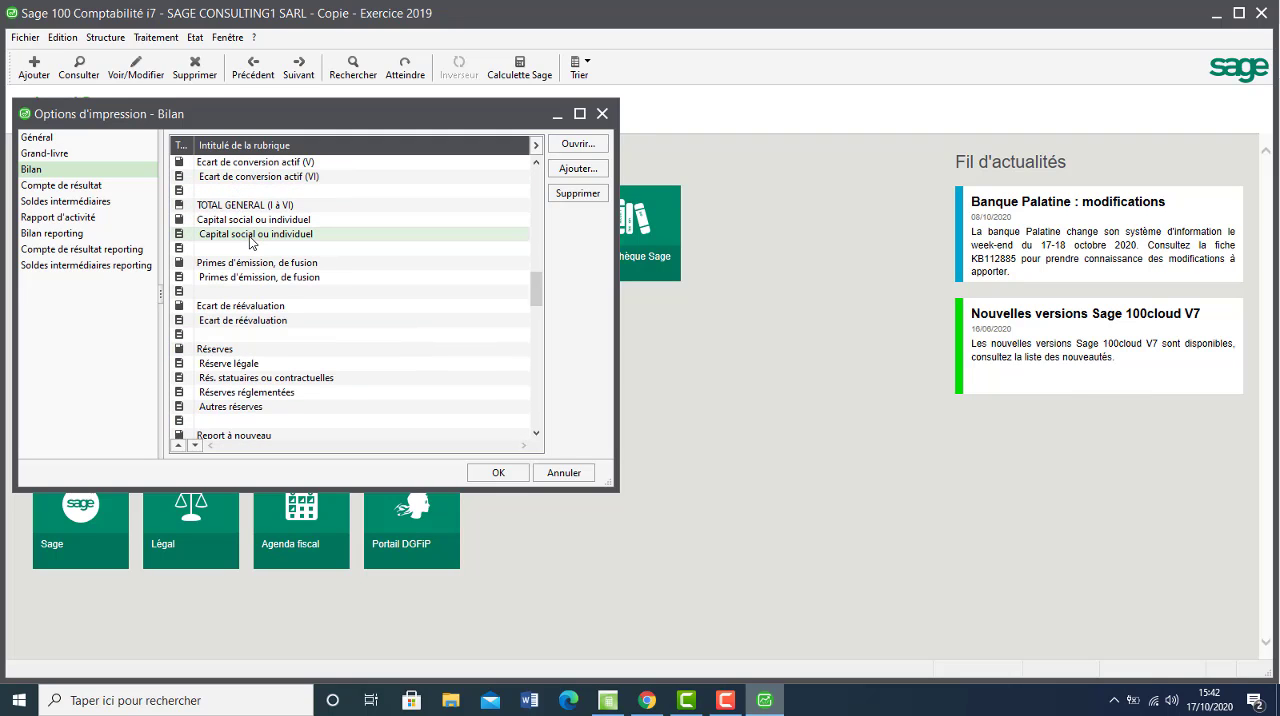
{"action": "left_click", "coordinate": [537, 224]}
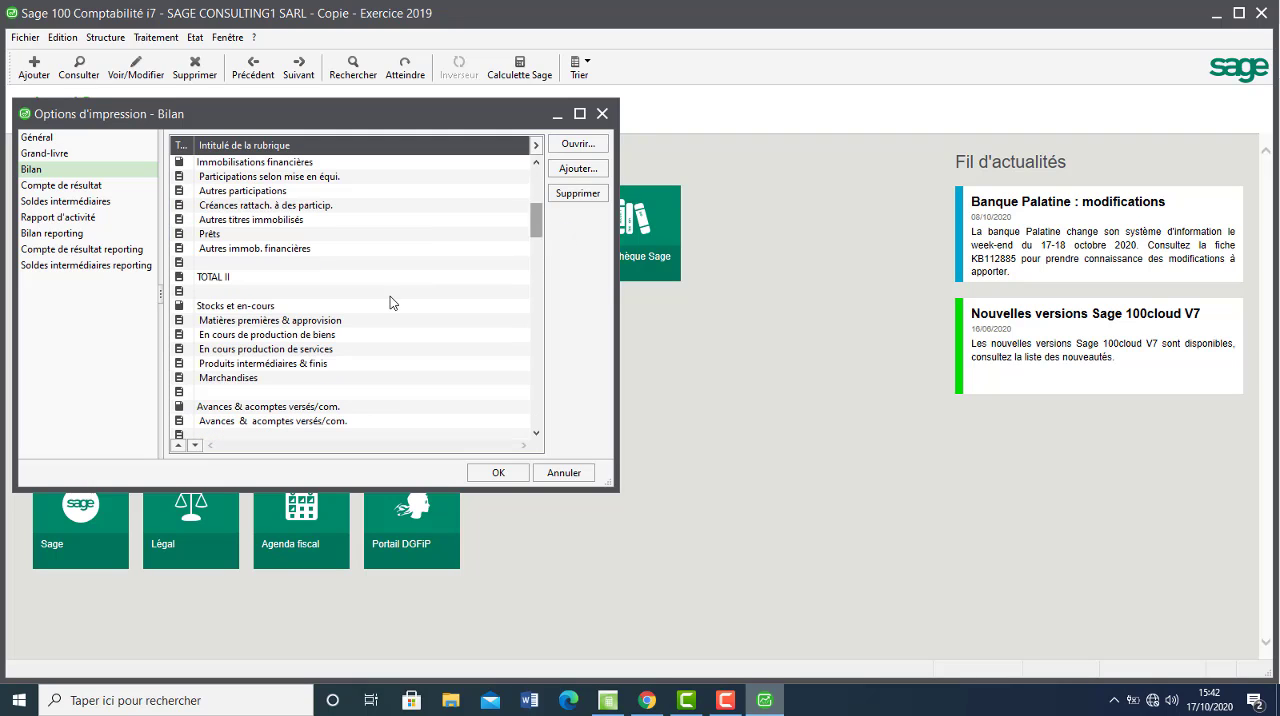
{"action": "double_click", "coordinate": [341, 327]}
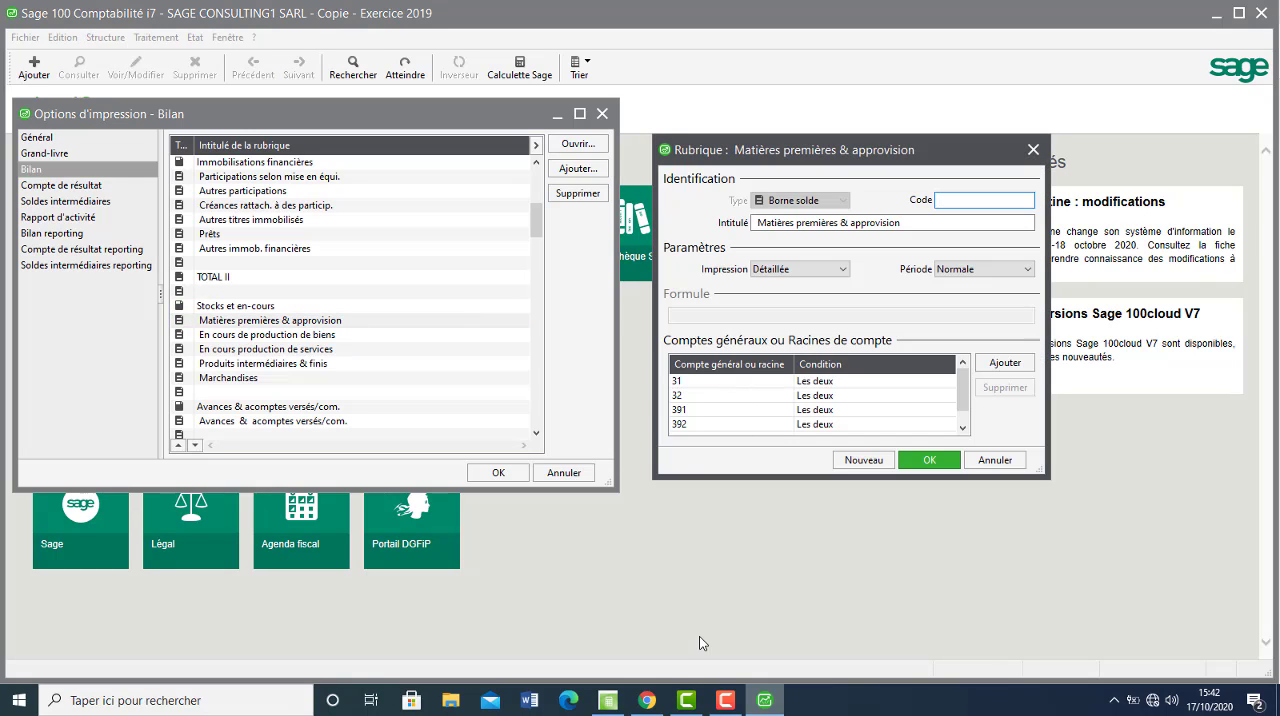
{"action": "left_click", "coordinate": [648, 700]}
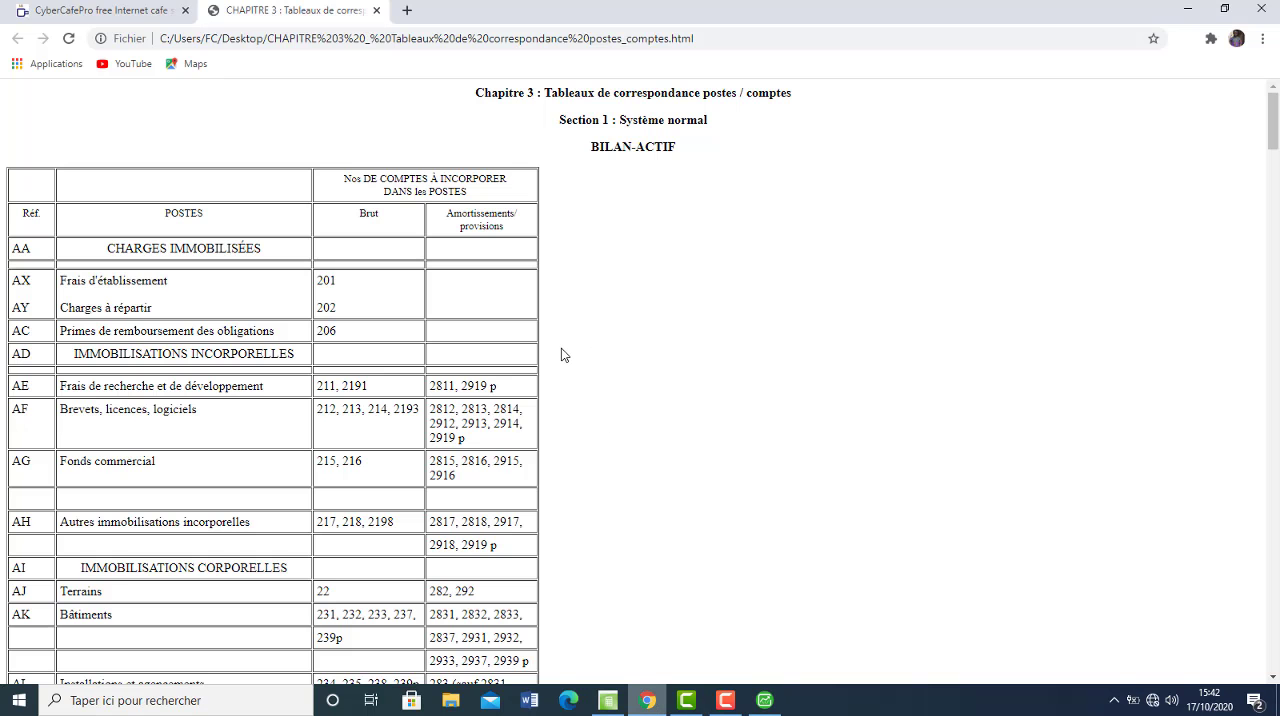
{"action": "left_click", "coordinate": [1278, 557]}
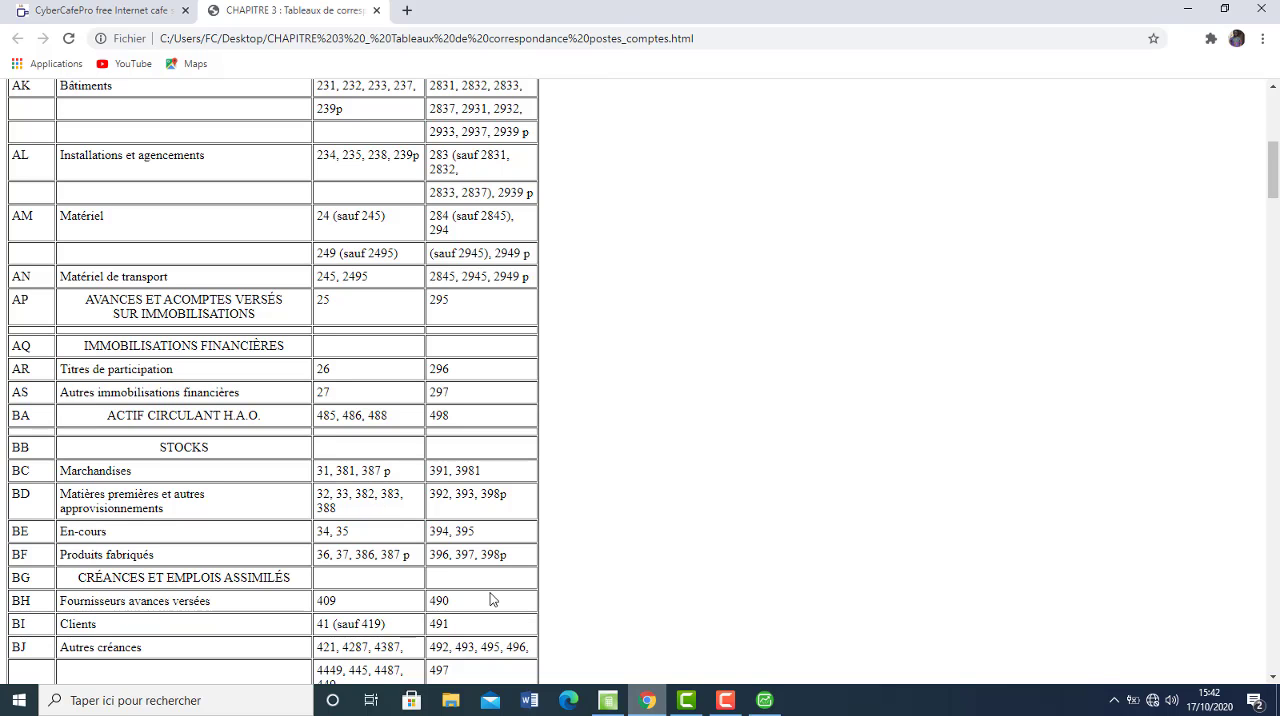
Back in Sage, delete account root 31 from the Matières premières & approvision rubric and replace root 391 with 33.
{"action": "left_click", "coordinate": [762, 703]}
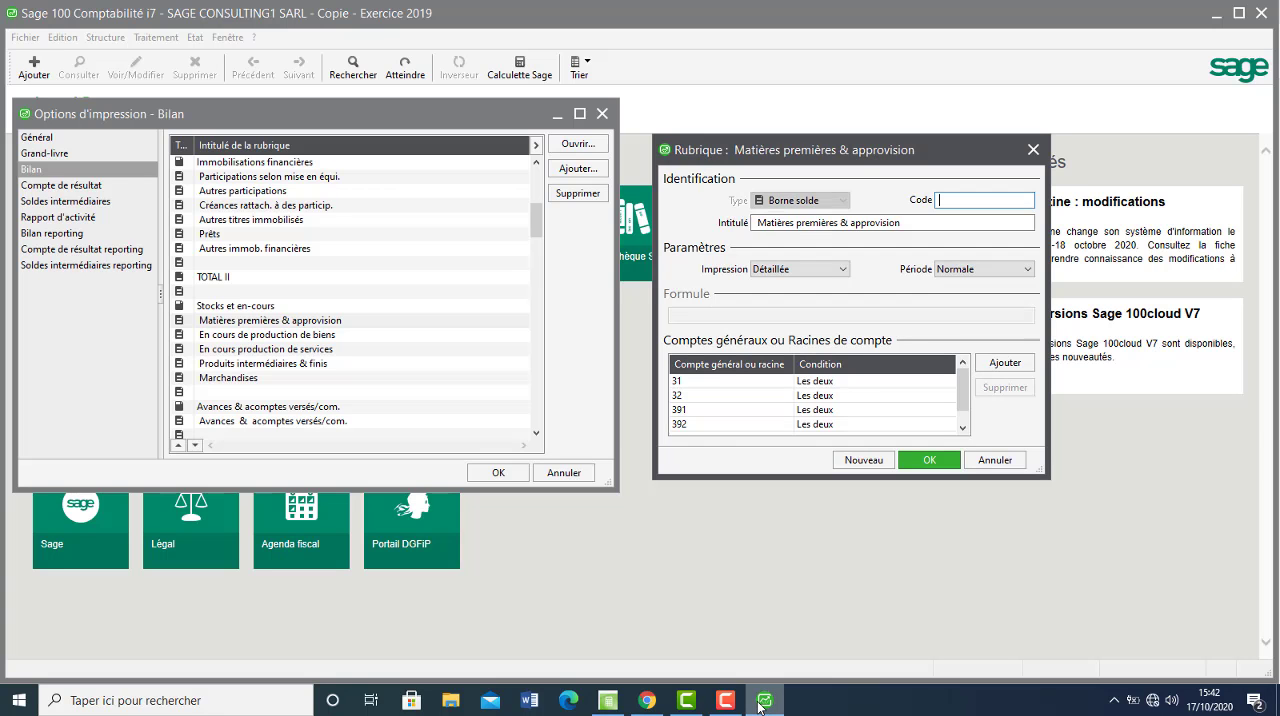
{"action": "left_click", "coordinate": [708, 384]}
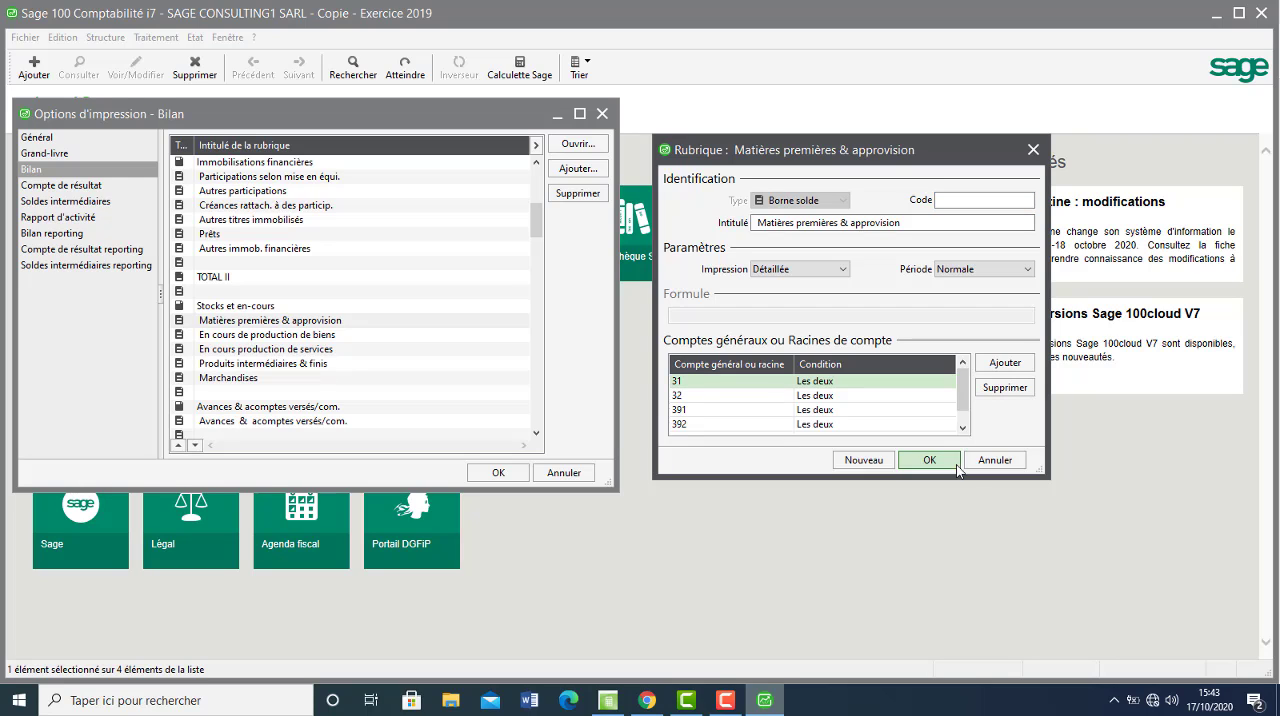
{"action": "left_click", "coordinate": [1006, 387]}
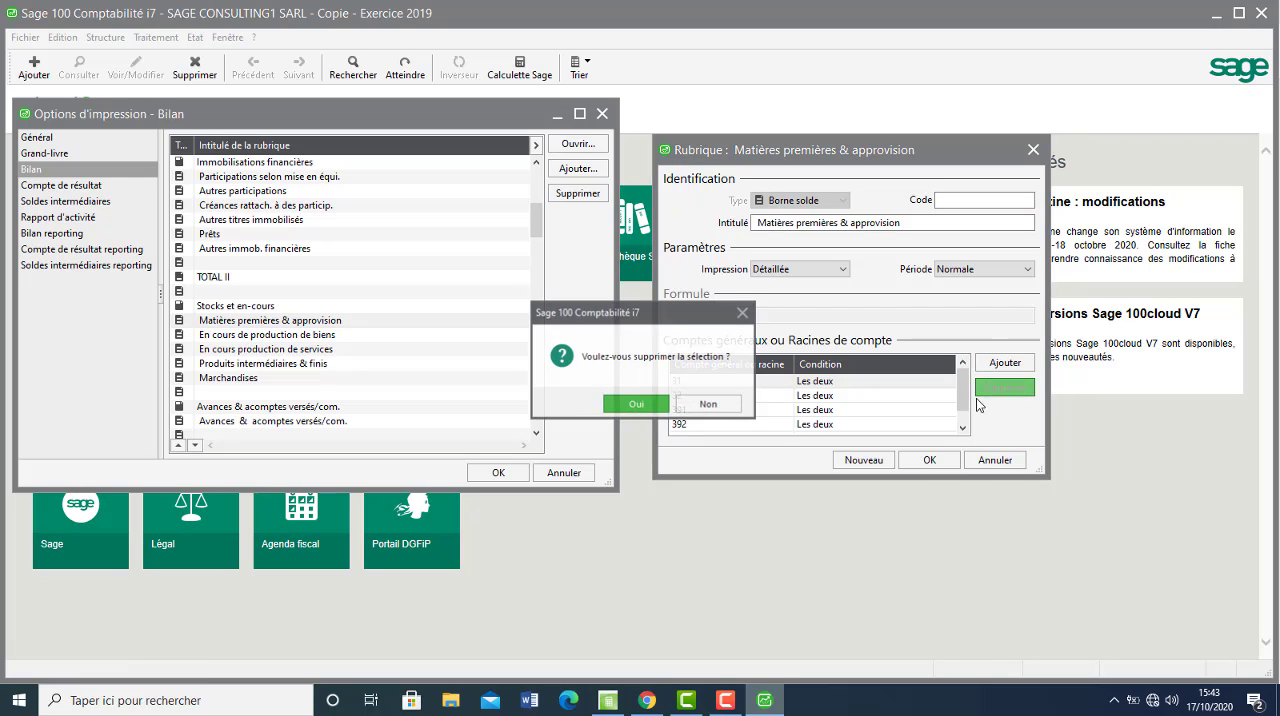
{"action": "left_click", "coordinate": [637, 405]}
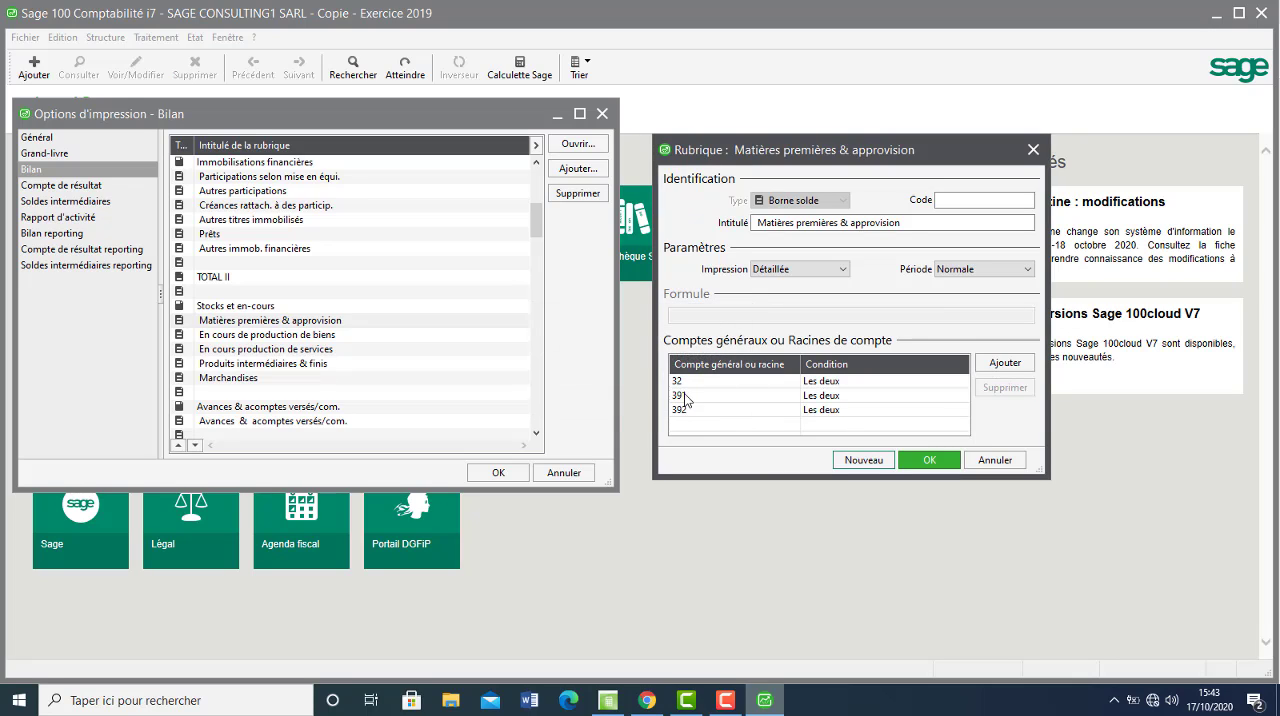
{"action": "left_click", "coordinate": [690, 399]}
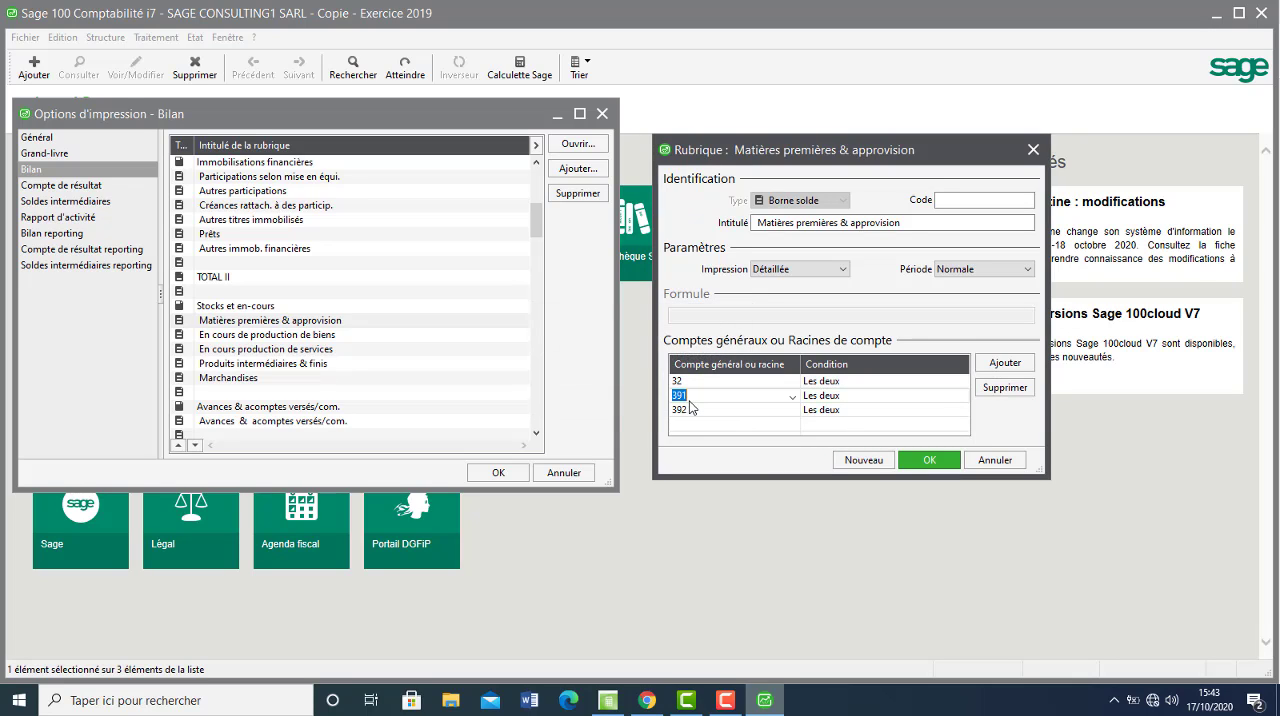
{"action": "type", "text": "33"}
Recheck the raw materials row in Chrome, replace account root 392 with 382 in Sage, add 383, and validate the rubric.
{"action": "left_click", "coordinate": [697, 413]}
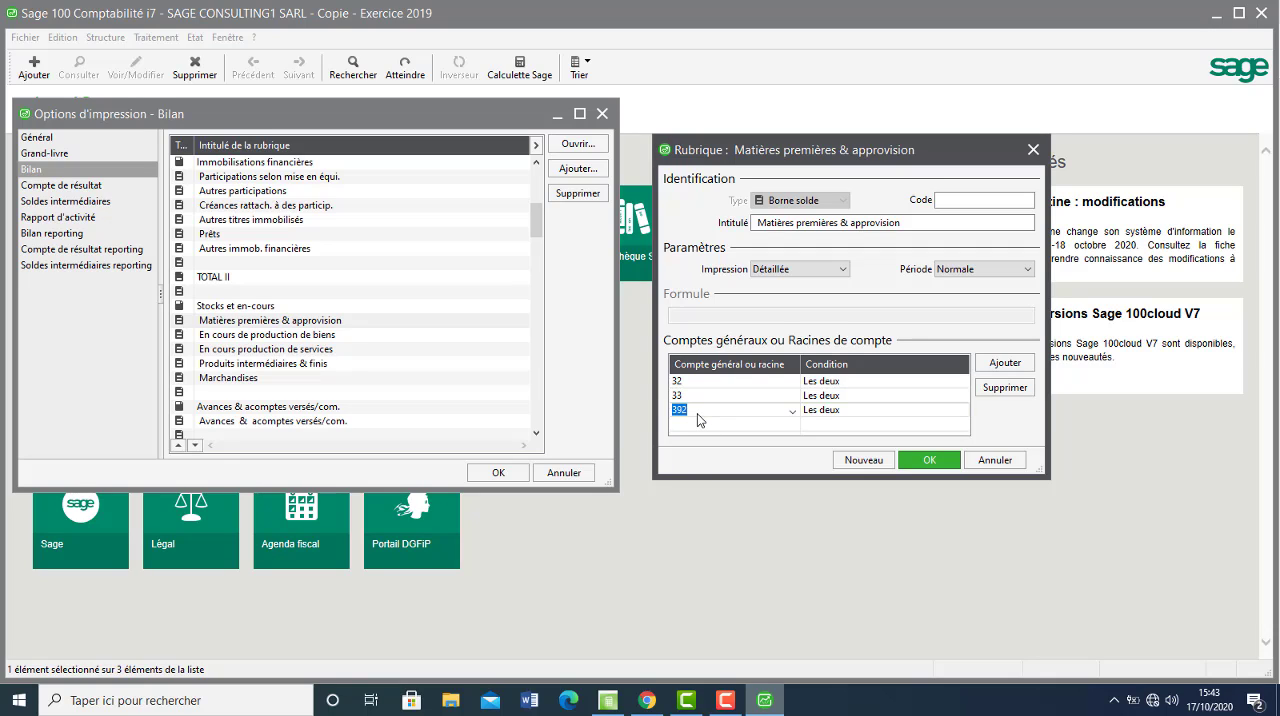
{"action": "type", "text": "282"}
{"action": "left_click", "coordinate": [647, 700]}
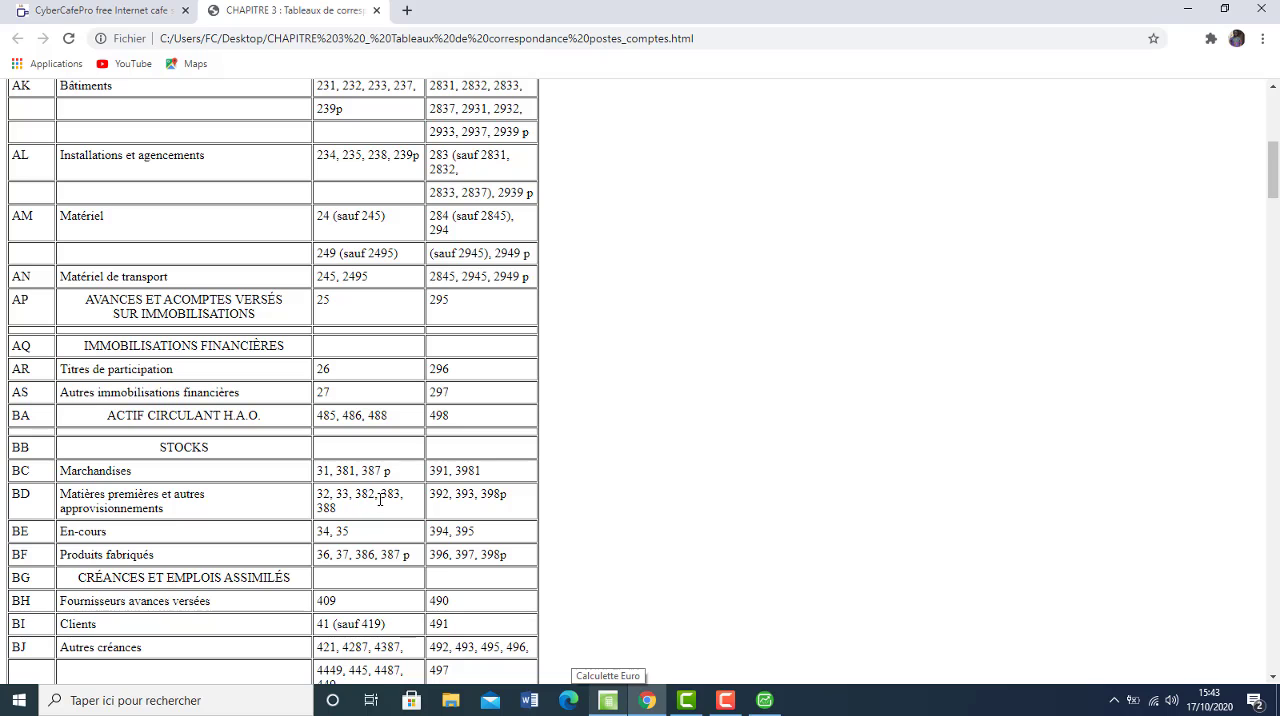
{"action": "left_click", "coordinate": [764, 700]}
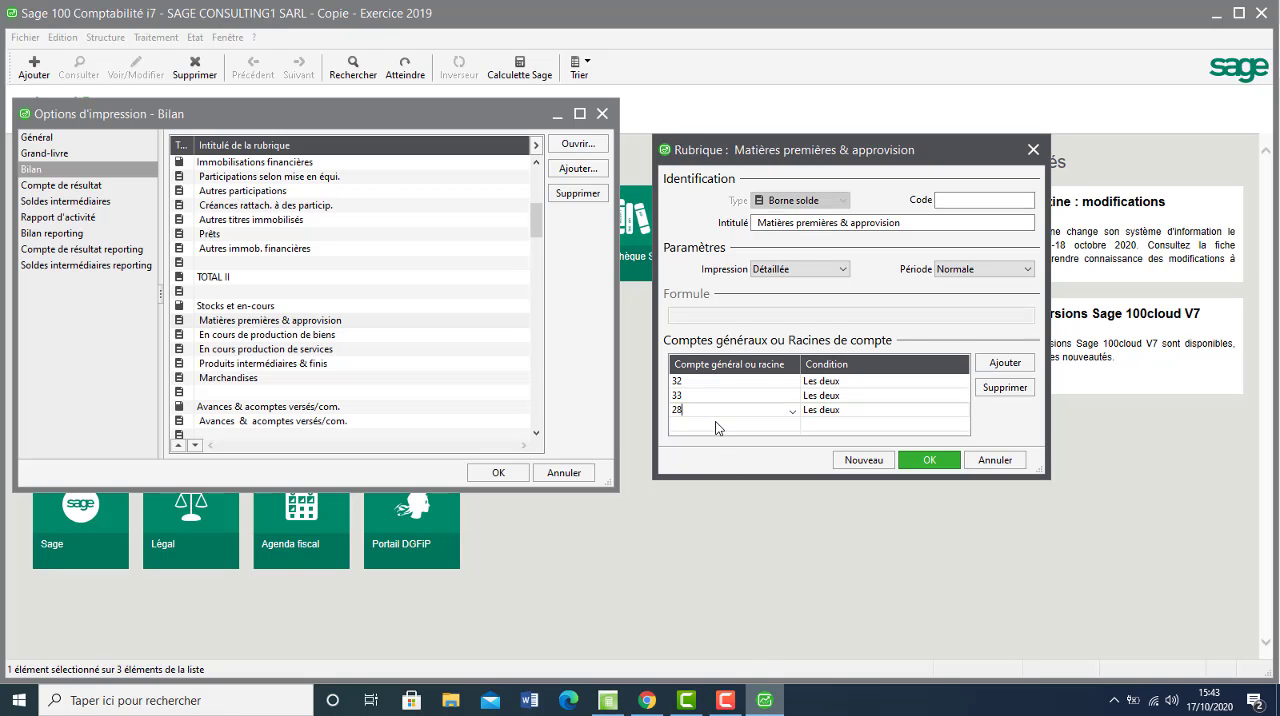
{"action": "key", "text": "BackSpace"}
{"action": "key", "text": "BackSpace"}
{"action": "key", "text": "Return"}
{"action": "type", "text": "383"}
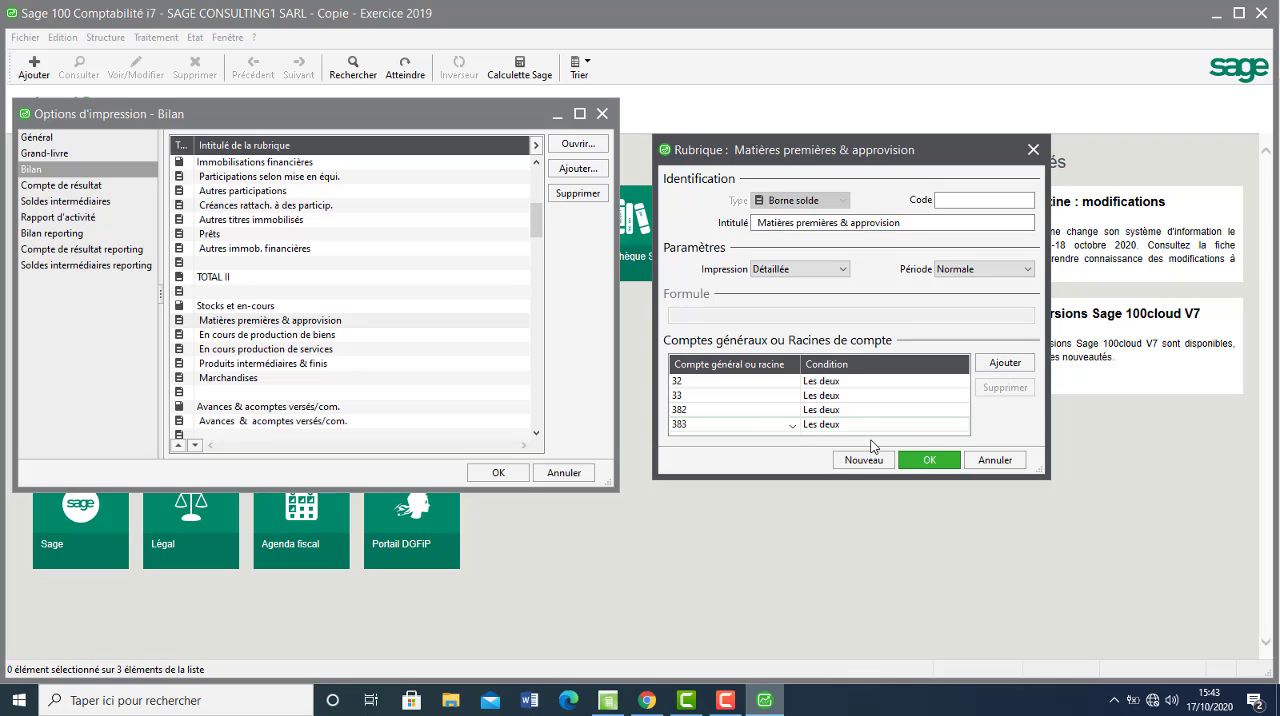
{"action": "left_click", "coordinate": [929, 460]}
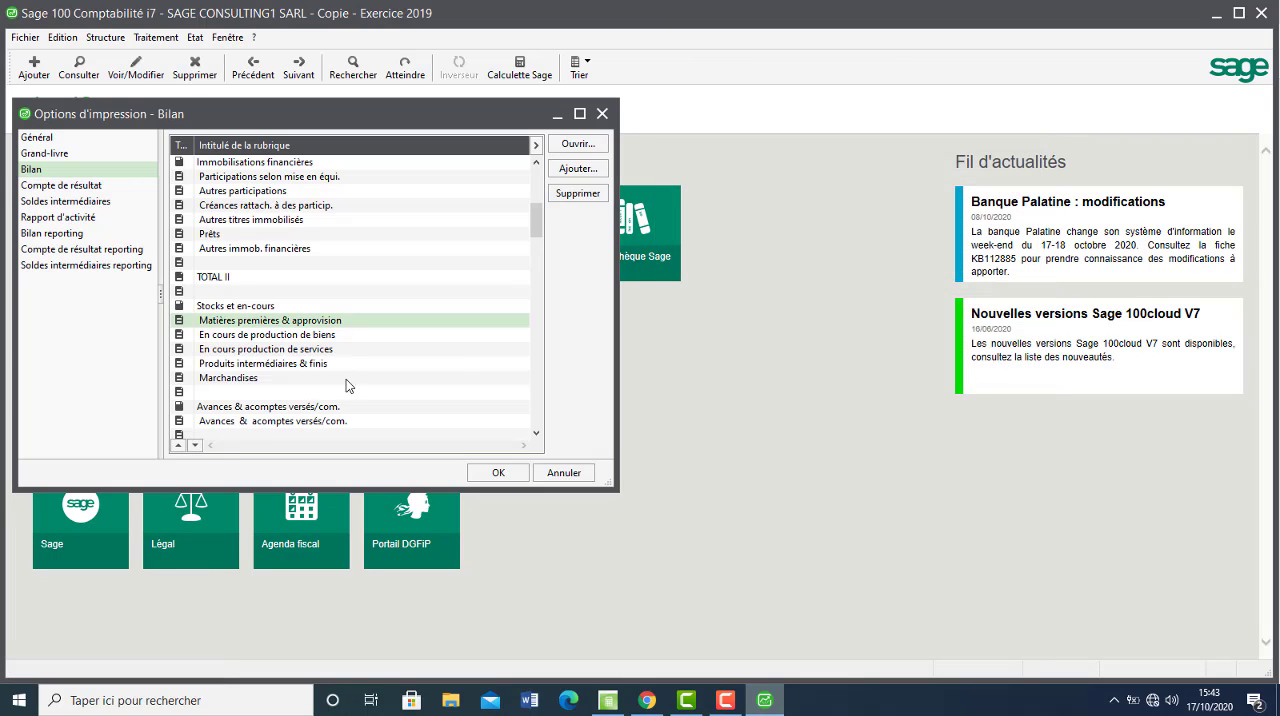
Open the Marchandises rubric, check its accounts in the Chrome table, and replace account root 37 with 31 in Sage.
{"action": "left_click", "coordinate": [269, 377]}
{"action": "double_click", "coordinate": [269, 377]}
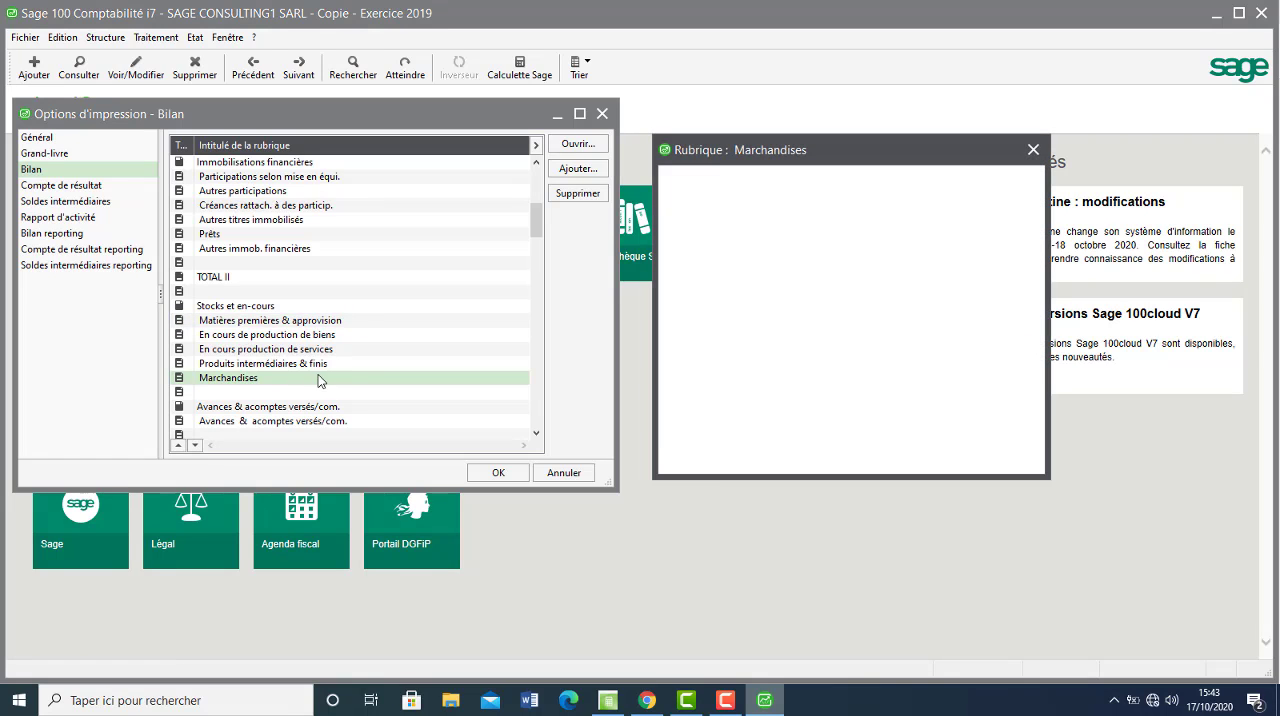
{"action": "left_click", "coordinate": [649, 702]}
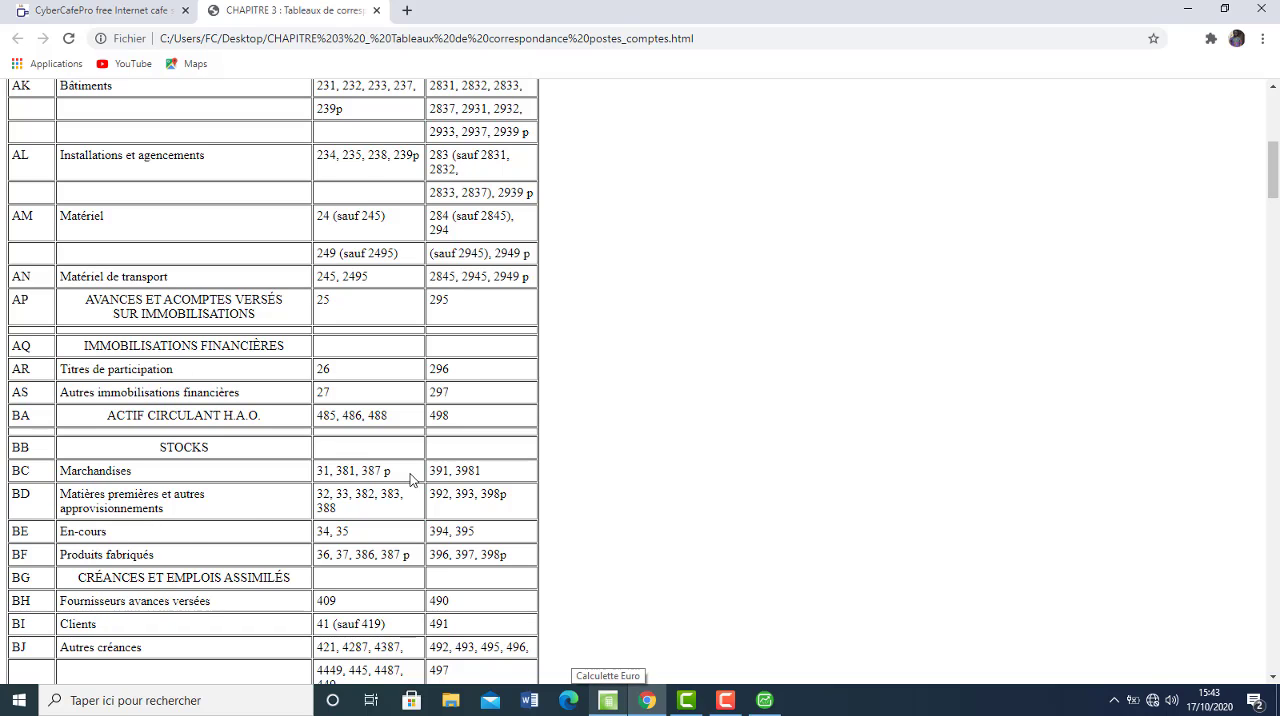
{"action": "left_click", "coordinate": [764, 702]}
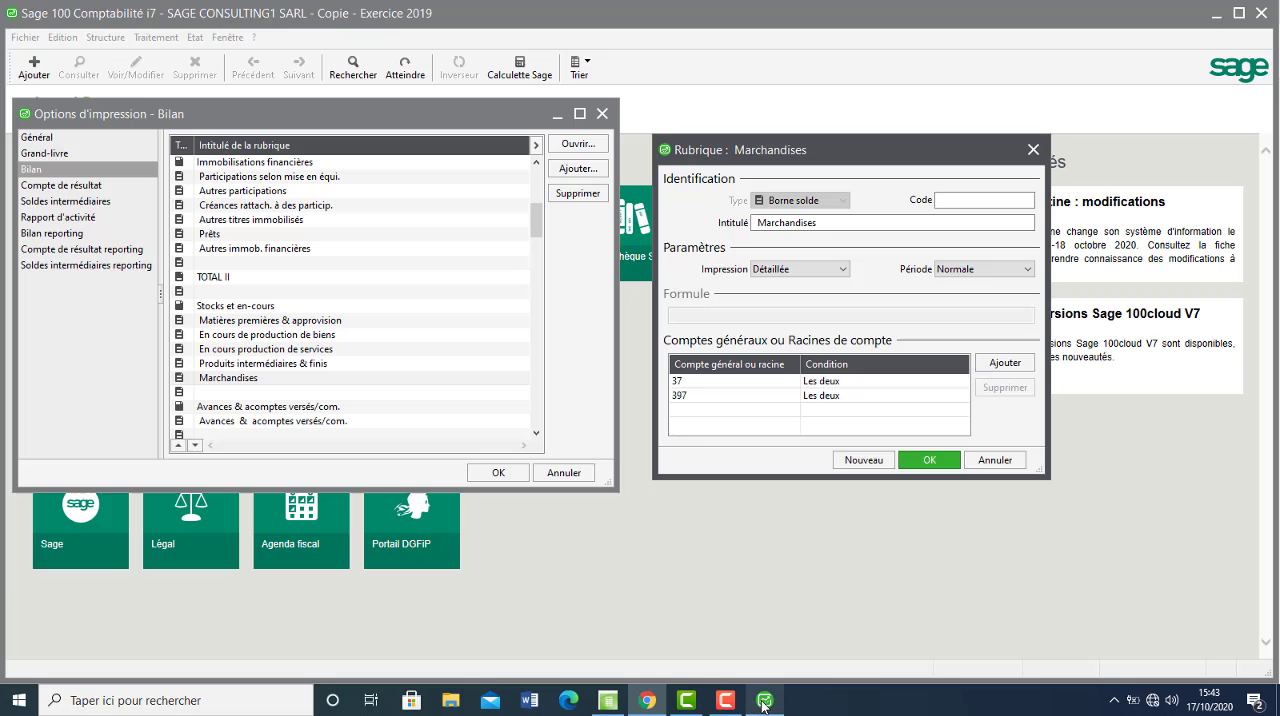
{"action": "left_click", "coordinate": [698, 384]}
{"action": "type", "text": "3"}
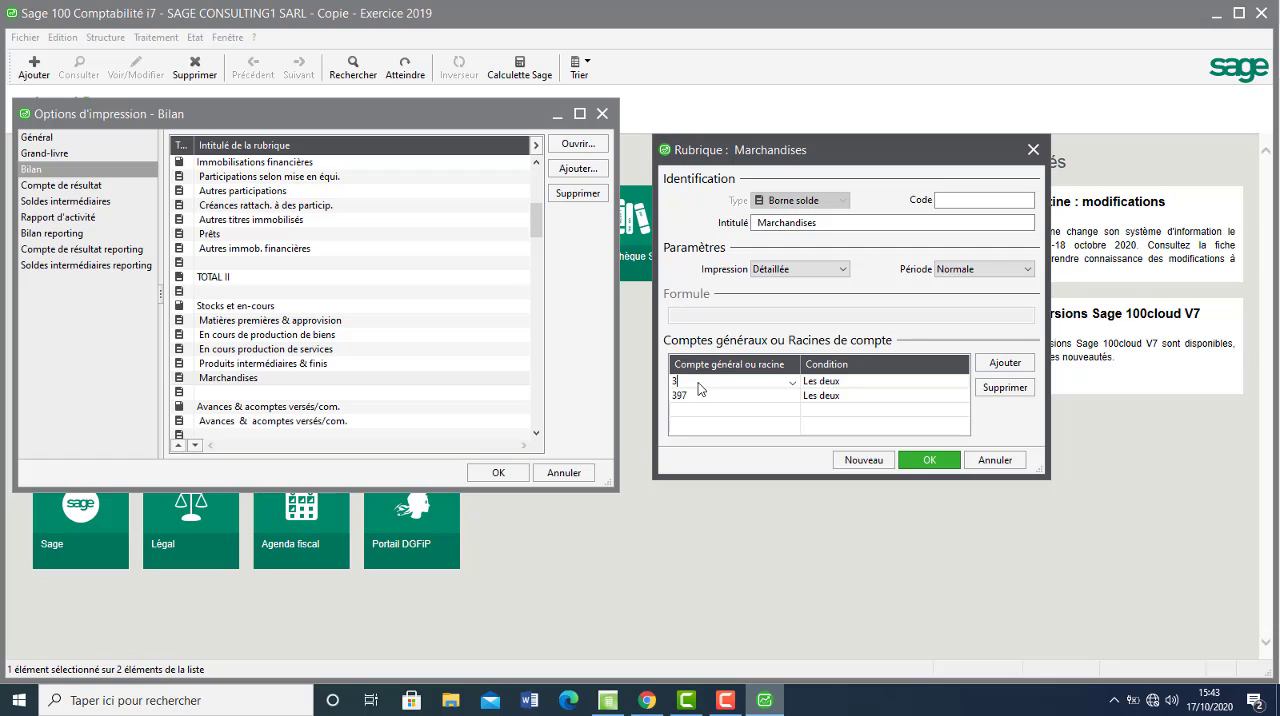
Replace account root 397 with 382 in the Marchandises rubric, add root 387, and validate it.
{"action": "left_click", "coordinate": [706, 397]}
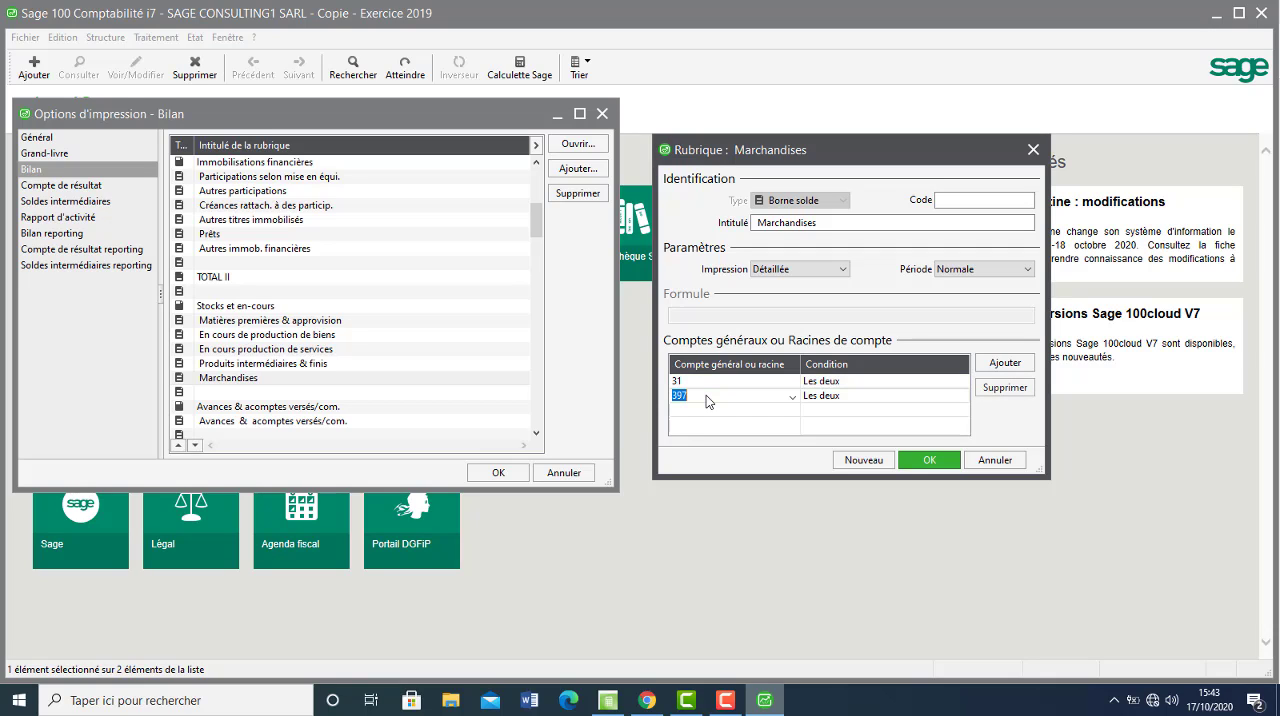
{"action": "type", "text": "382"}
{"action": "key", "text": "Return"}
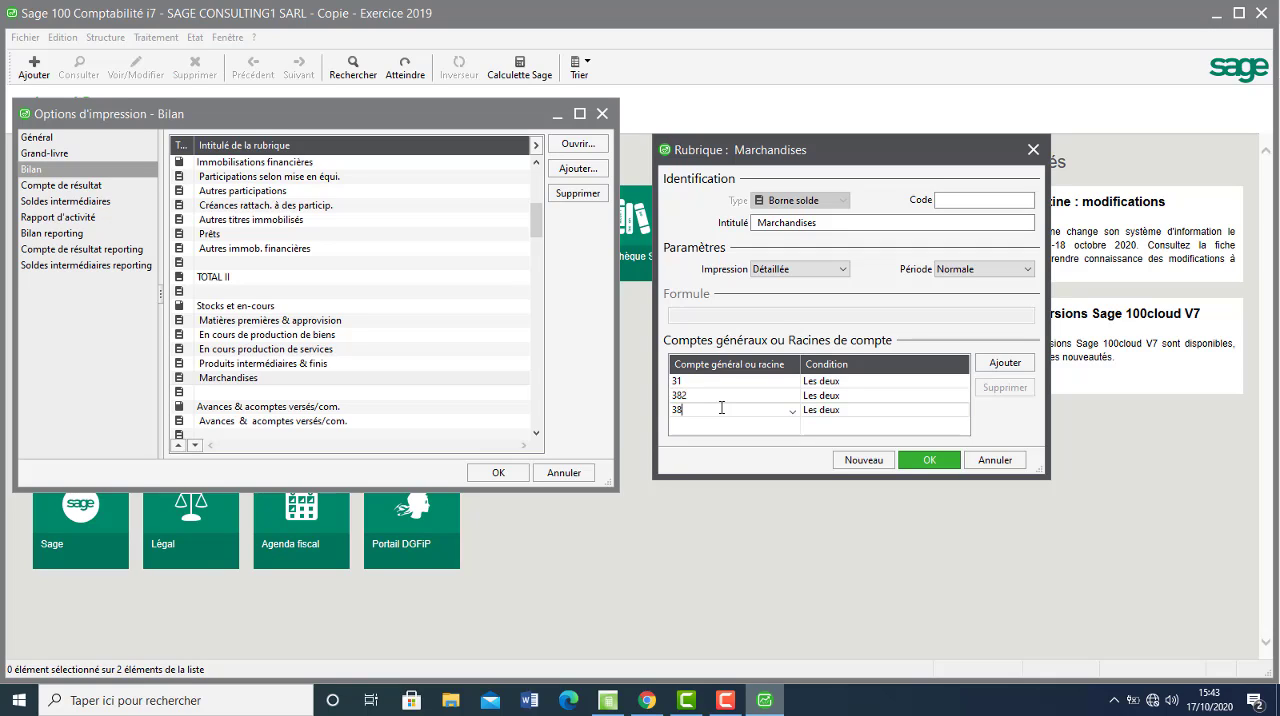
{"action": "type", "text": "387"}
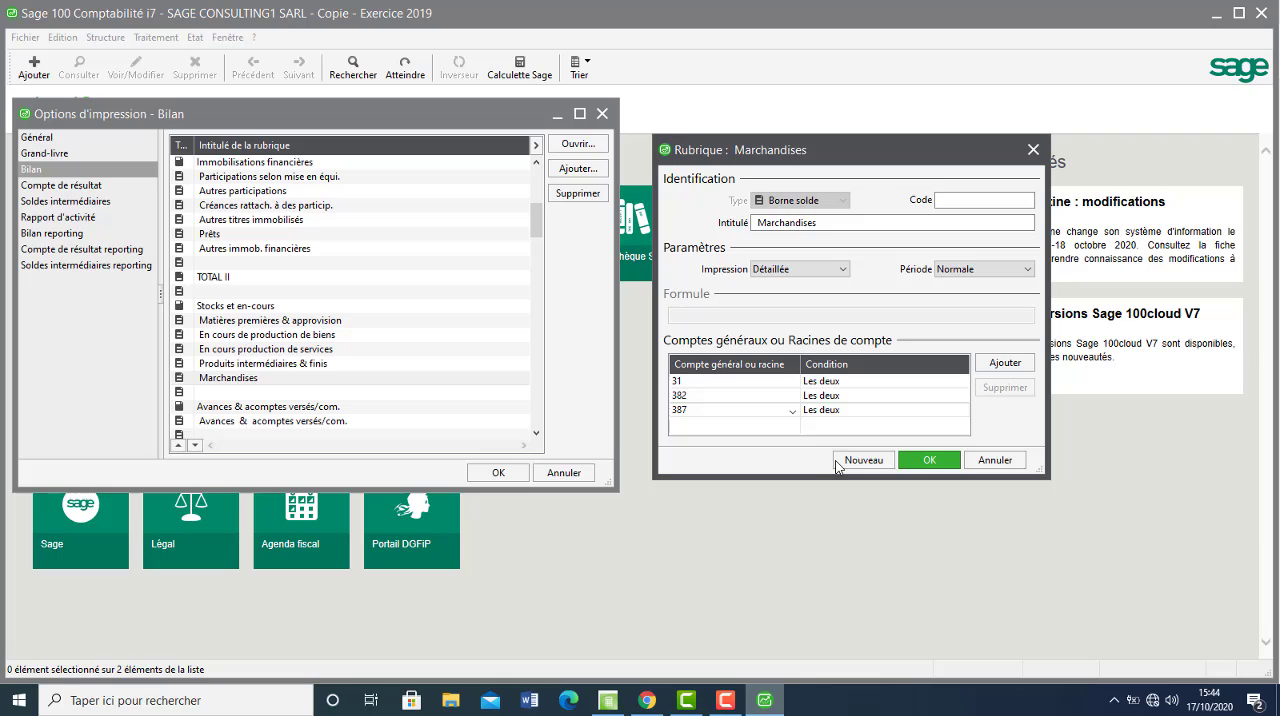
{"action": "left_click", "coordinate": [925, 462]}
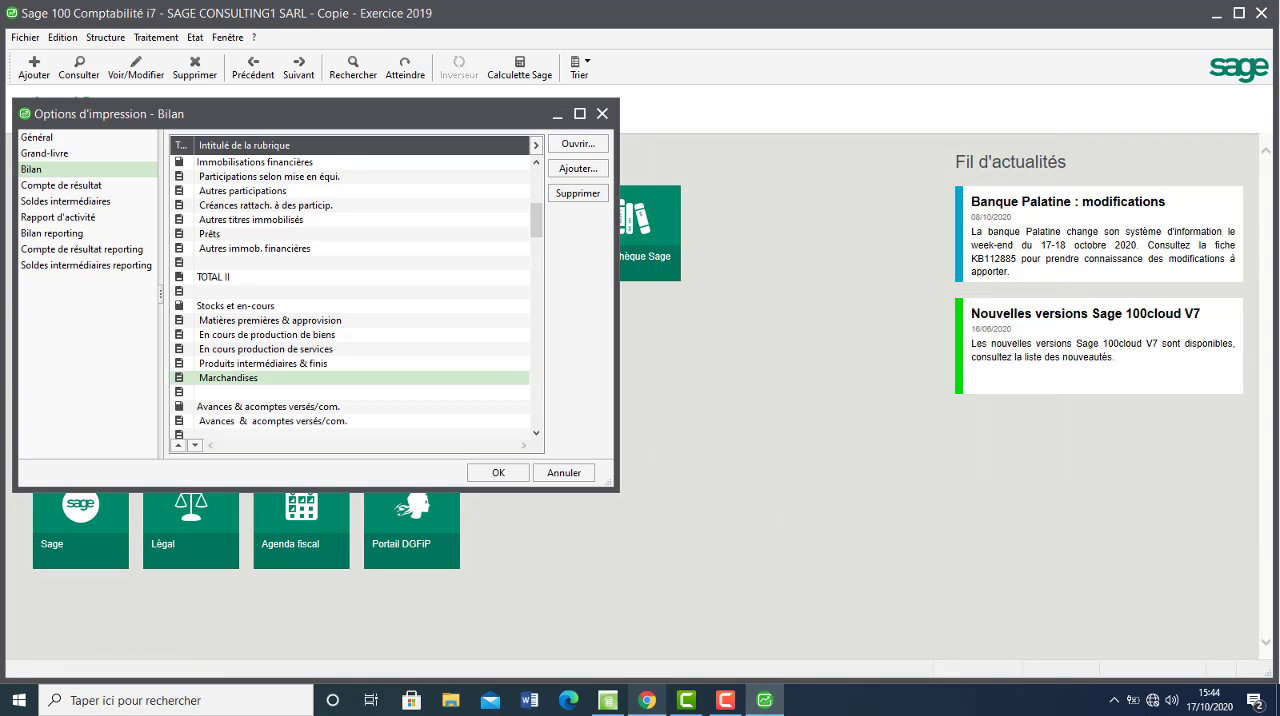
Recheck the Marchandises row in Chrome, reopen the rubric in Sage, correct account root 382 to 381, and validate it.
{"action": "left_click", "coordinate": [647, 700]}
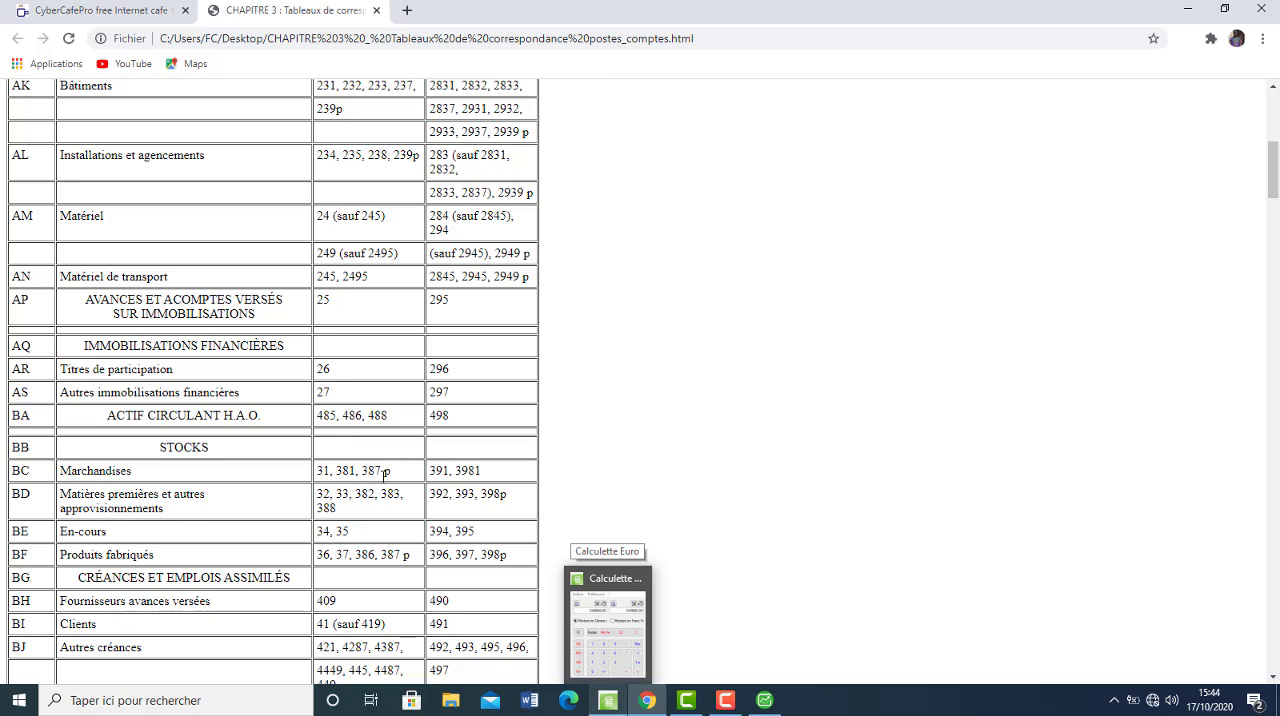
{"action": "left_click", "coordinate": [765, 700]}
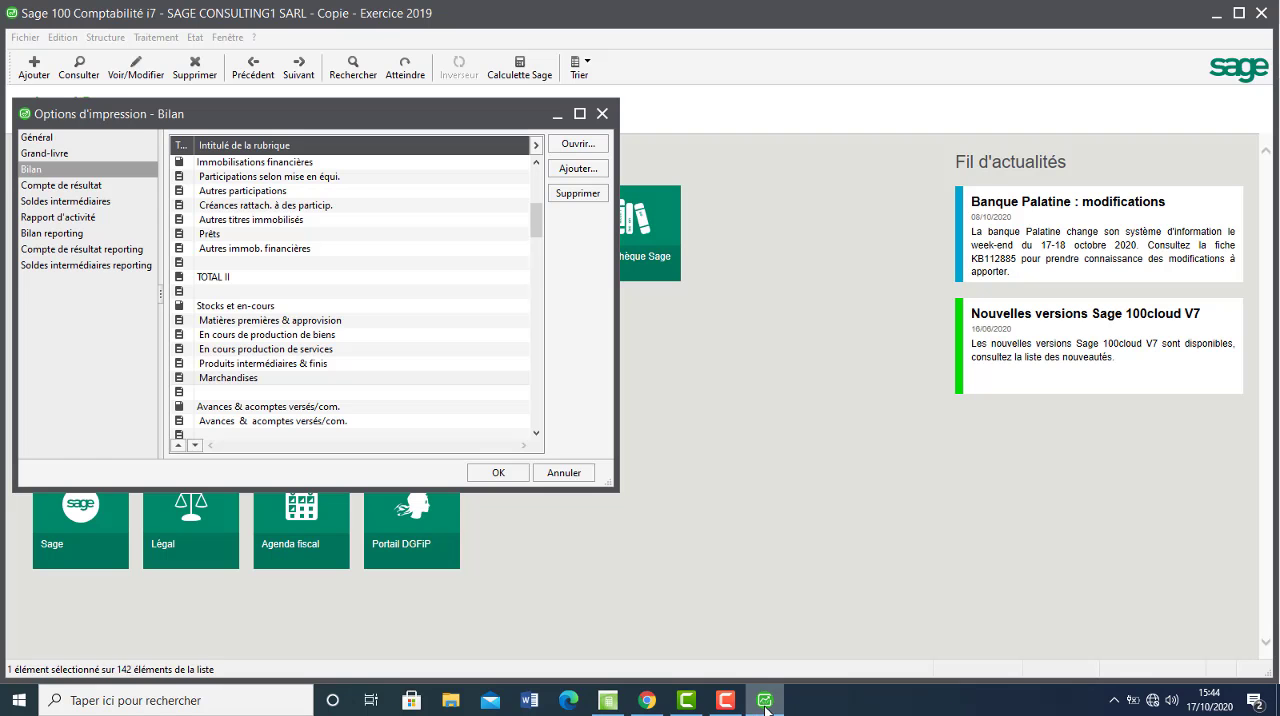
{"action": "double_click", "coordinate": [398, 379]}
{"action": "left_click", "coordinate": [701, 399]}
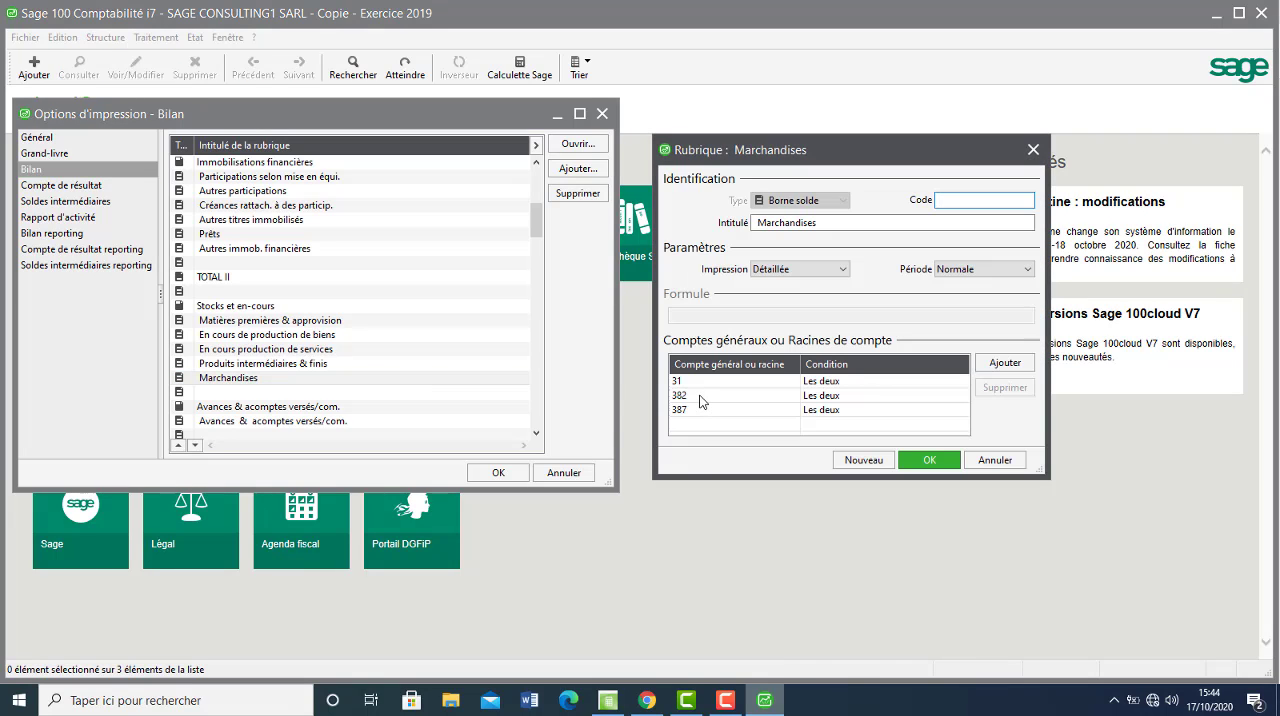
{"action": "left_click", "coordinate": [701, 400]}
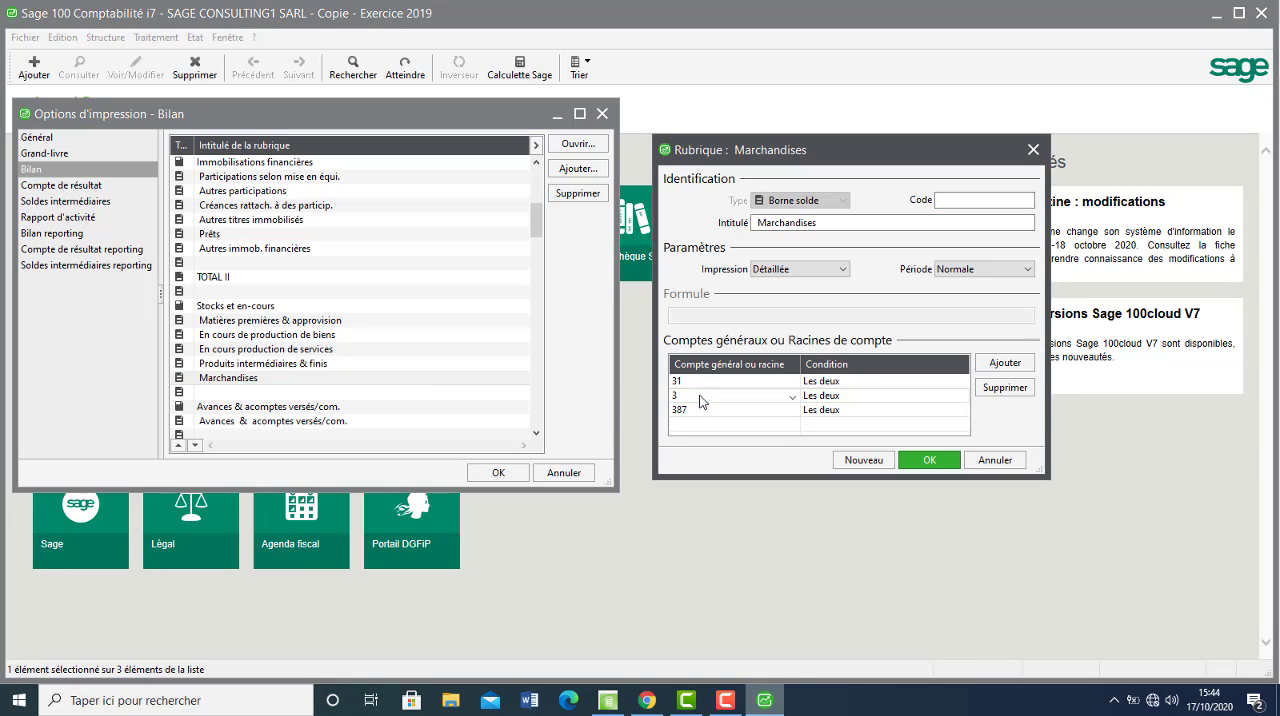
{"action": "type", "text": "381"}
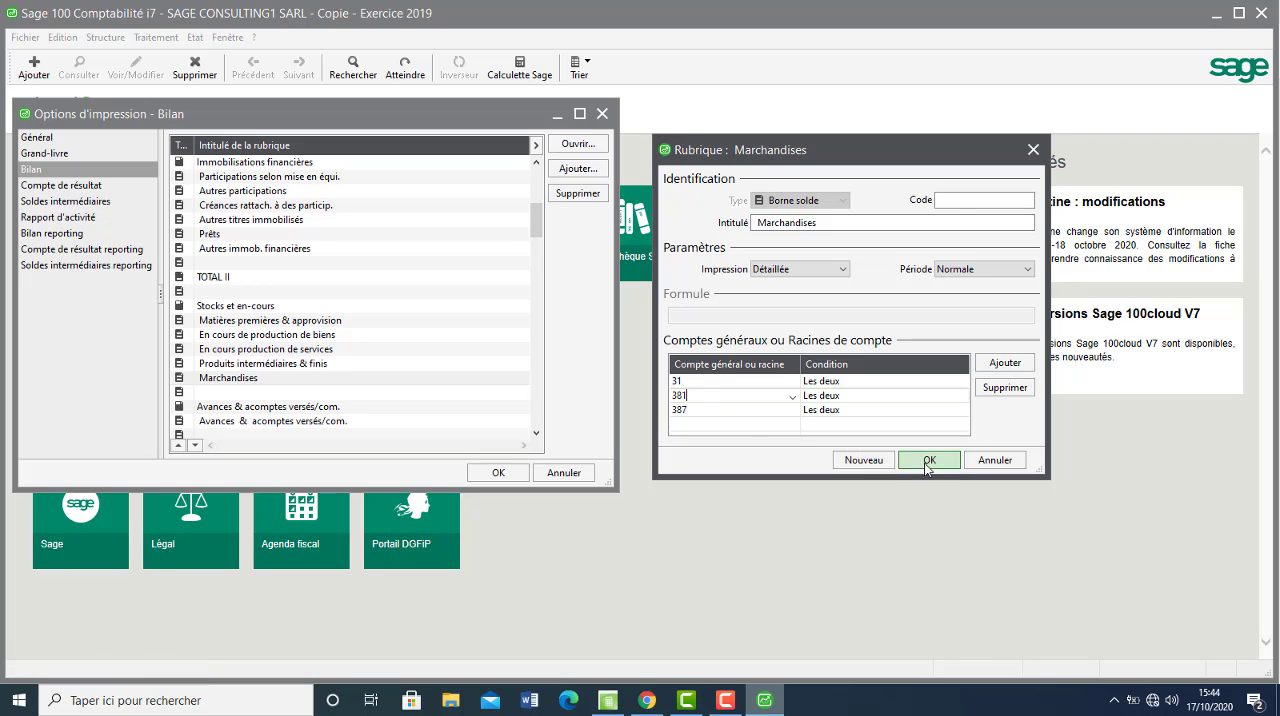
{"action": "left_click", "coordinate": [929, 460]}
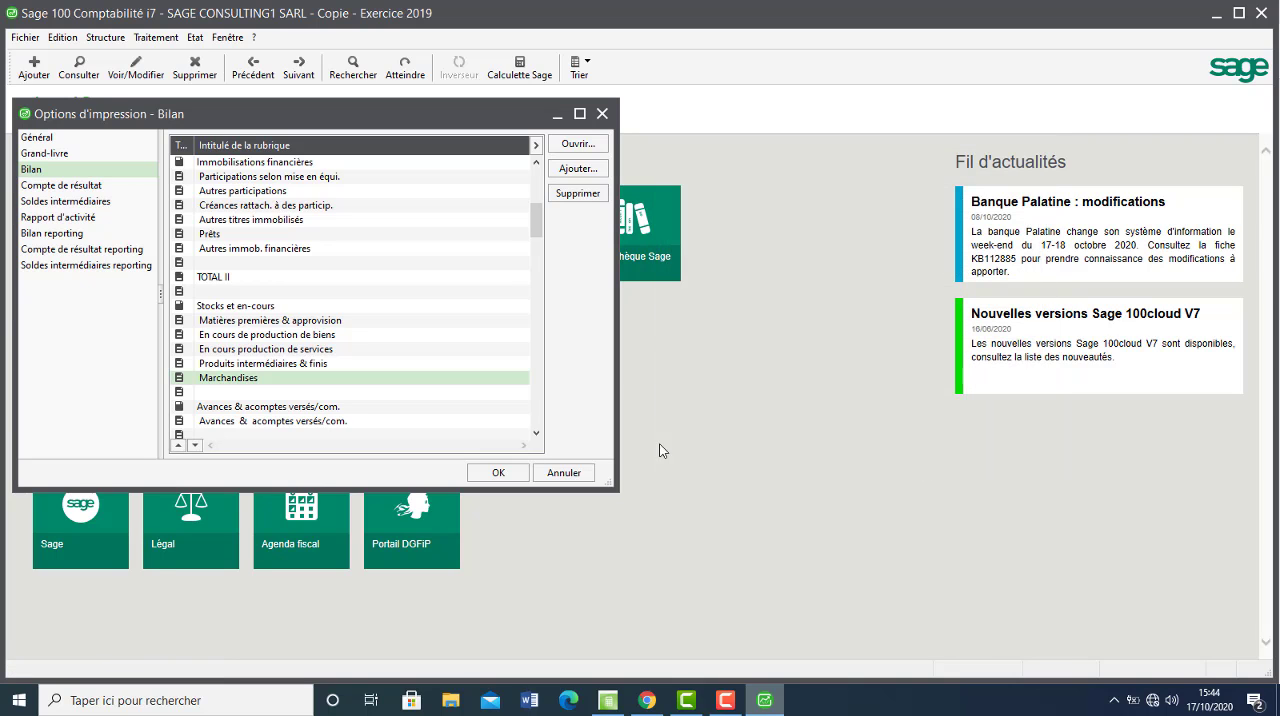
Look through the rubrics following Marchandises, and examine the receivables and cash rows in the Chrome table, dismissing the McAfee alert.
{"action": "left_click", "coordinate": [537, 424]}
{"action": "left_click", "coordinate": [537, 424]}
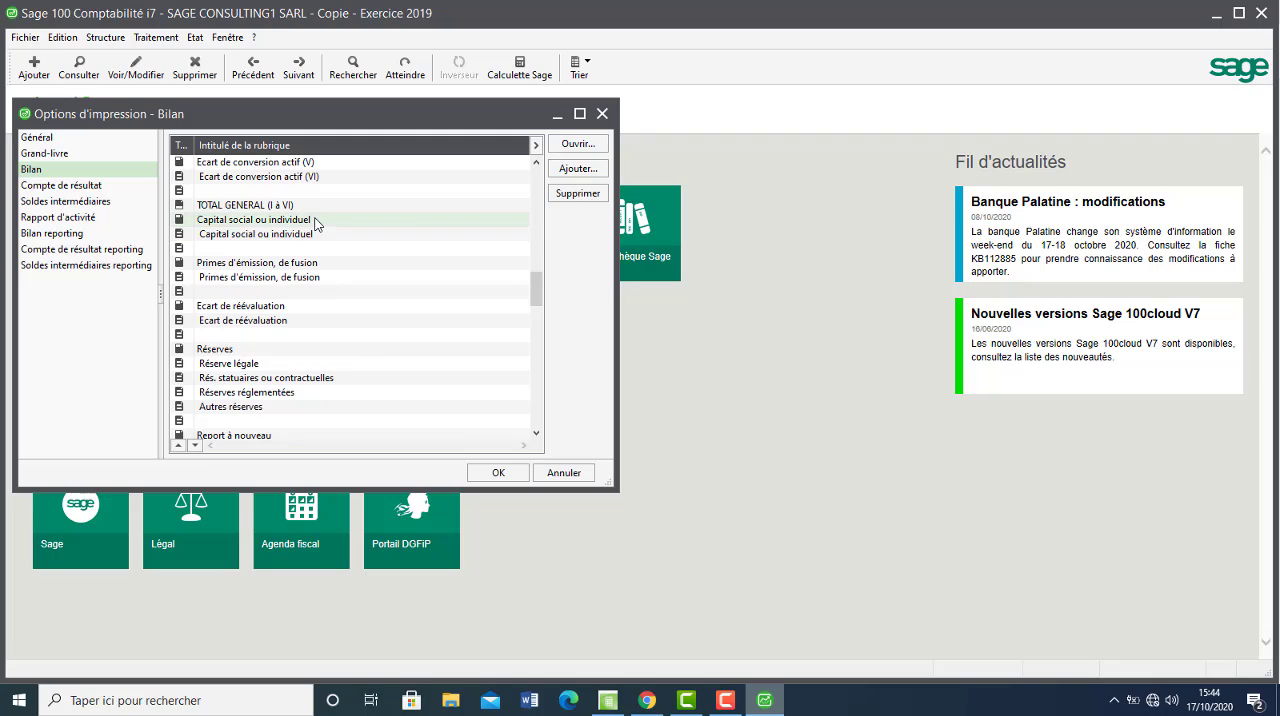
{"action": "left_click", "coordinate": [541, 224]}
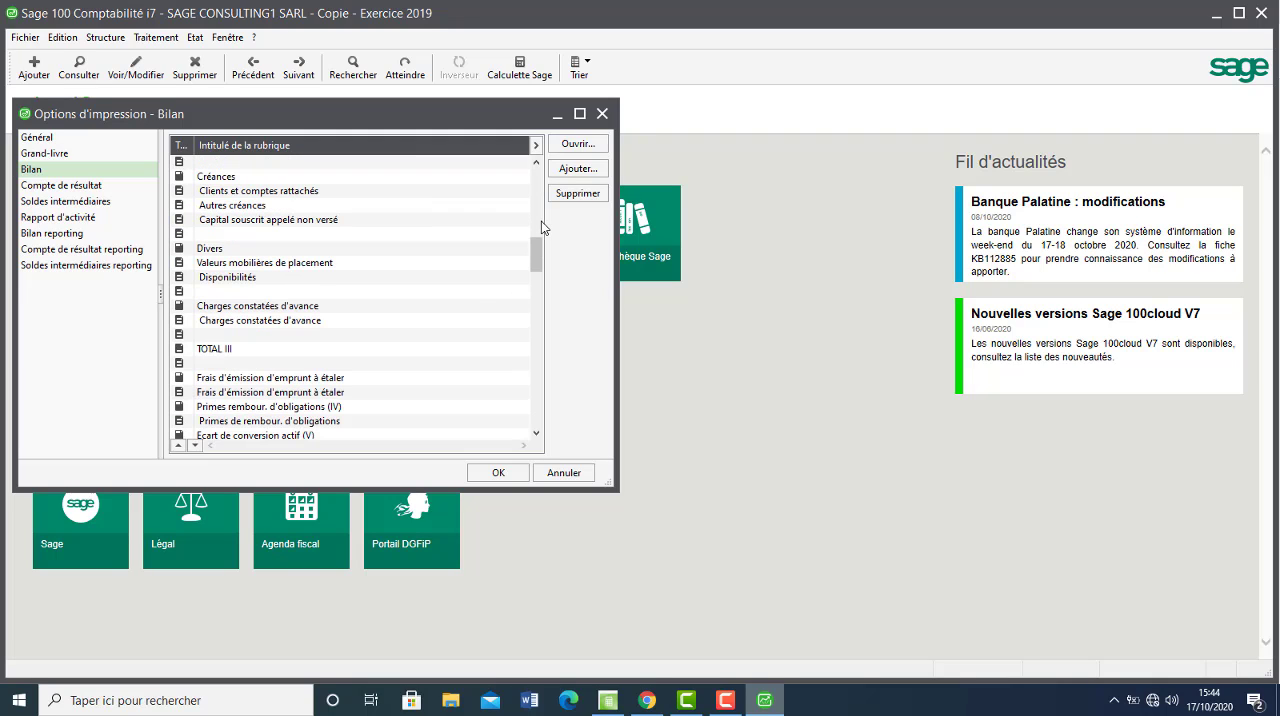
{"action": "left_click", "coordinate": [541, 228]}
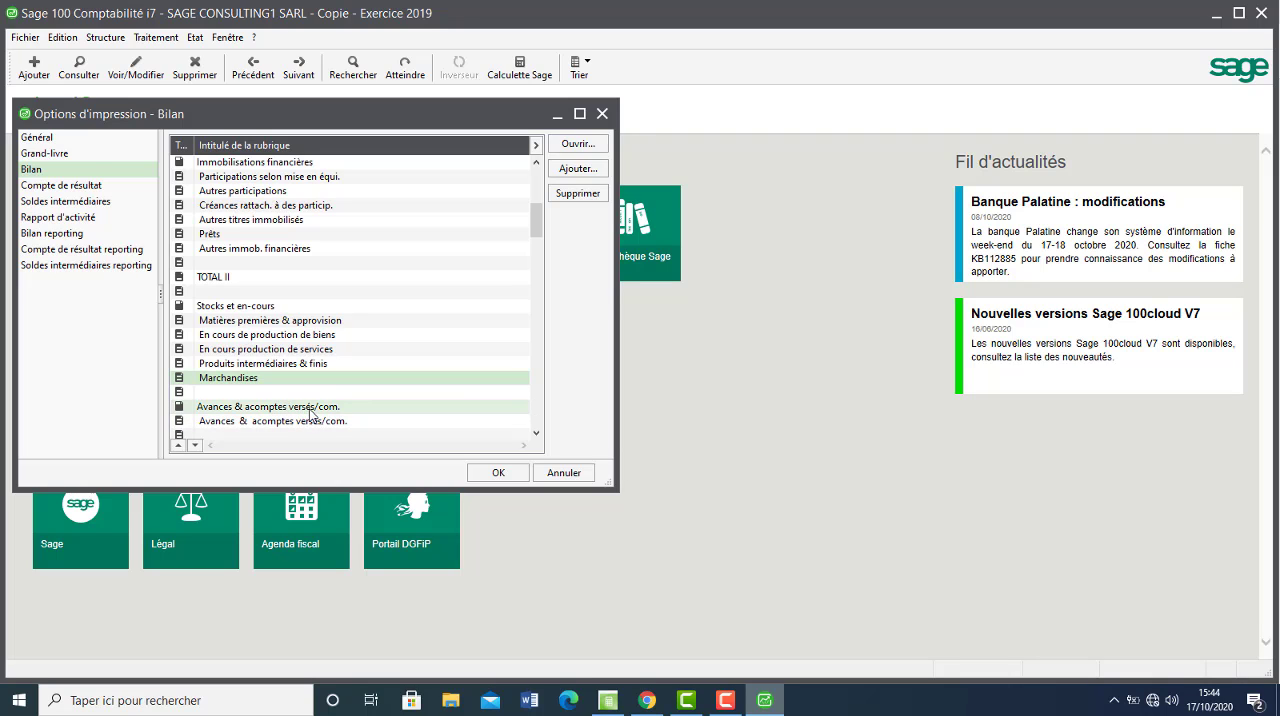
{"action": "left_click", "coordinate": [647, 700]}
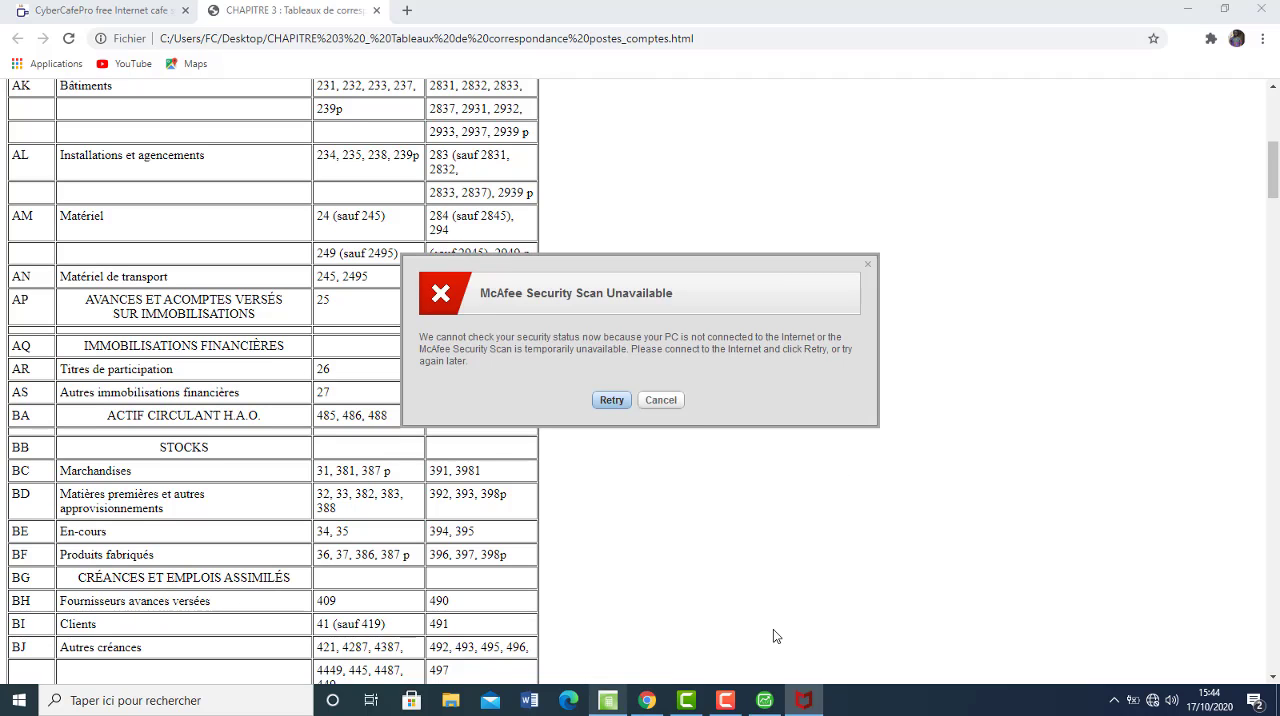
{"action": "left_click", "coordinate": [662, 400]}
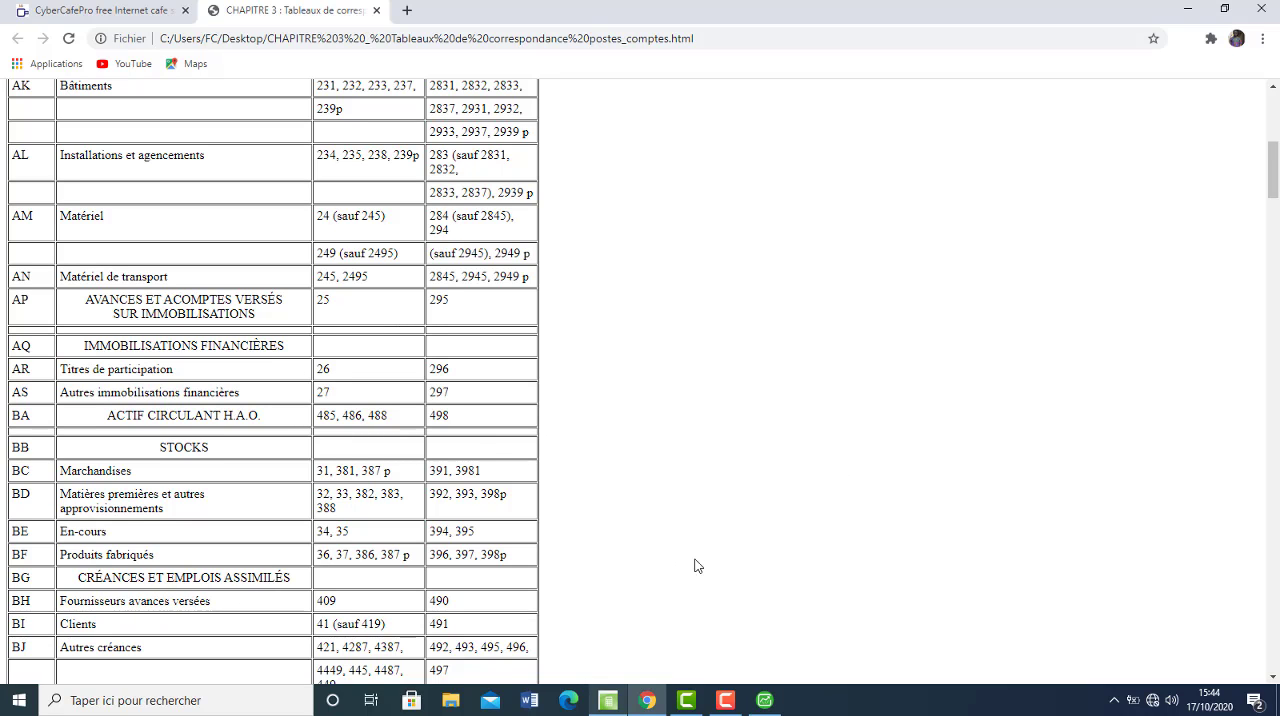
{"action": "scroll", "coordinate": [340, 578], "scroll_direction": "down", "scroll_amount": 2}
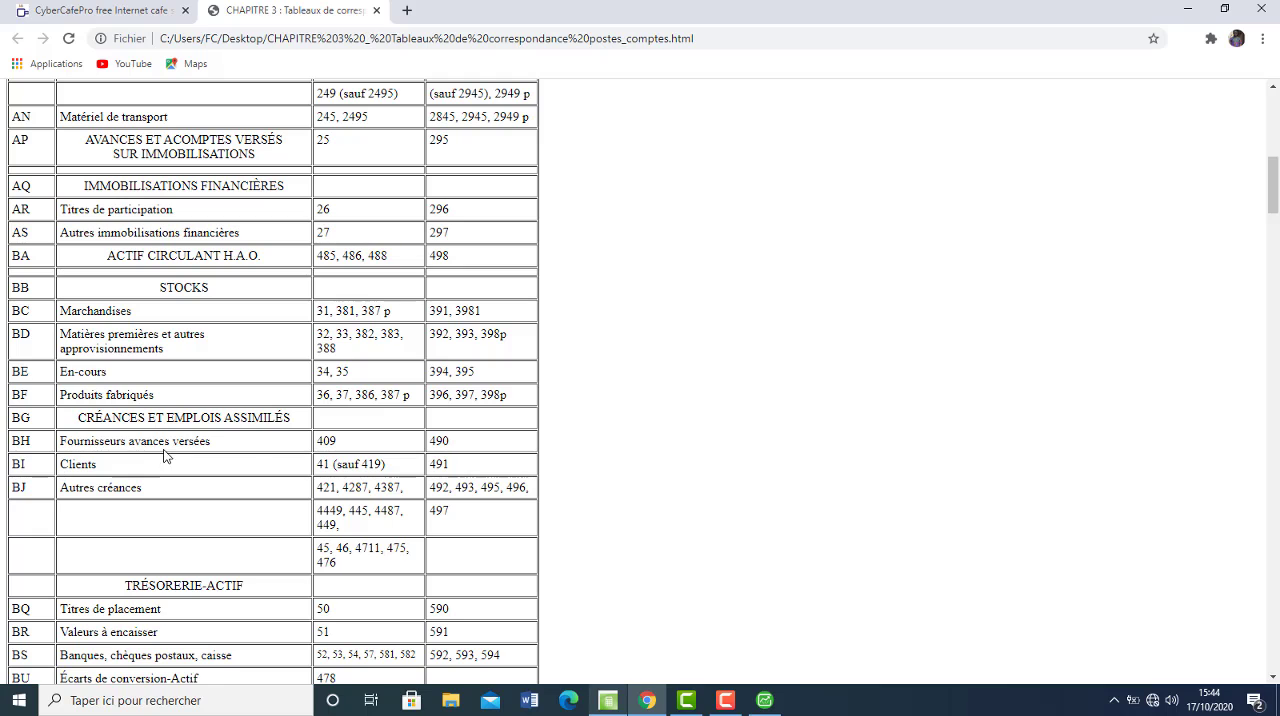
Switch back to Sage, open the Avances & acomptes versés/com. rubric, and replace account root 4090 with 409.
{"action": "left_click", "coordinate": [764, 700]}
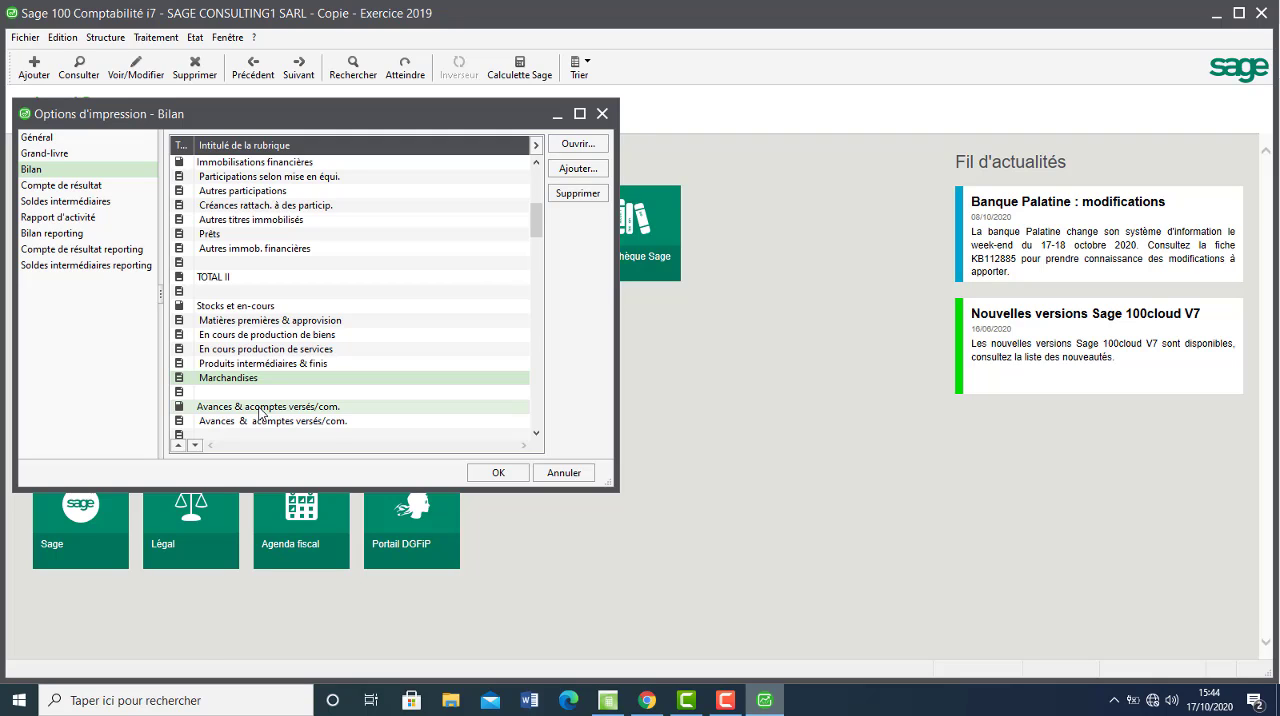
{"action": "double_click", "coordinate": [263, 421]}
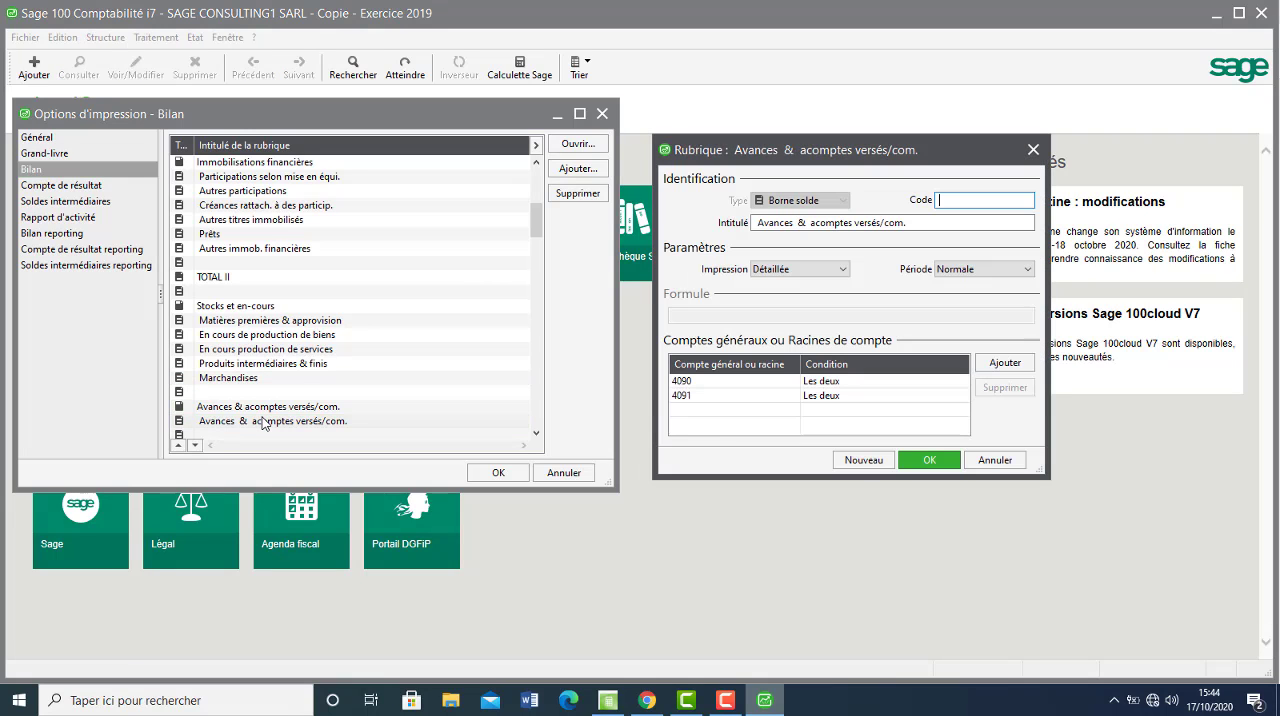
{"action": "left_click", "coordinate": [718, 386]}
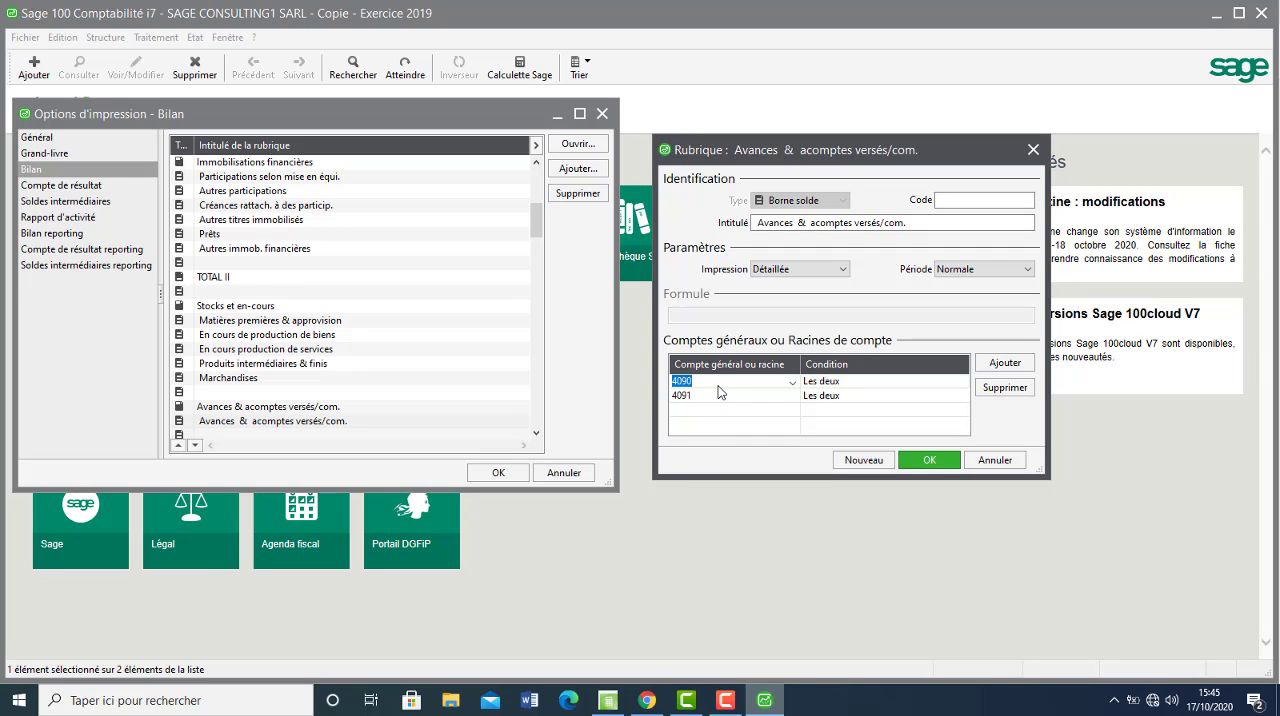
{"action": "type", "text": "409"}
Delete account root 4091 from the Avances & acomptes versés/com. rubric and validate the rubric.
{"action": "left_click", "coordinate": [745, 396]}
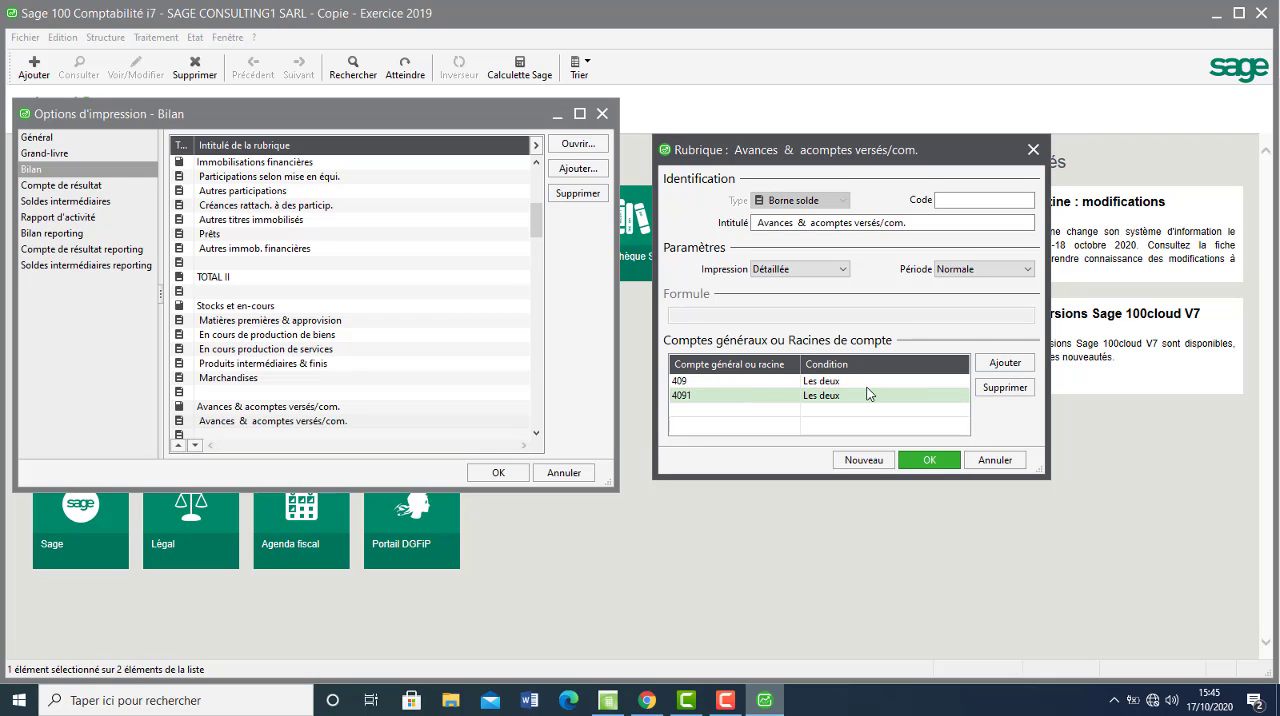
{"action": "left_click", "coordinate": [1004, 387]}
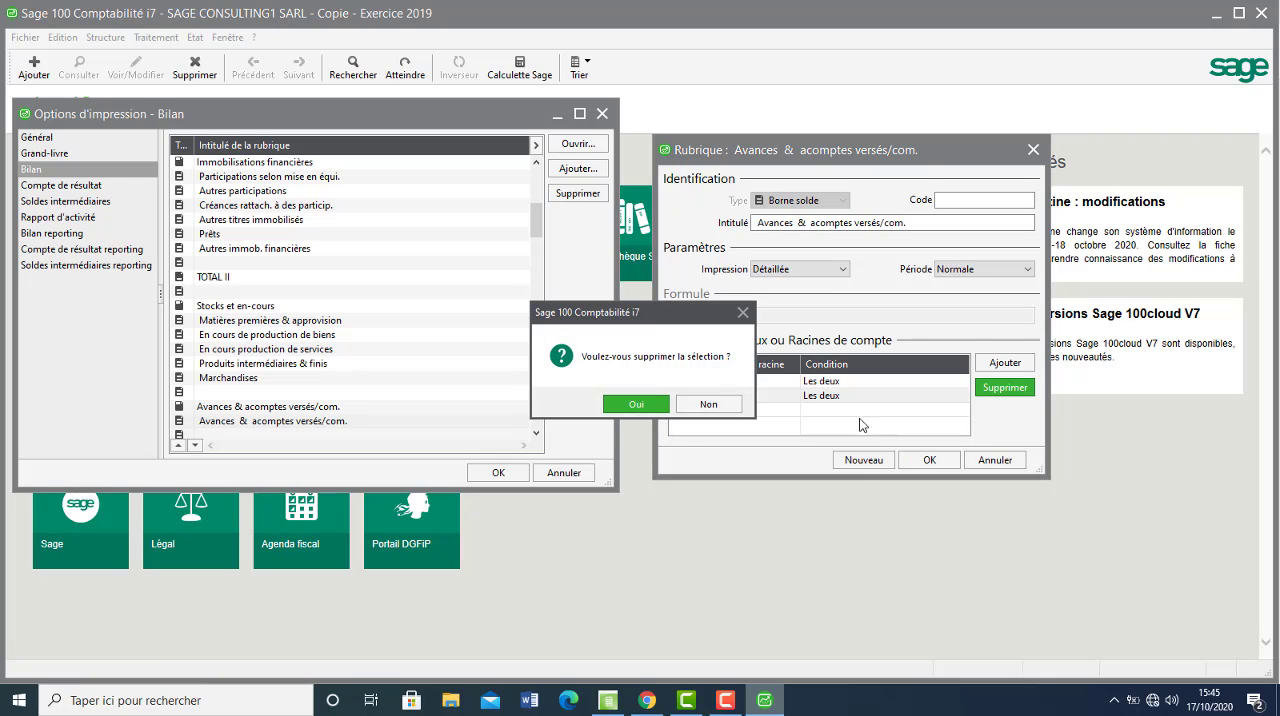
{"action": "left_click", "coordinate": [637, 405]}
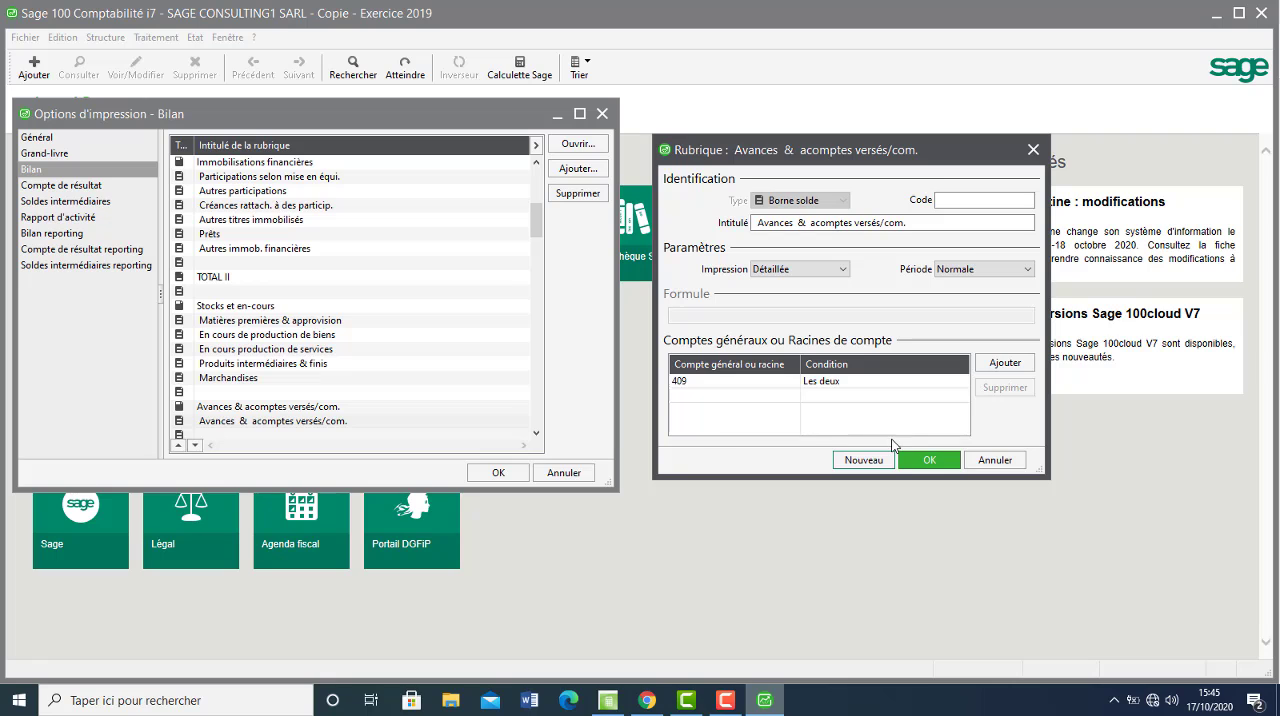
{"action": "left_click", "coordinate": [929, 460]}
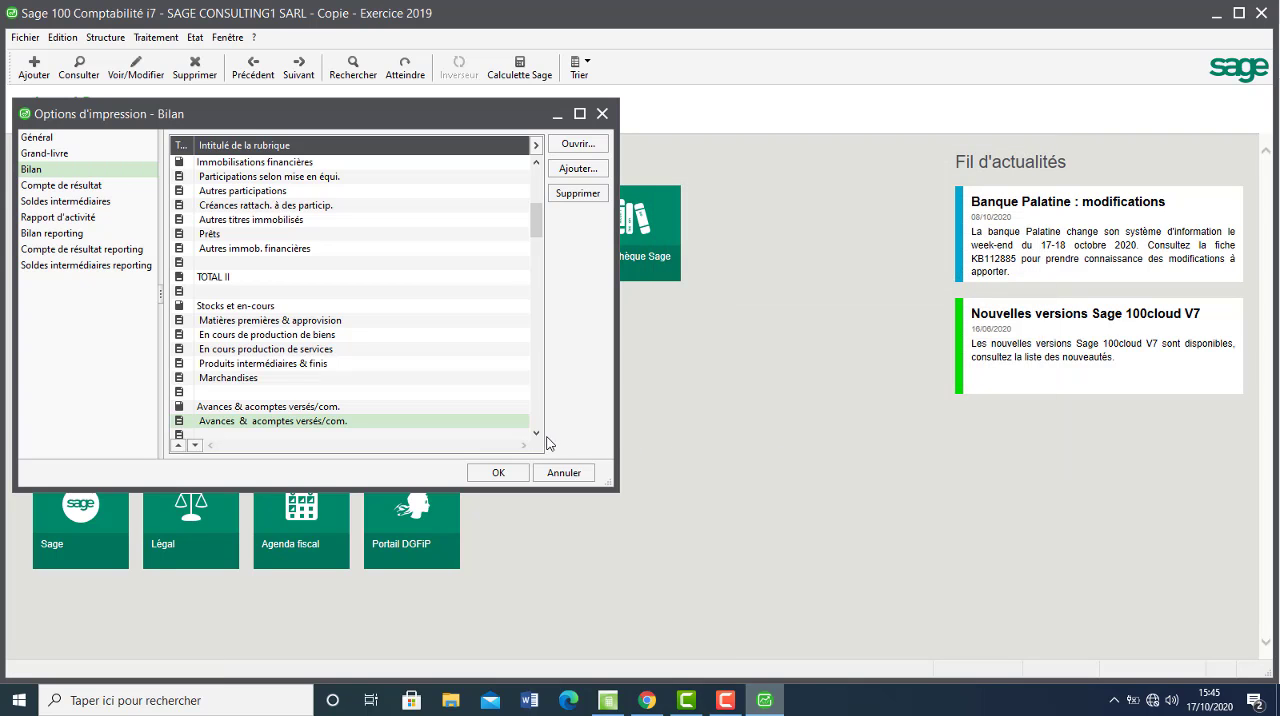
Review the account roots of the Clients et comptes rattachés and Autres créances rubrics, validating each without edits.
{"action": "scroll", "coordinate": [540, 438], "scroll_direction": "down", "scroll_amount": 2}
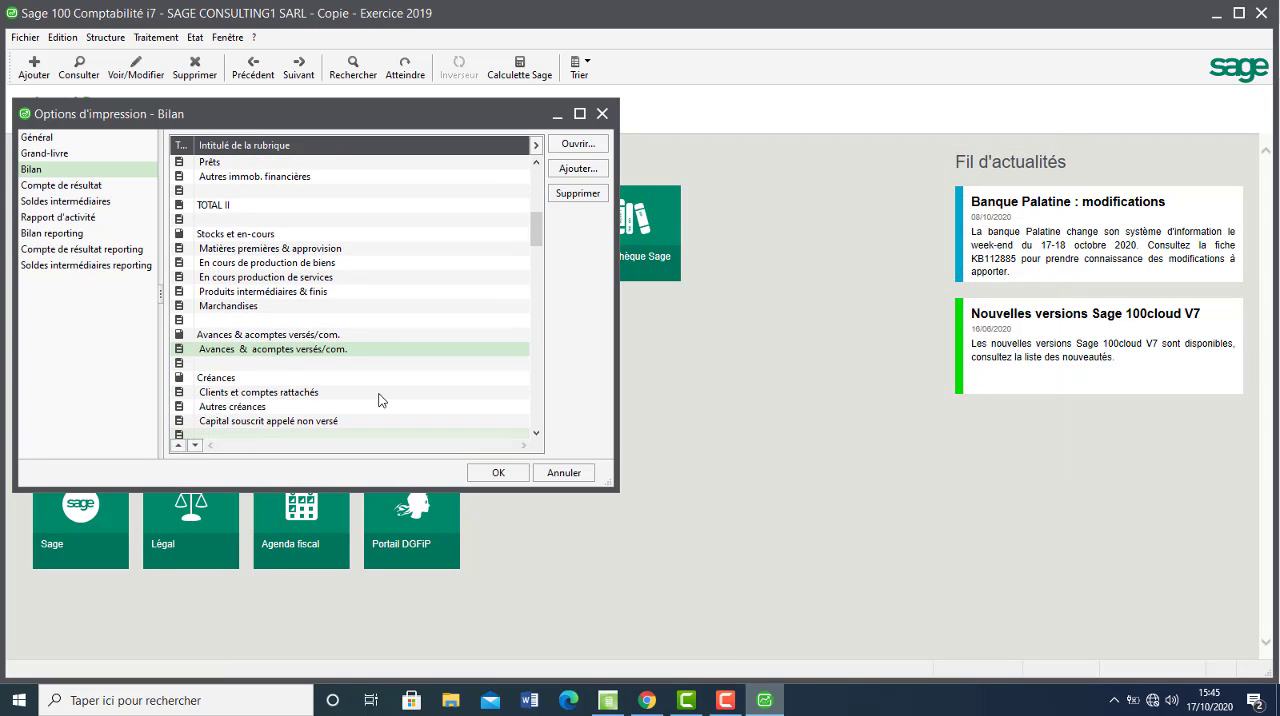
{"action": "double_click", "coordinate": [347, 394]}
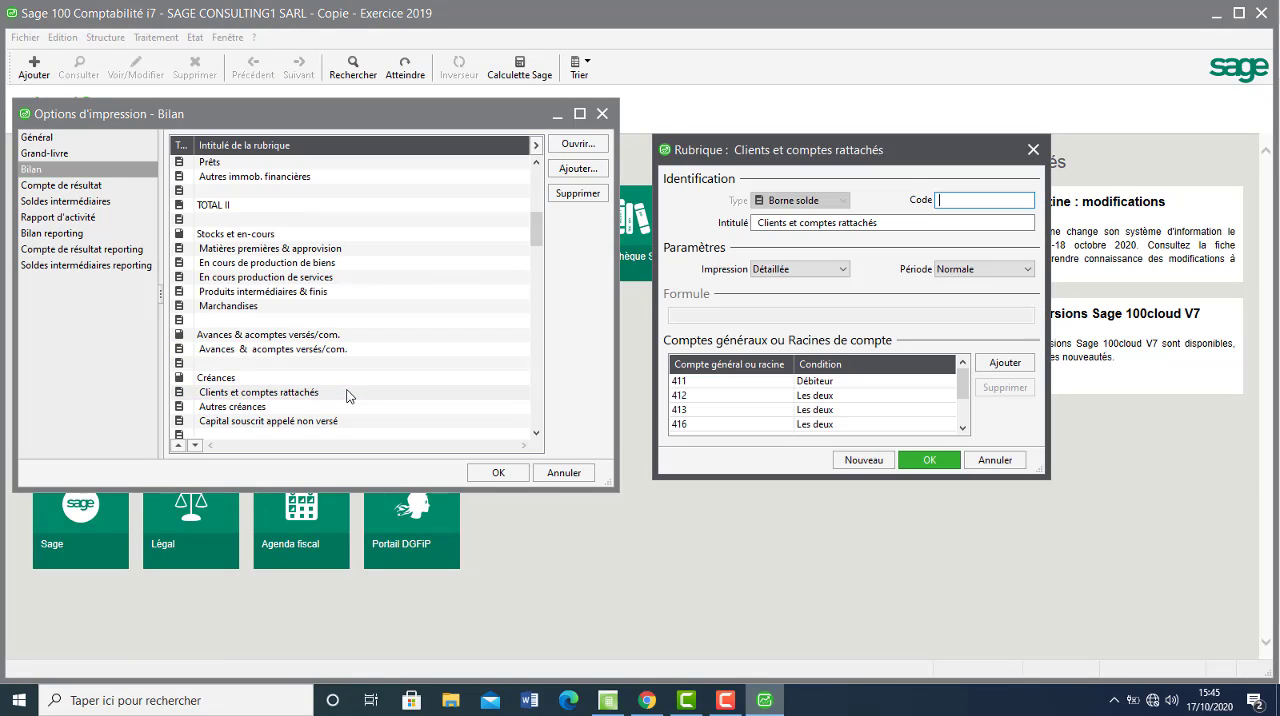
{"action": "left_click", "coordinate": [931, 460]}
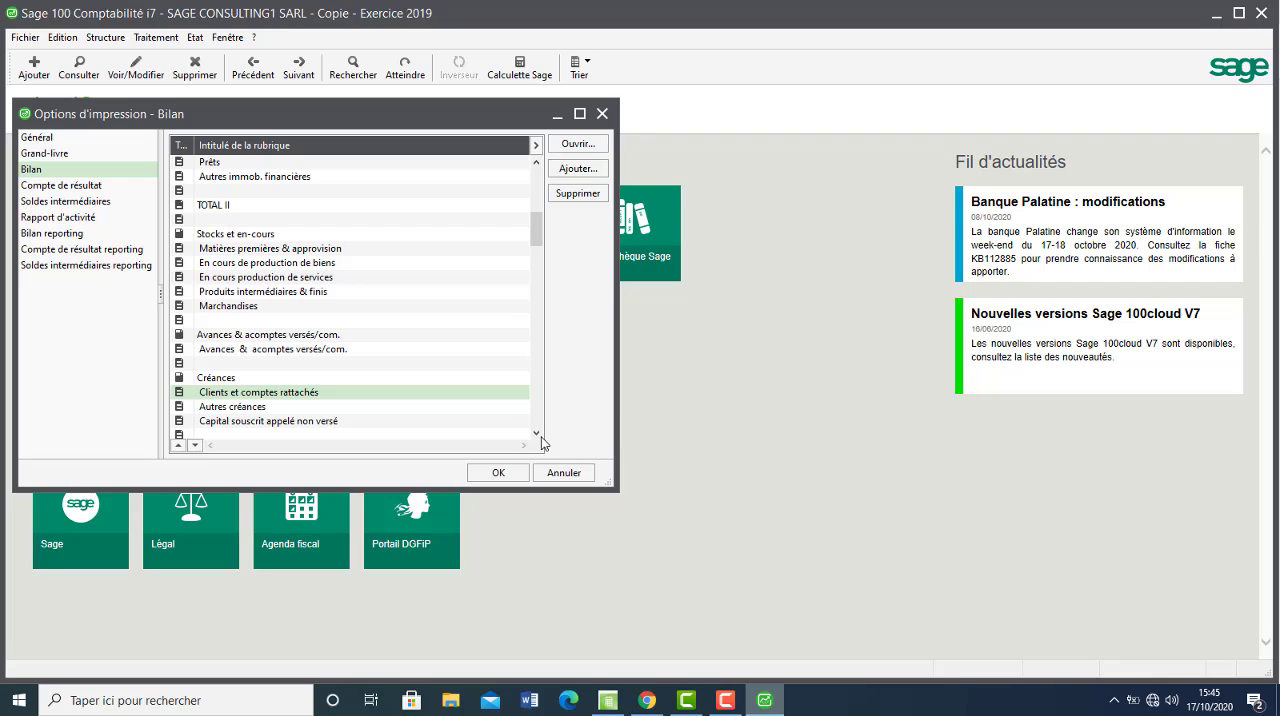
{"action": "double_click", "coordinate": [537, 436]}
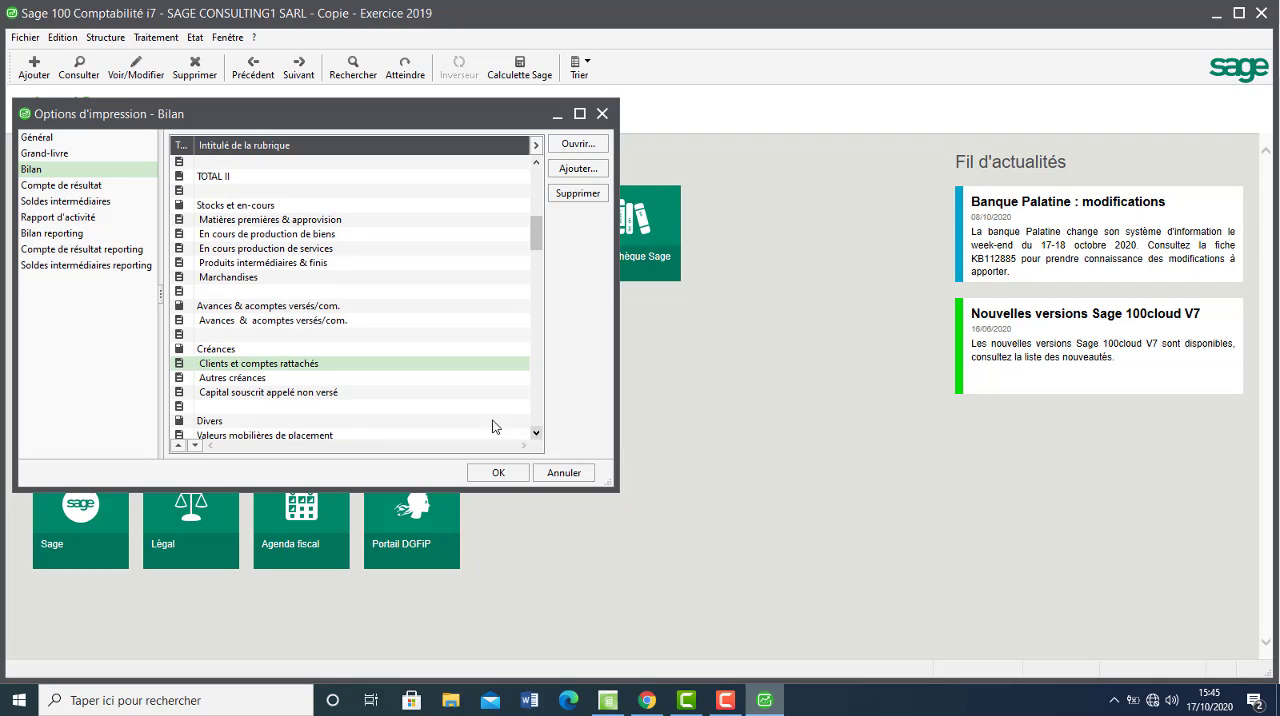
{"action": "double_click", "coordinate": [409, 378]}
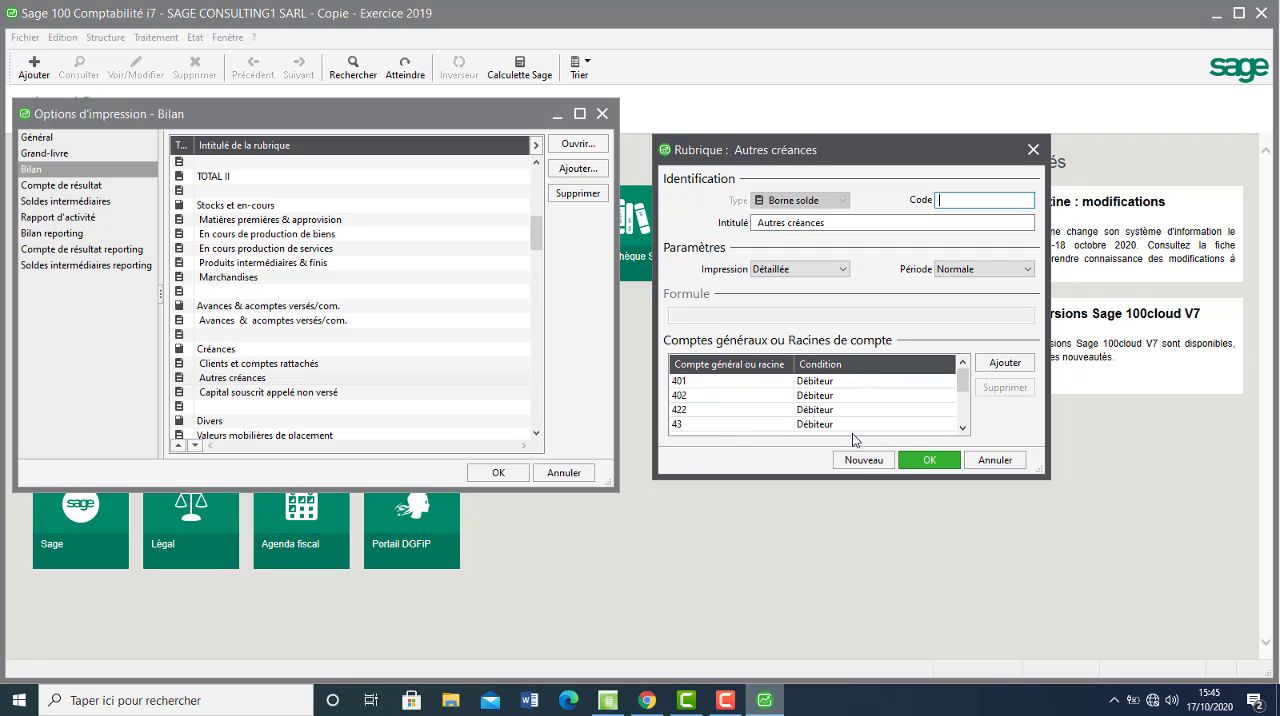
{"action": "left_click", "coordinate": [964, 429]}
{"action": "left_click", "coordinate": [964, 429]}
{"action": "left_click", "coordinate": [964, 429]}
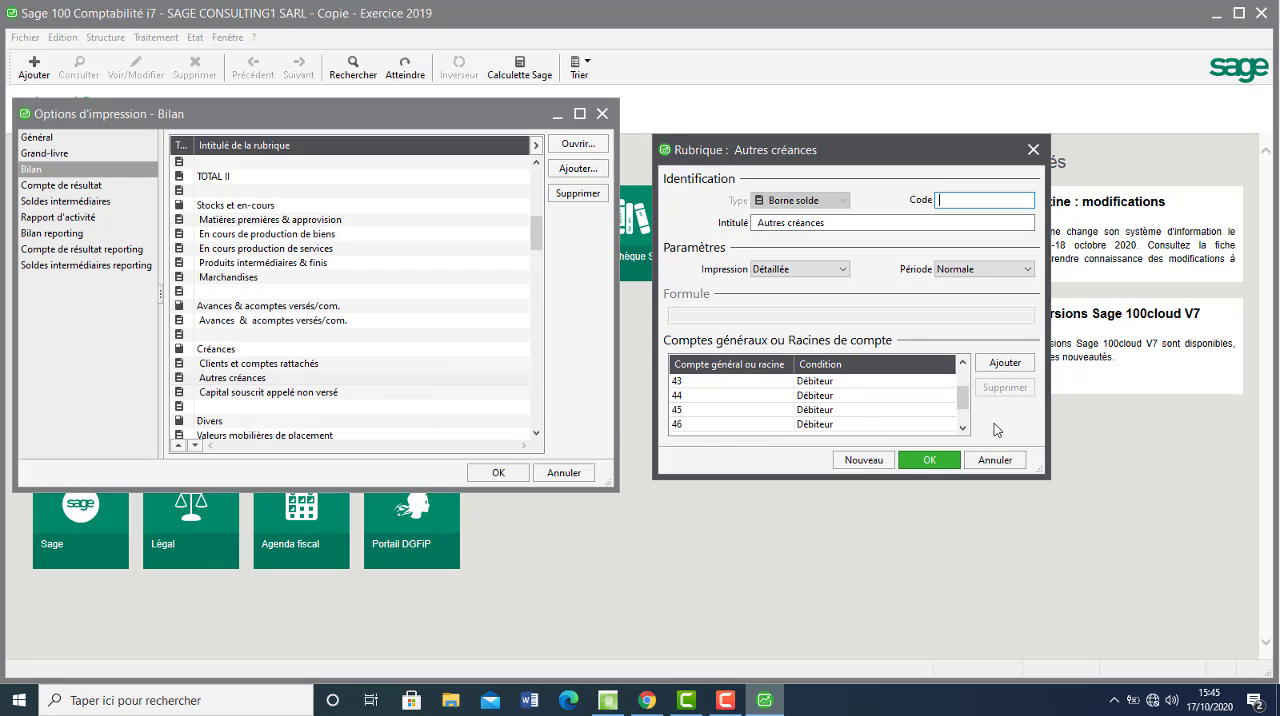
{"action": "left_click", "coordinate": [929, 461]}
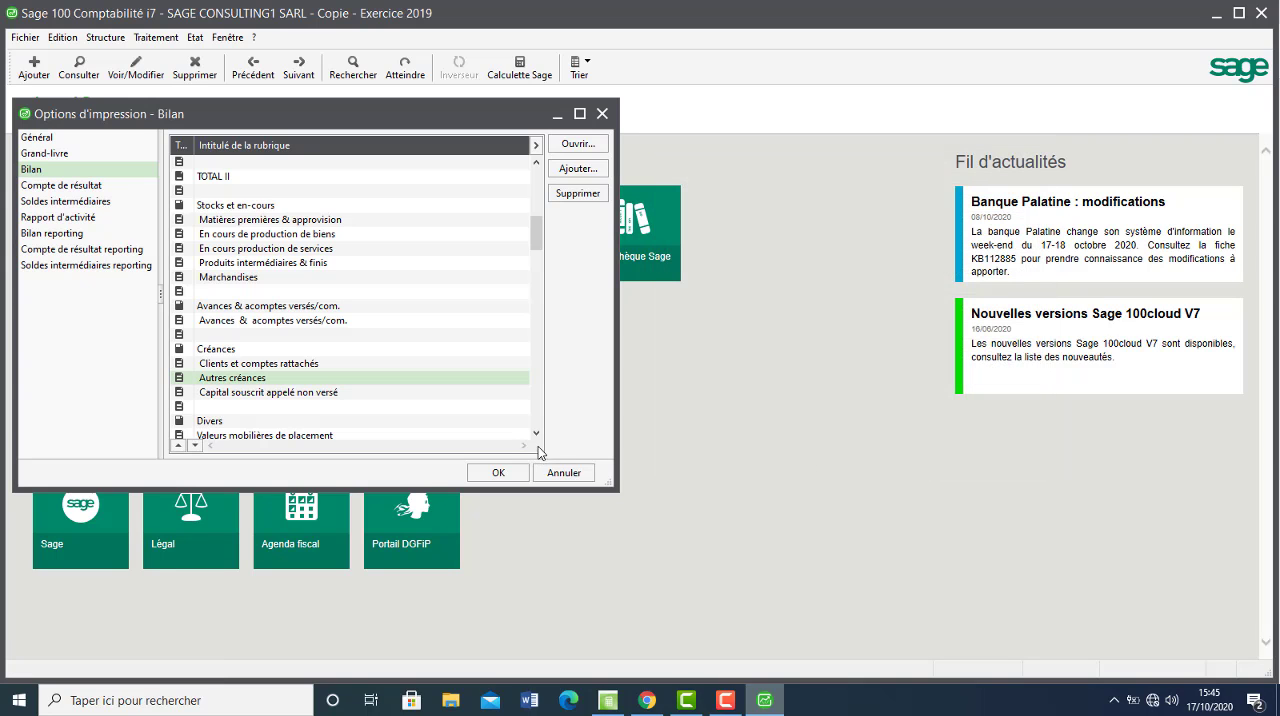
Review the full list of account roots in the Disponibilités rubric and close it without edits.
{"action": "scroll", "coordinate": [490, 435], "scroll_direction": "down", "scroll_amount": 1}
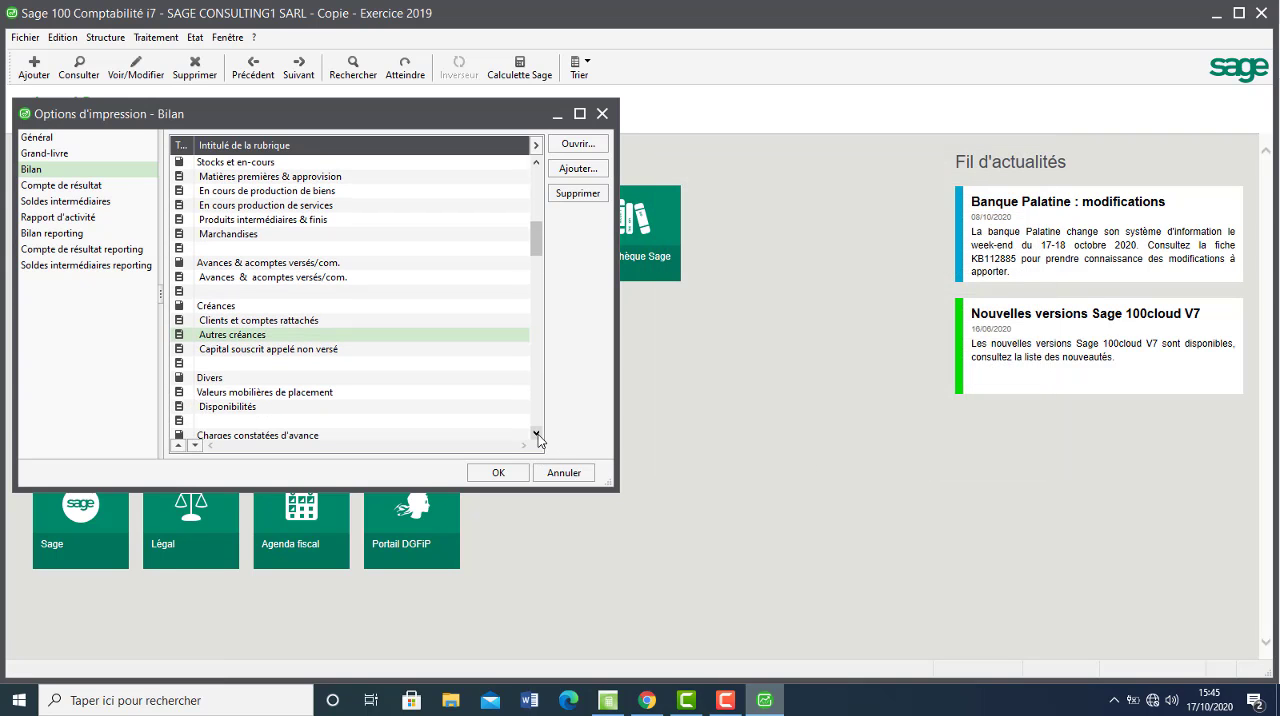
{"action": "double_click", "coordinate": [381, 409]}
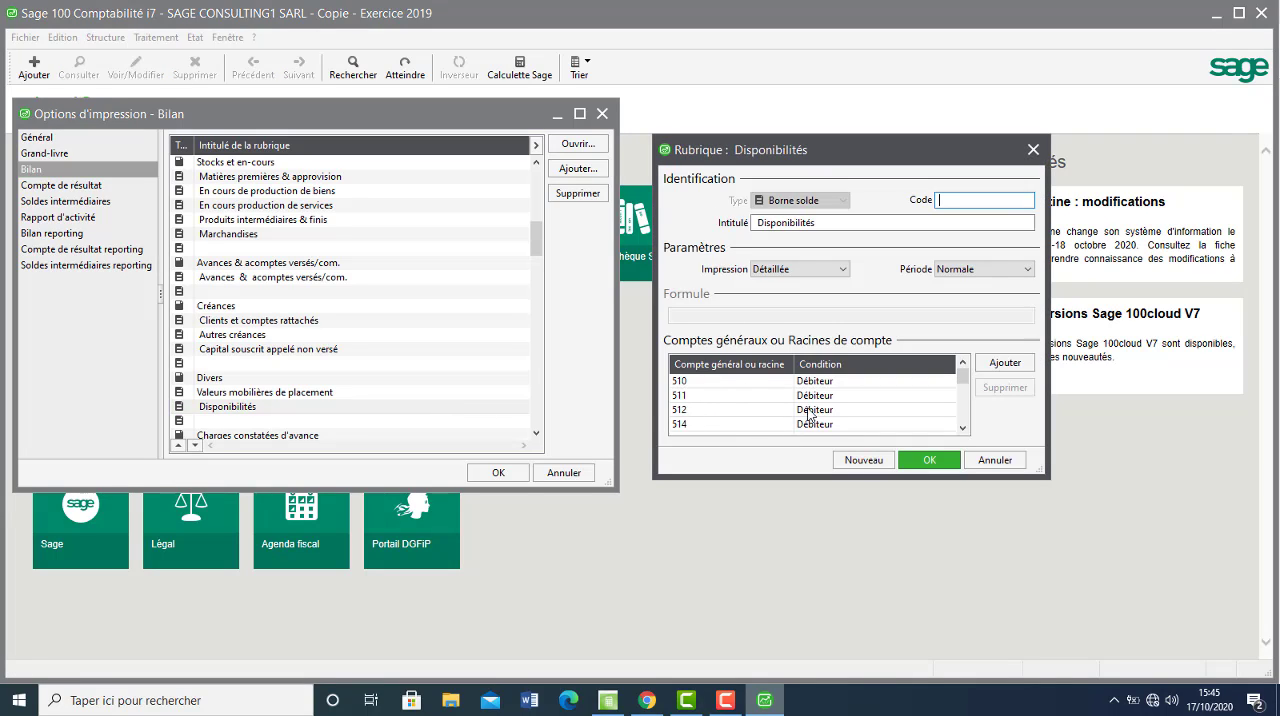
{"action": "scroll", "coordinate": [962, 425], "scroll_direction": "down", "scroll_amount": 3}
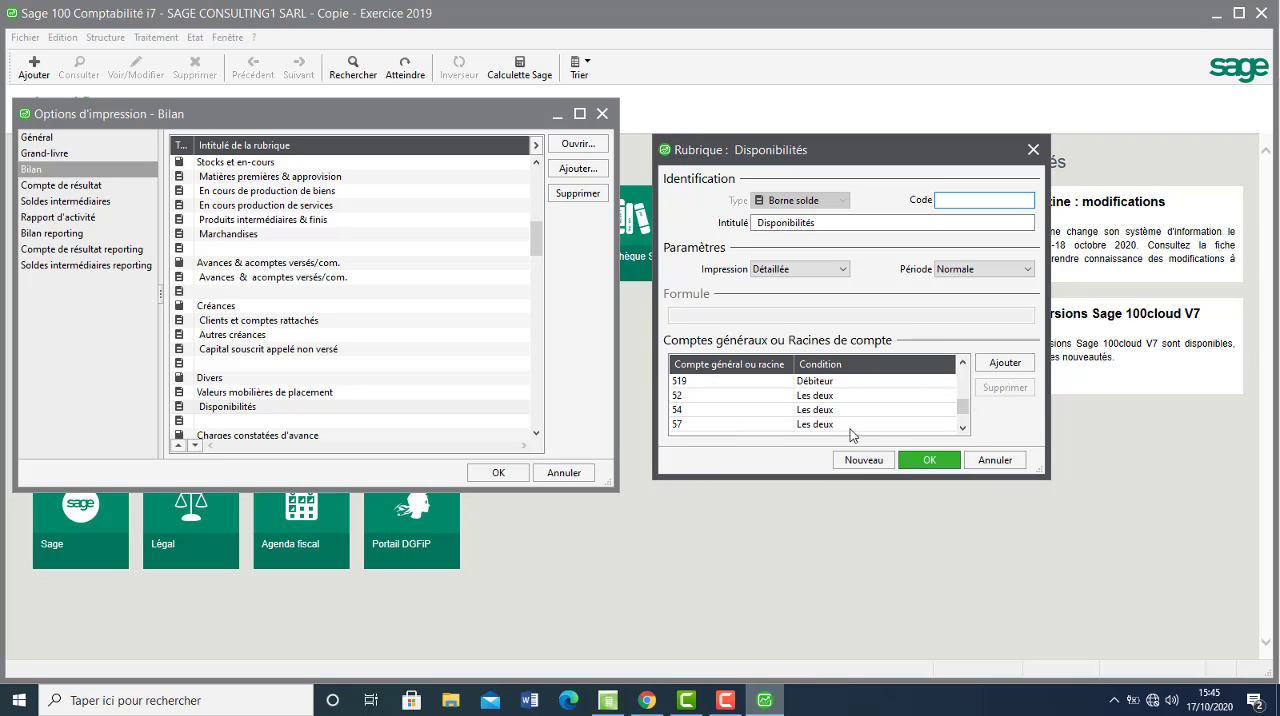
{"action": "left_click", "coordinate": [928, 461]}
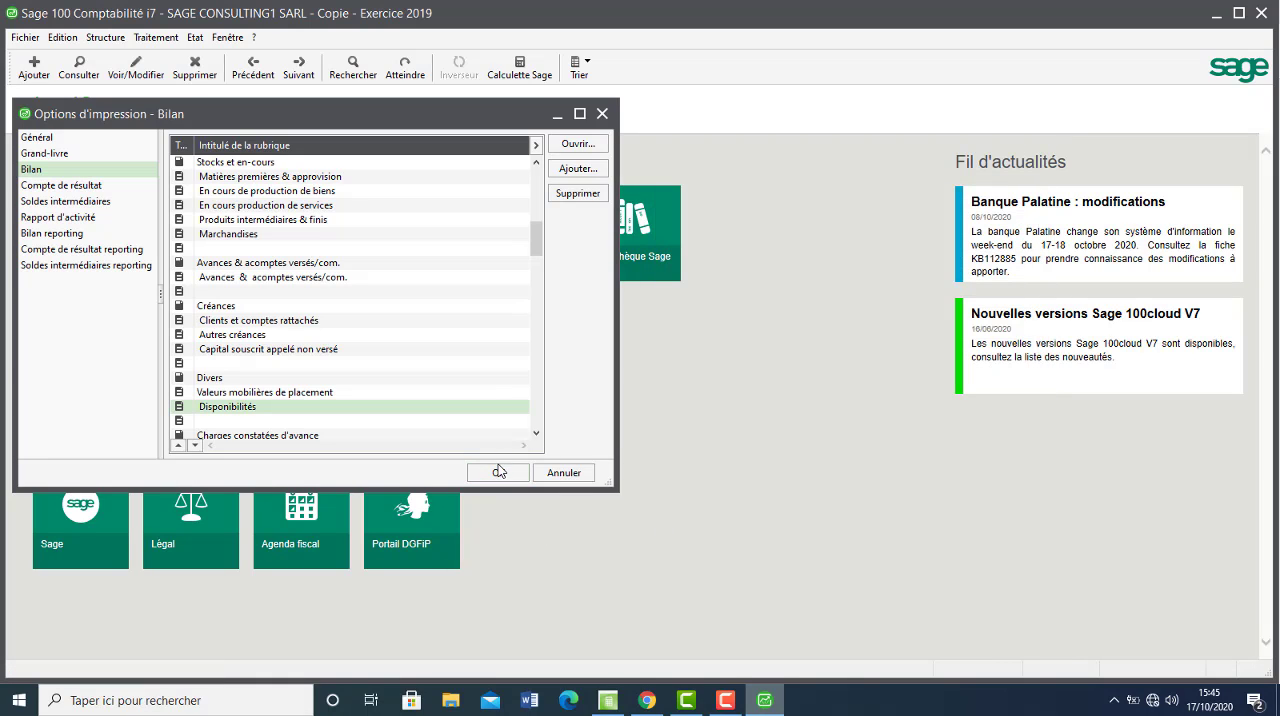
Look through the remaining asset and liability rubrics down to TOTAL GENERAL (I à V), and validate the Bilan print options.
{"action": "left_click", "coordinate": [538, 391]}
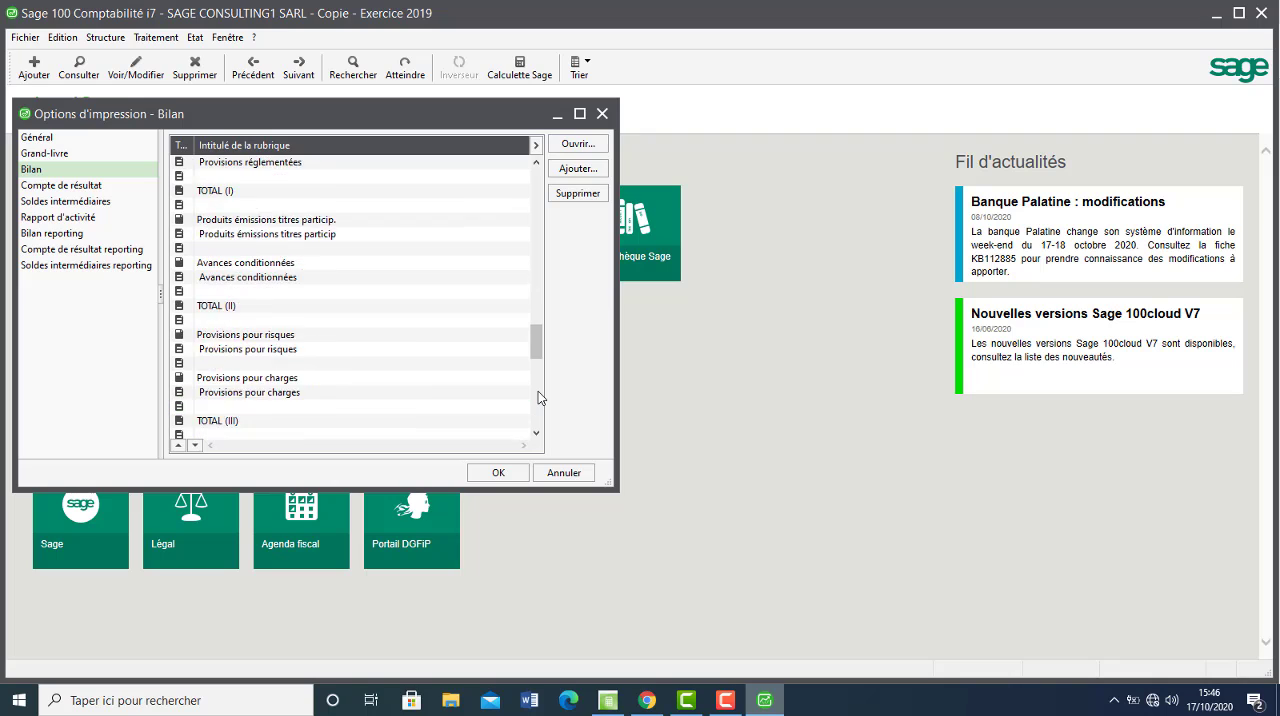
{"action": "left_click", "coordinate": [539, 231]}
{"action": "left_click", "coordinate": [539, 231]}
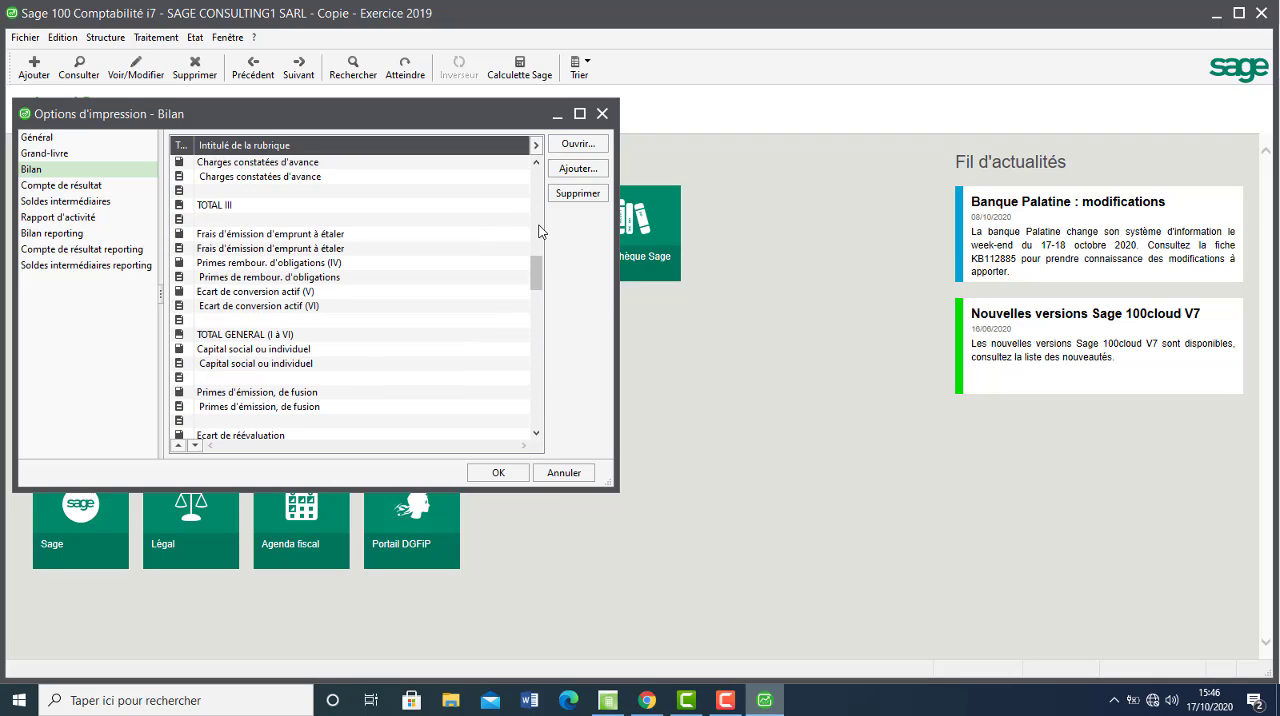
{"action": "left_click", "coordinate": [539, 231]}
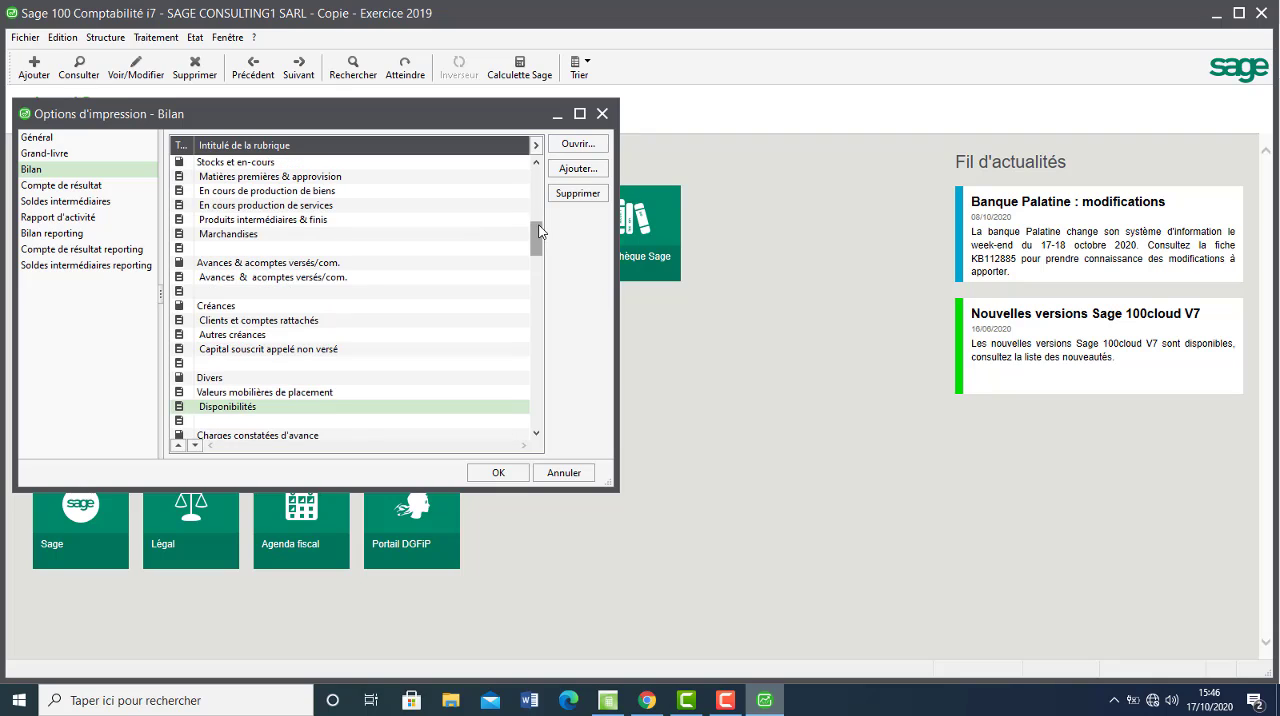
{"action": "left_click", "coordinate": [538, 414]}
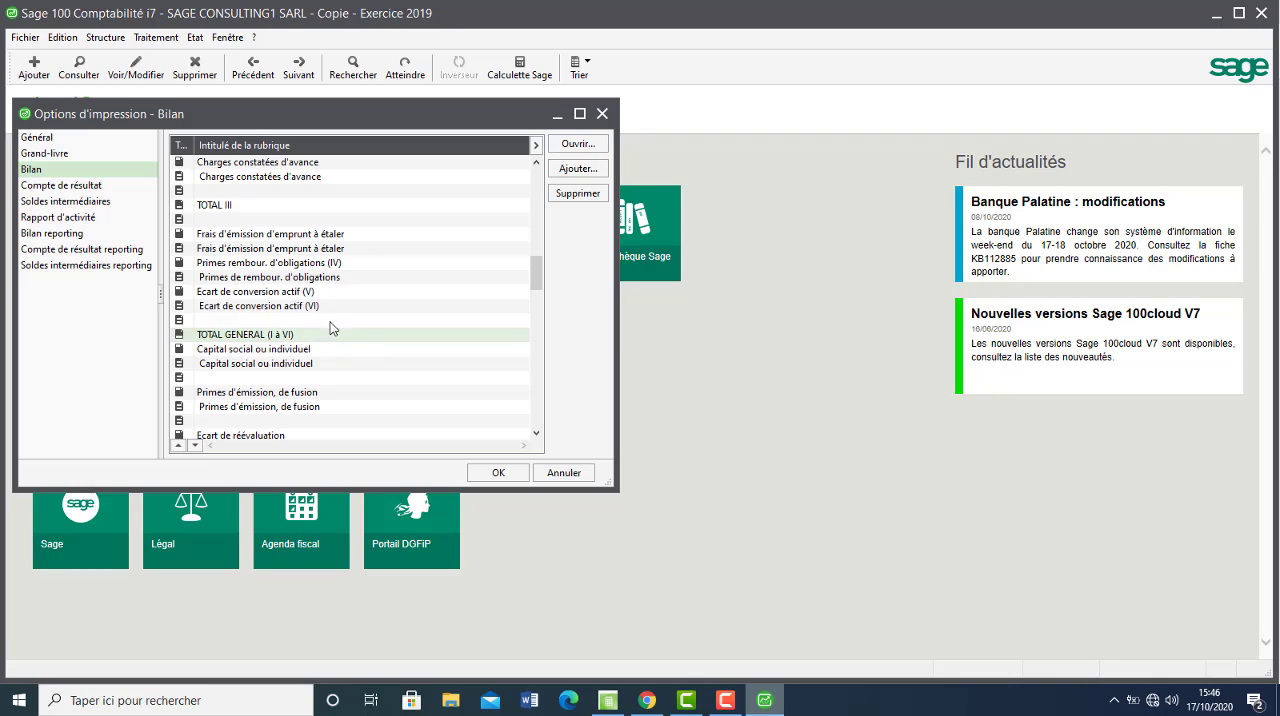
{"action": "left_click", "coordinate": [267, 340]}
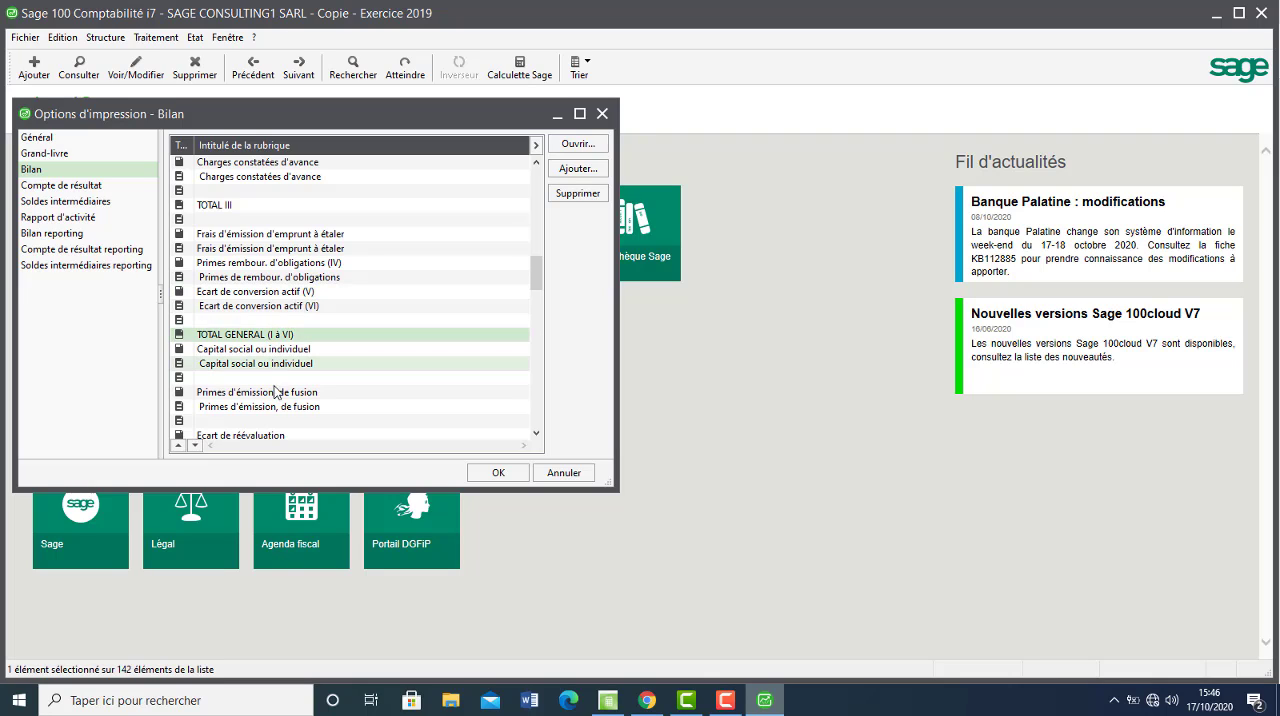
{"action": "left_click", "coordinate": [267, 367]}
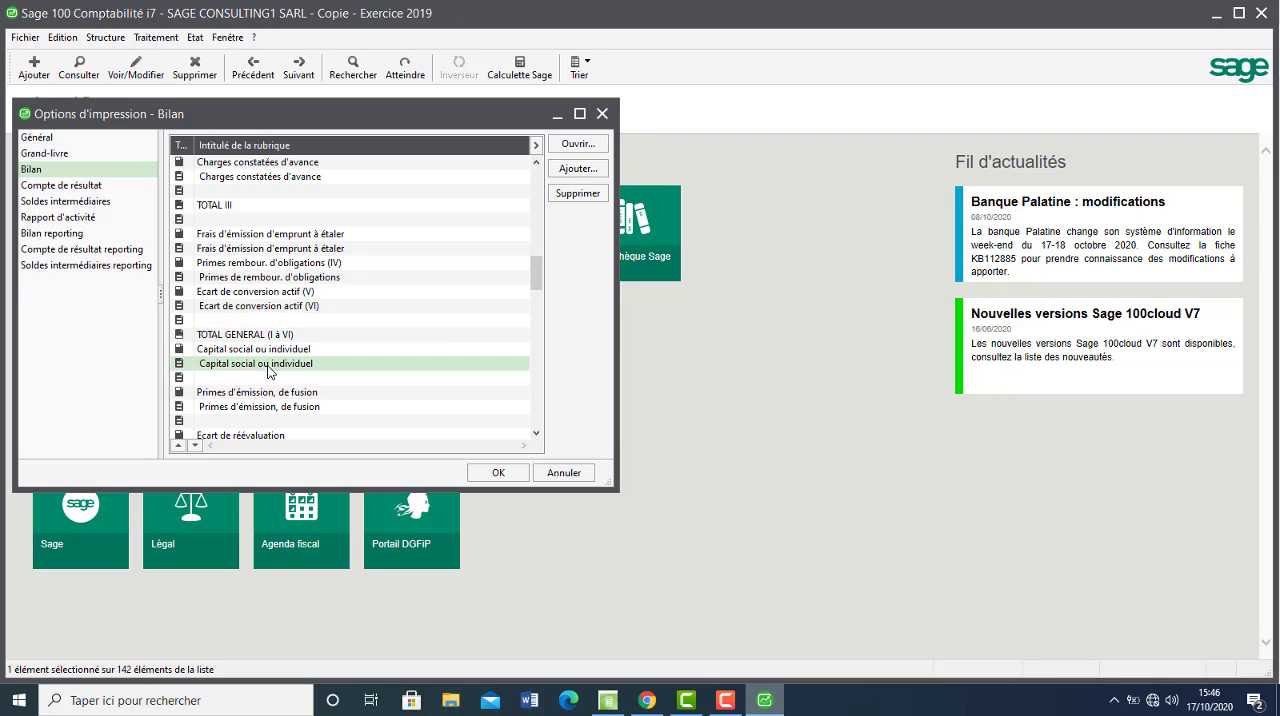
{"action": "left_click_drag", "start_coordinate": [276, 409], "coordinate": [551, 391]}
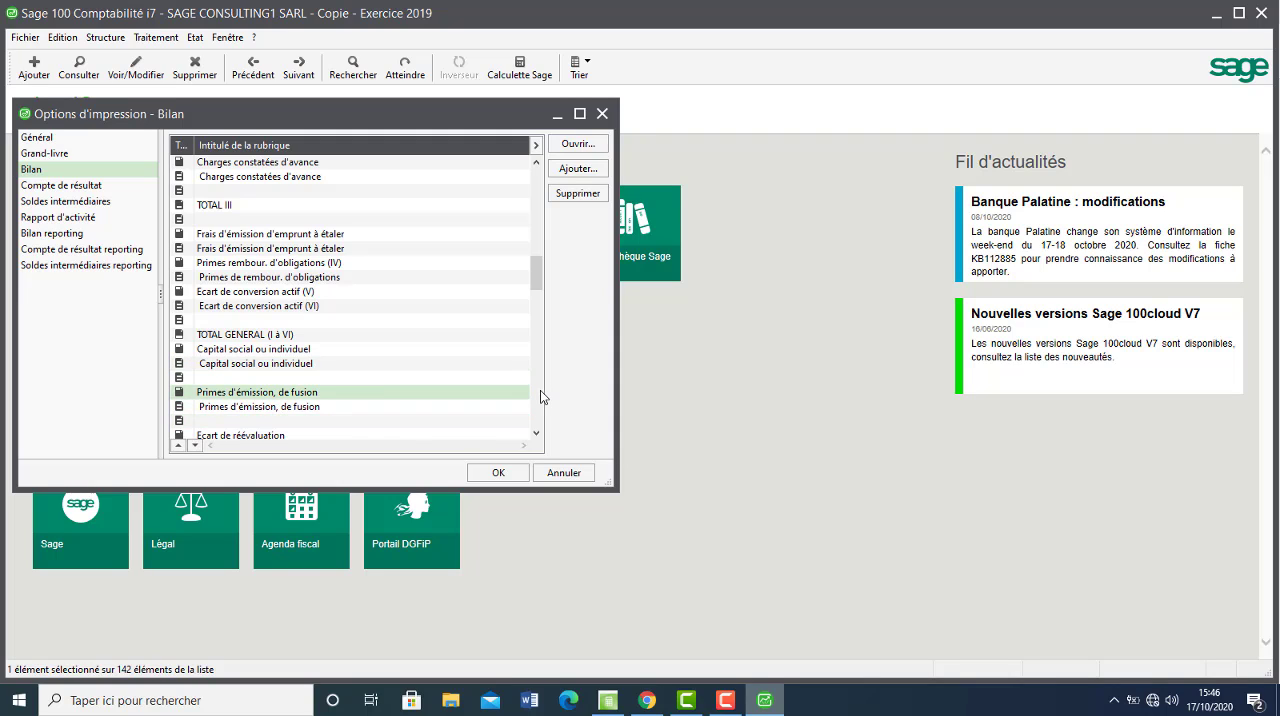
{"action": "scroll", "coordinate": [531, 397], "scroll_direction": "down", "scroll_amount": 6}
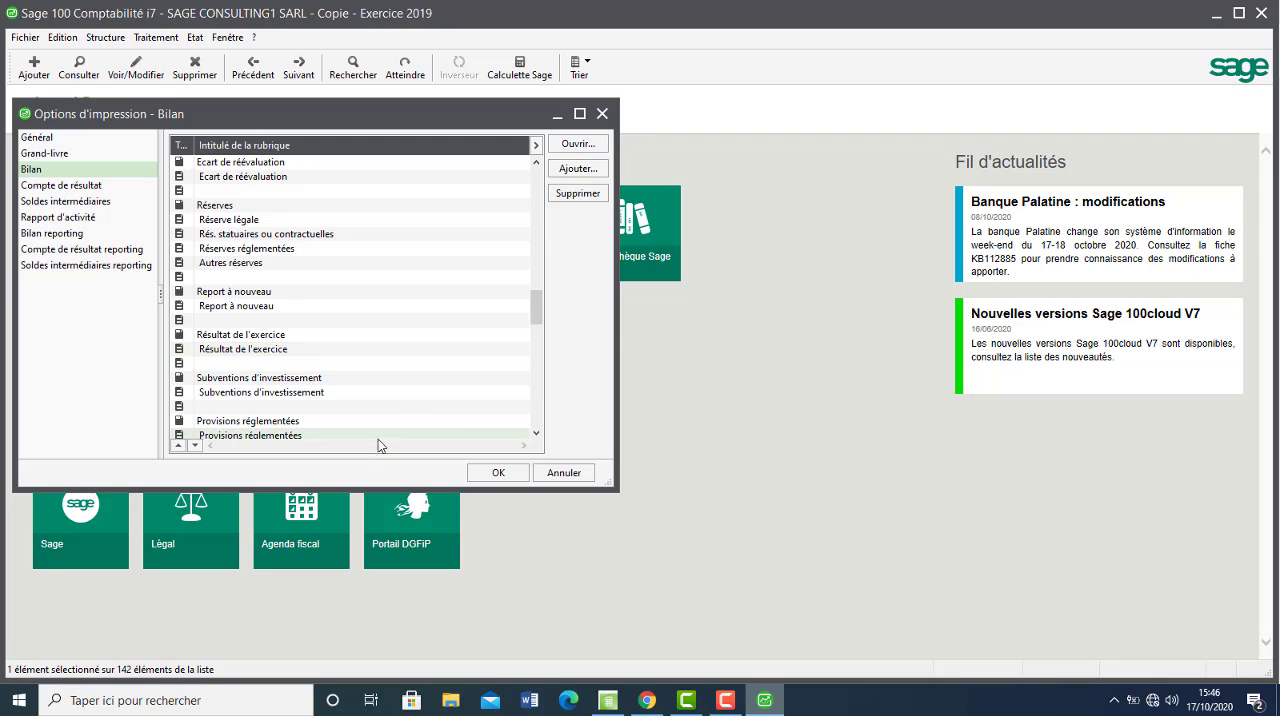
{"action": "scroll", "coordinate": [537, 411], "scroll_direction": "down", "scroll_amount": 10}
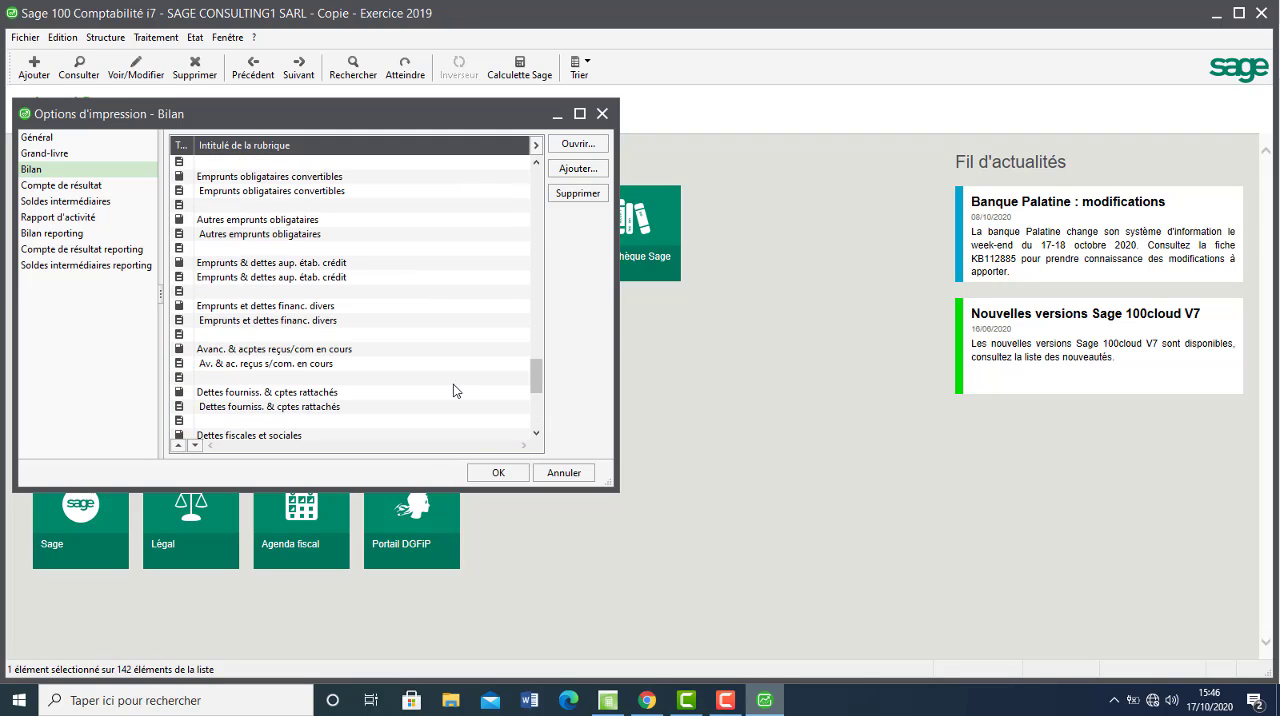
{"action": "left_click", "coordinate": [538, 416]}
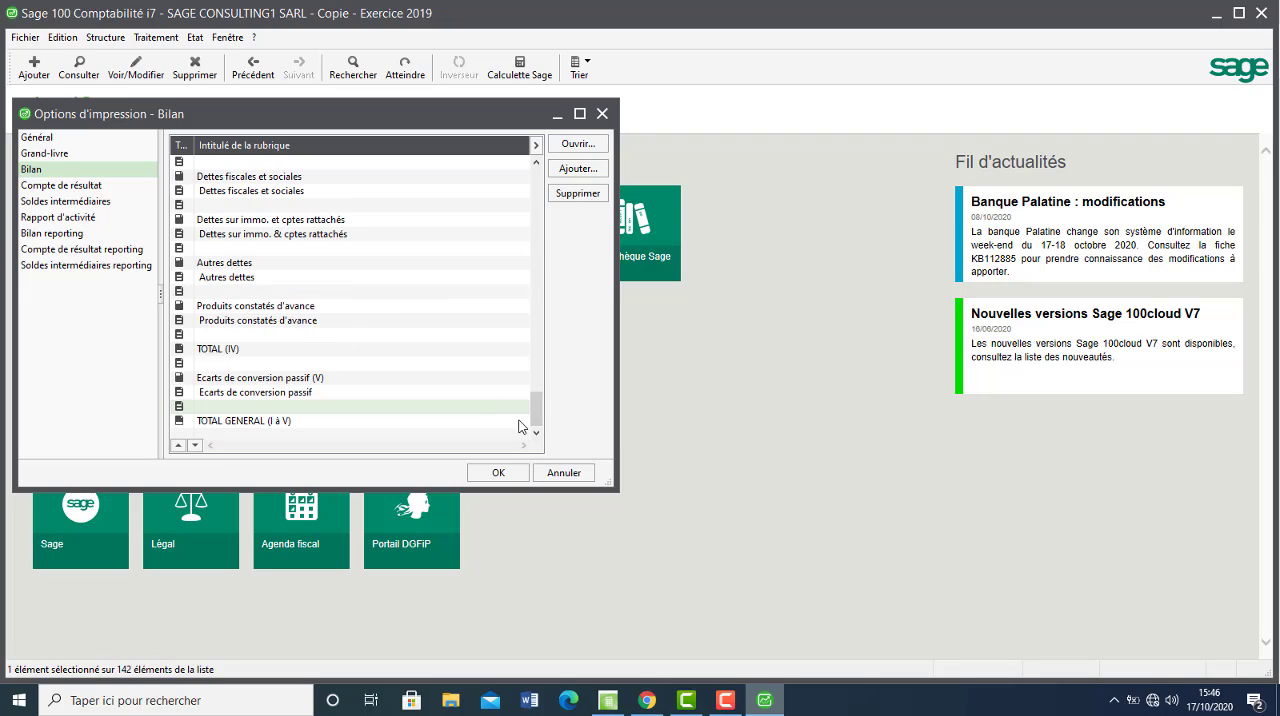
{"action": "left_click", "coordinate": [500, 472]}
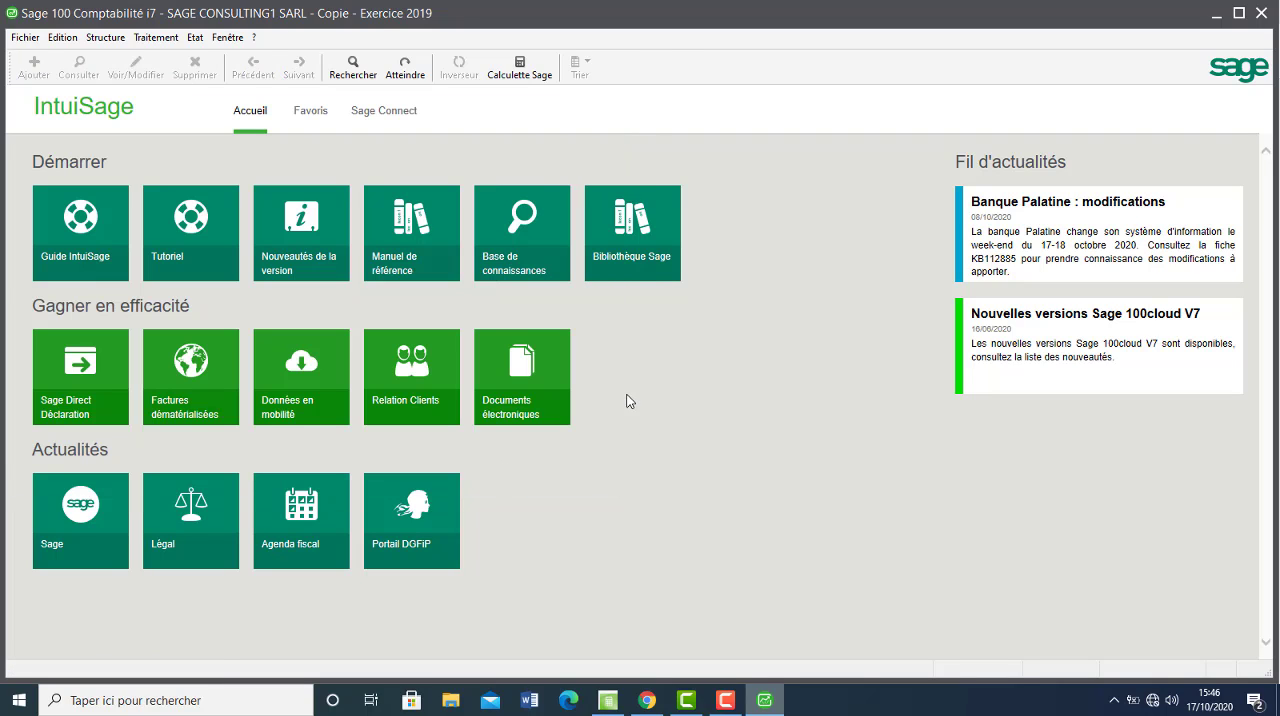
Preview the complete Balance des comptes for 01/01/19 to 31/12/19, examine the account balances, and close the preview.
{"action": "left_click", "coordinate": [195, 37]}
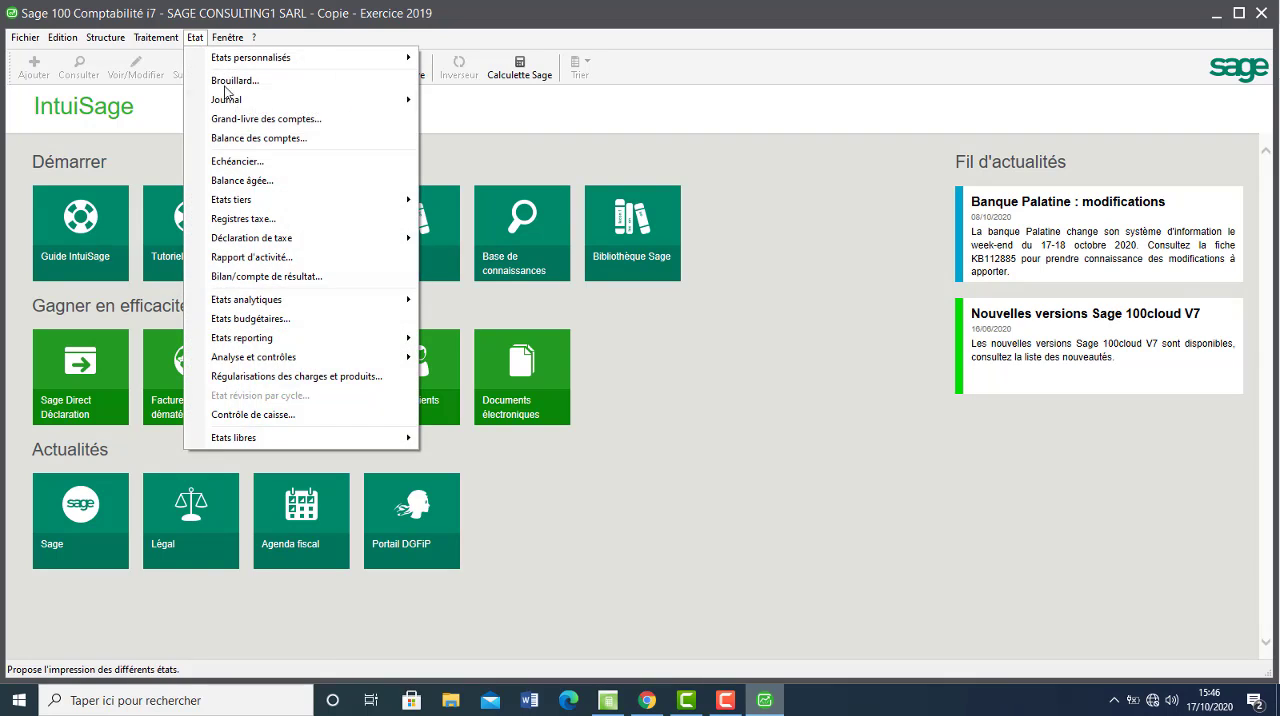
{"action": "left_click", "coordinate": [253, 141]}
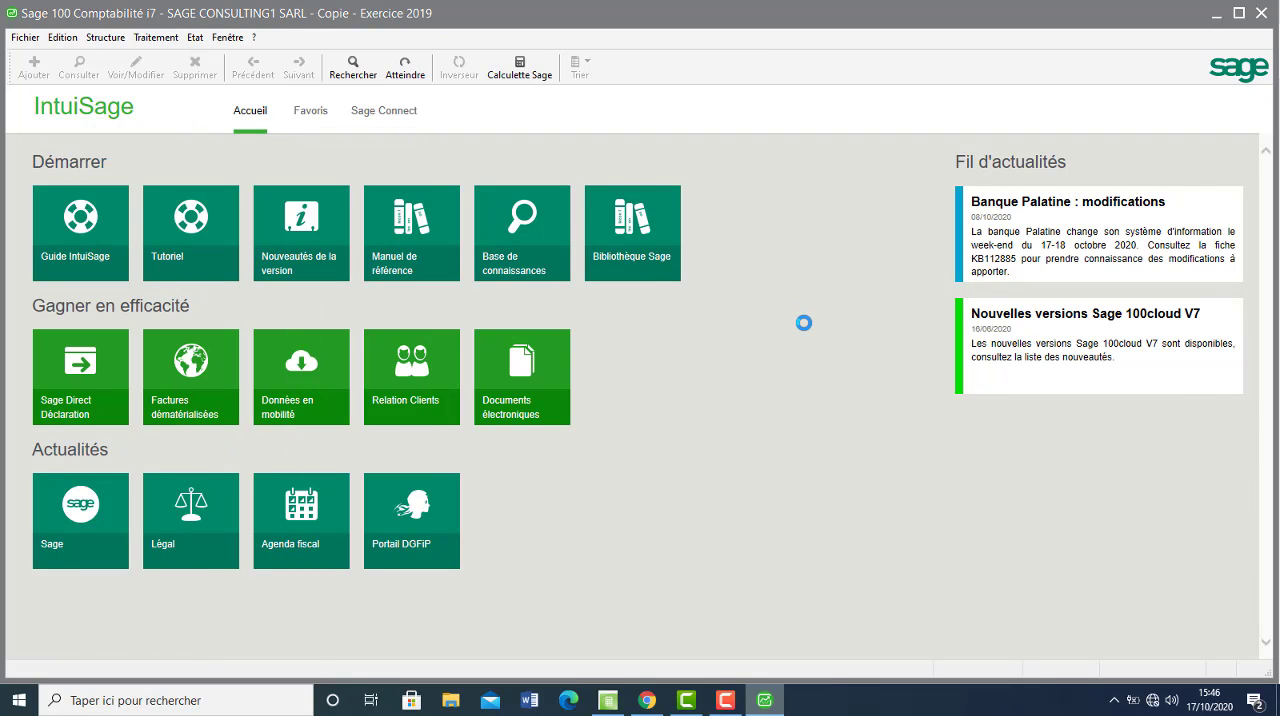
{"action": "left_click", "coordinate": [1068, 428]}
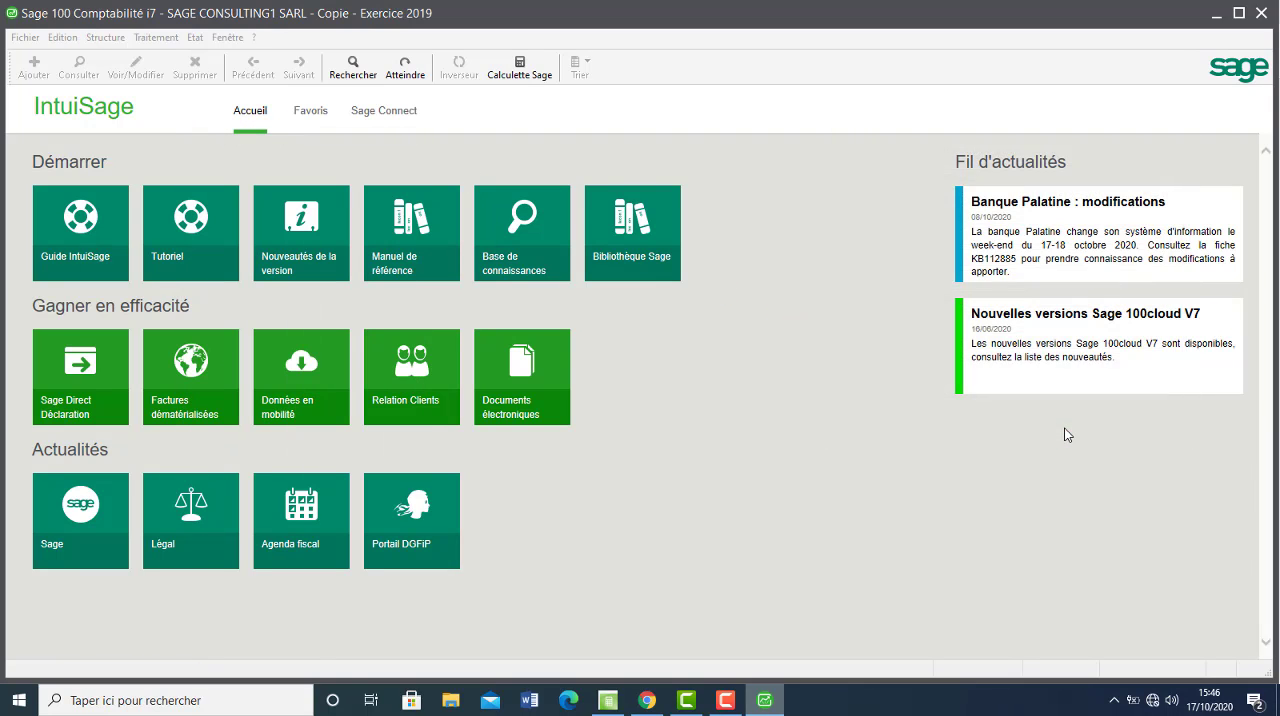
{"action": "left_click", "coordinate": [1140, 404]}
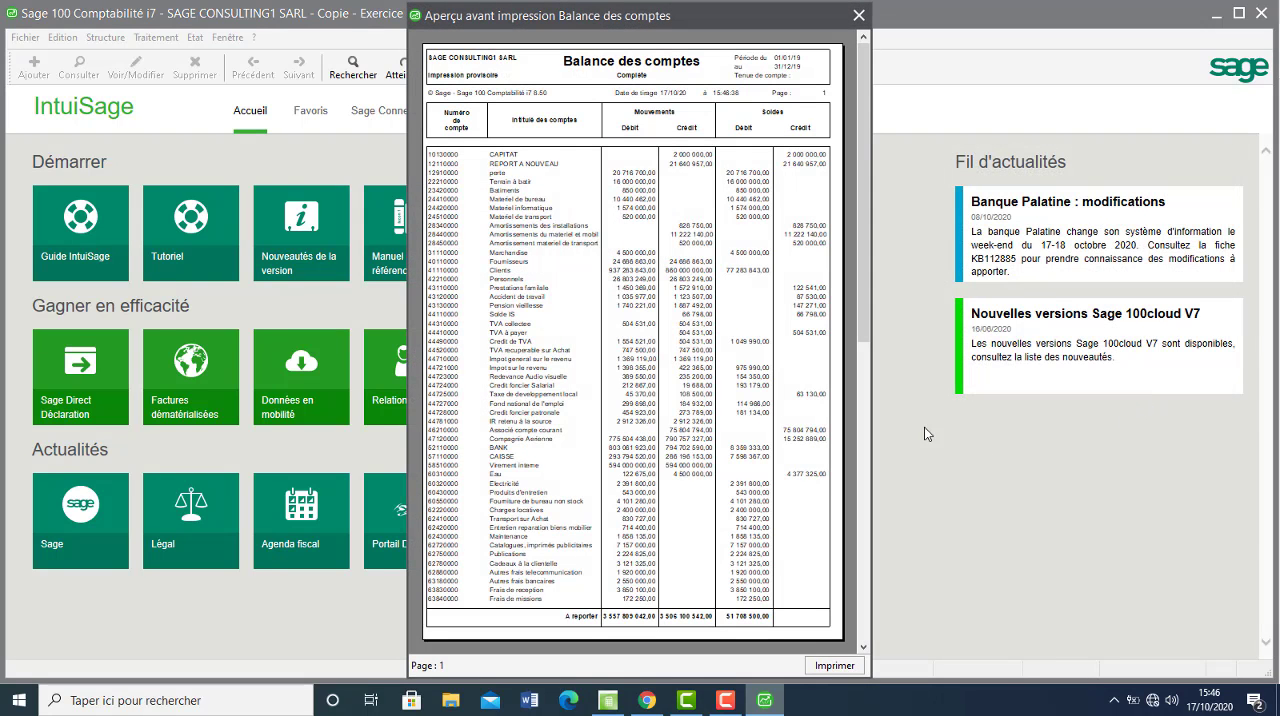
{"action": "left_click", "coordinate": [858, 15]}
Generate a print preview of the complete Balance des comptes for 01/01/19 to 31/12/19 with the 6 colonnes report type.
{"action": "left_click", "coordinate": [195, 37]}
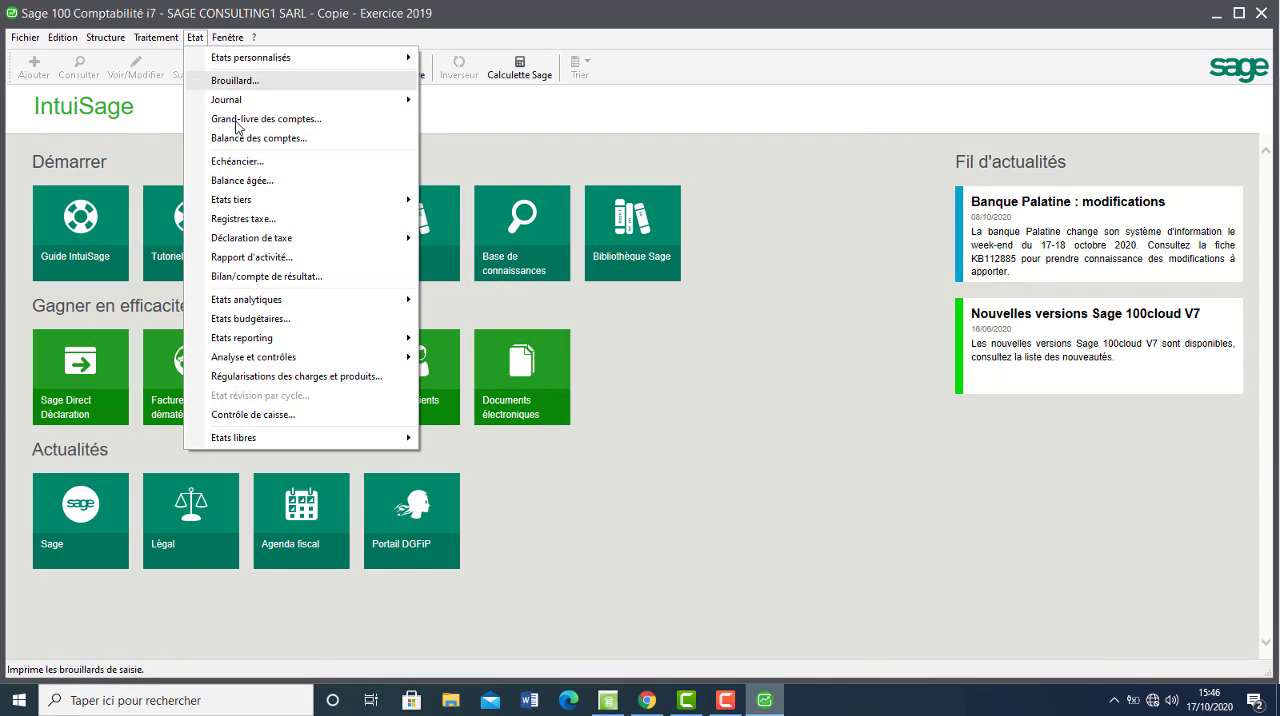
{"action": "left_click", "coordinate": [242, 134]}
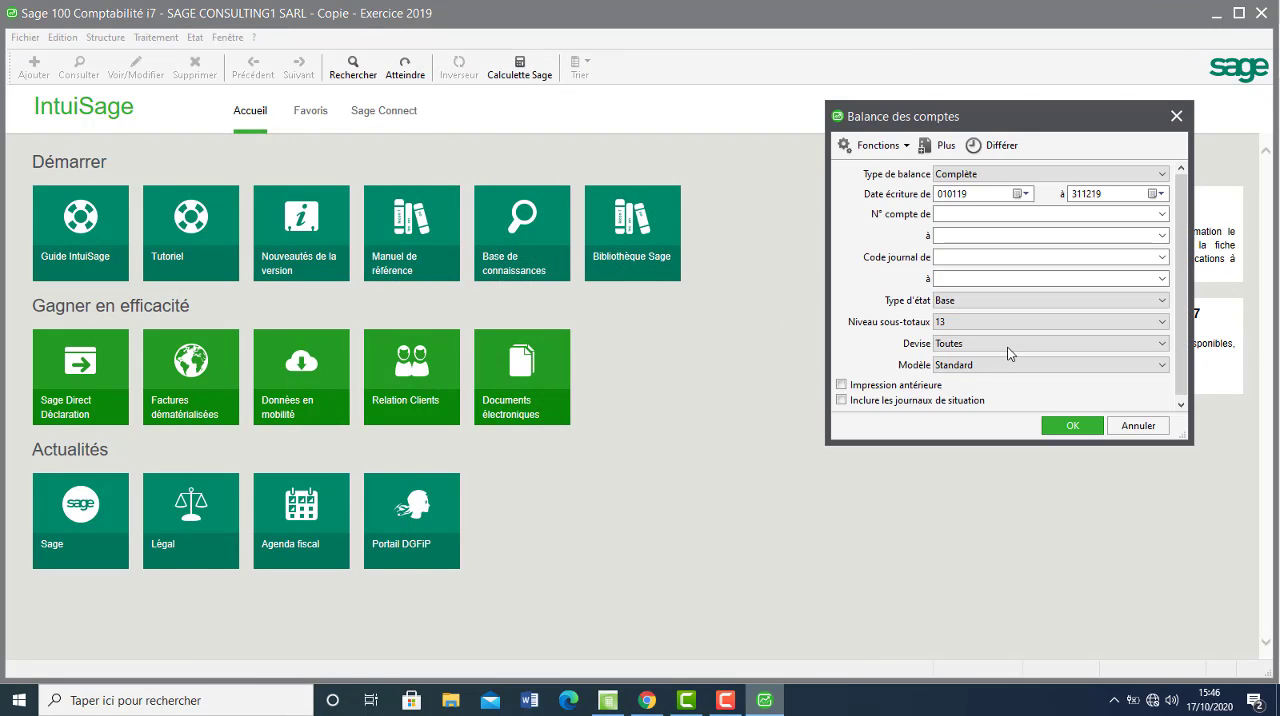
{"action": "left_click", "coordinate": [1118, 302]}
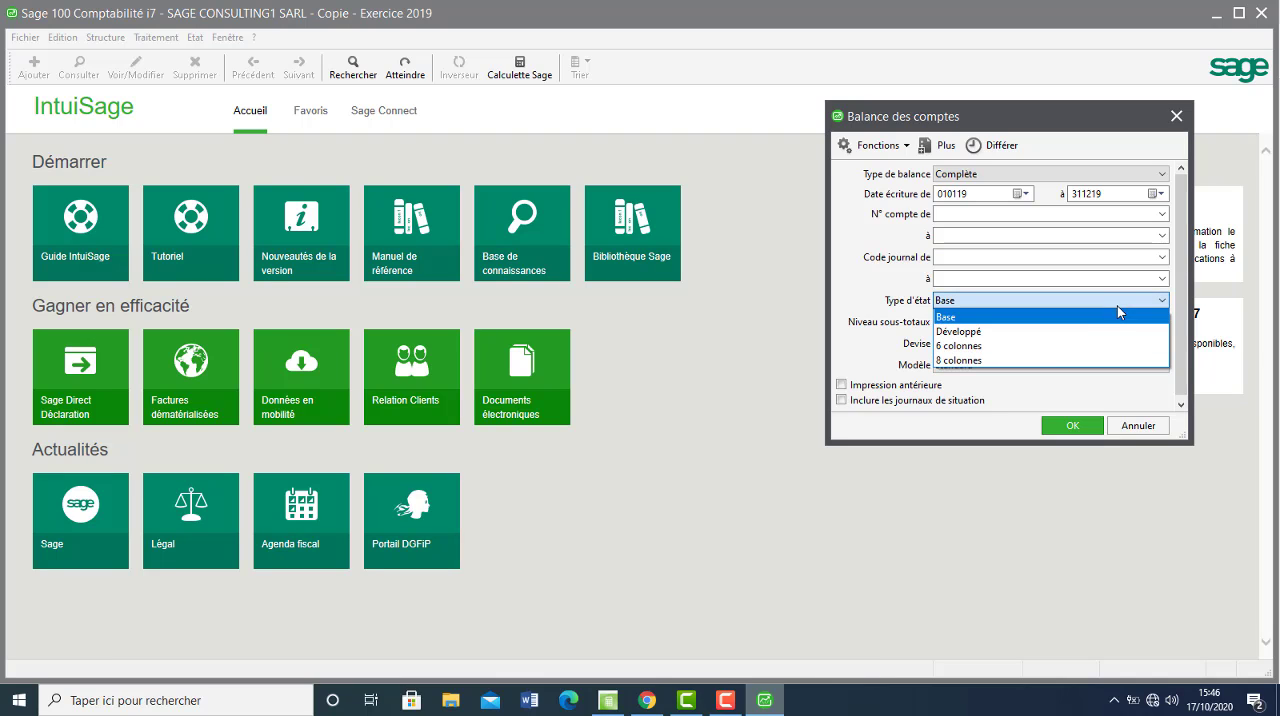
{"action": "left_click", "coordinate": [1044, 346]}
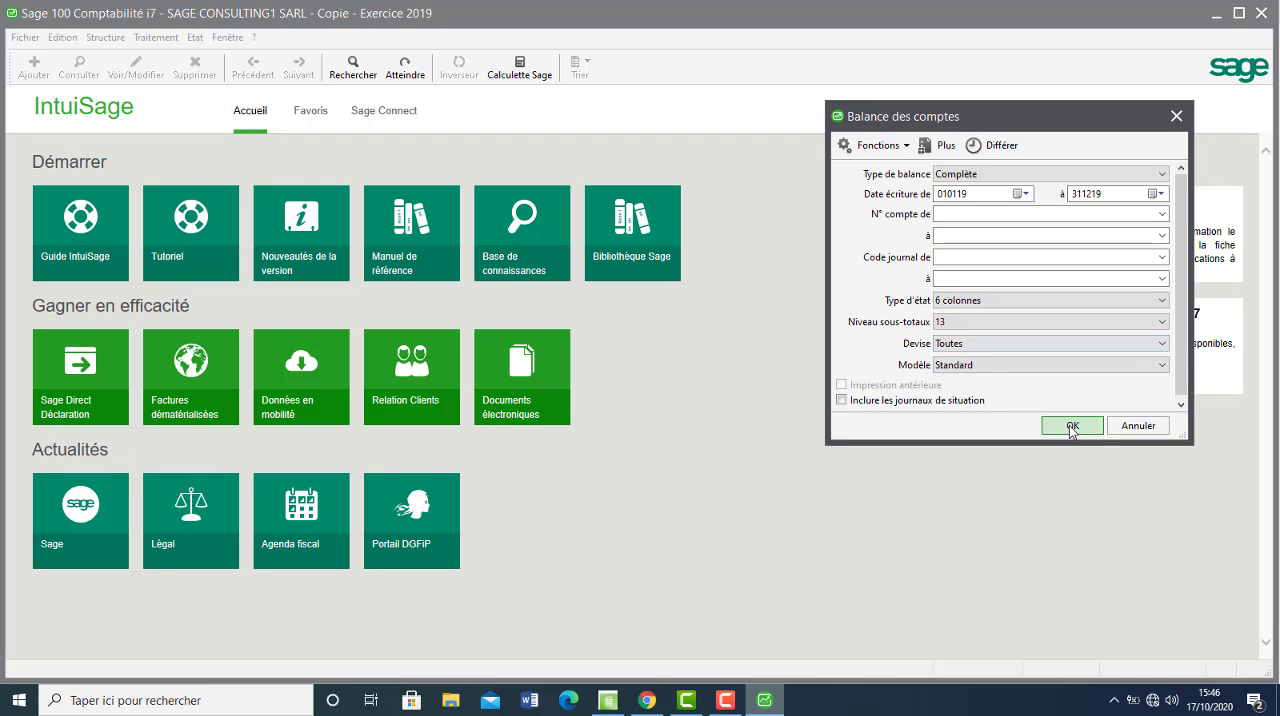
{"action": "left_click", "coordinate": [1068, 425]}
{"action": "left_click", "coordinate": [1122, 398]}
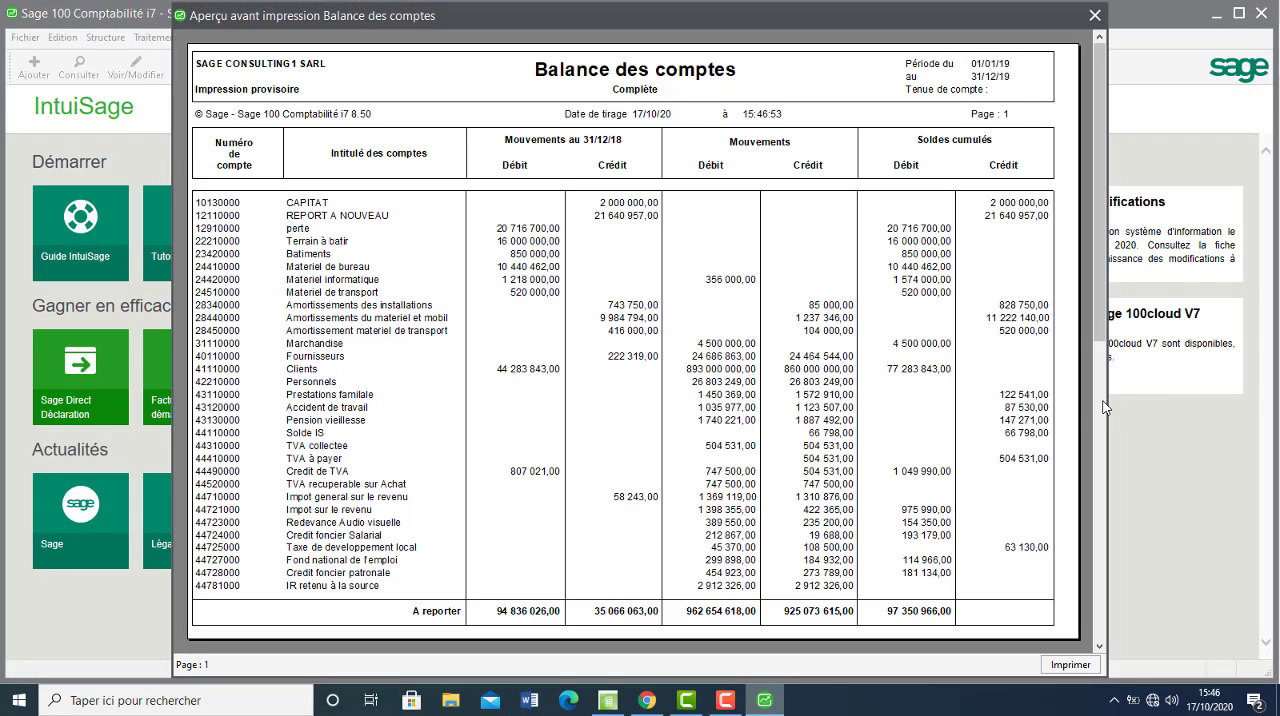
Review the opening balances, movements and cumulative balances across the pages of the six-column Balance des comptes, and close the preview.
{"action": "left_click", "coordinate": [1104, 407]}
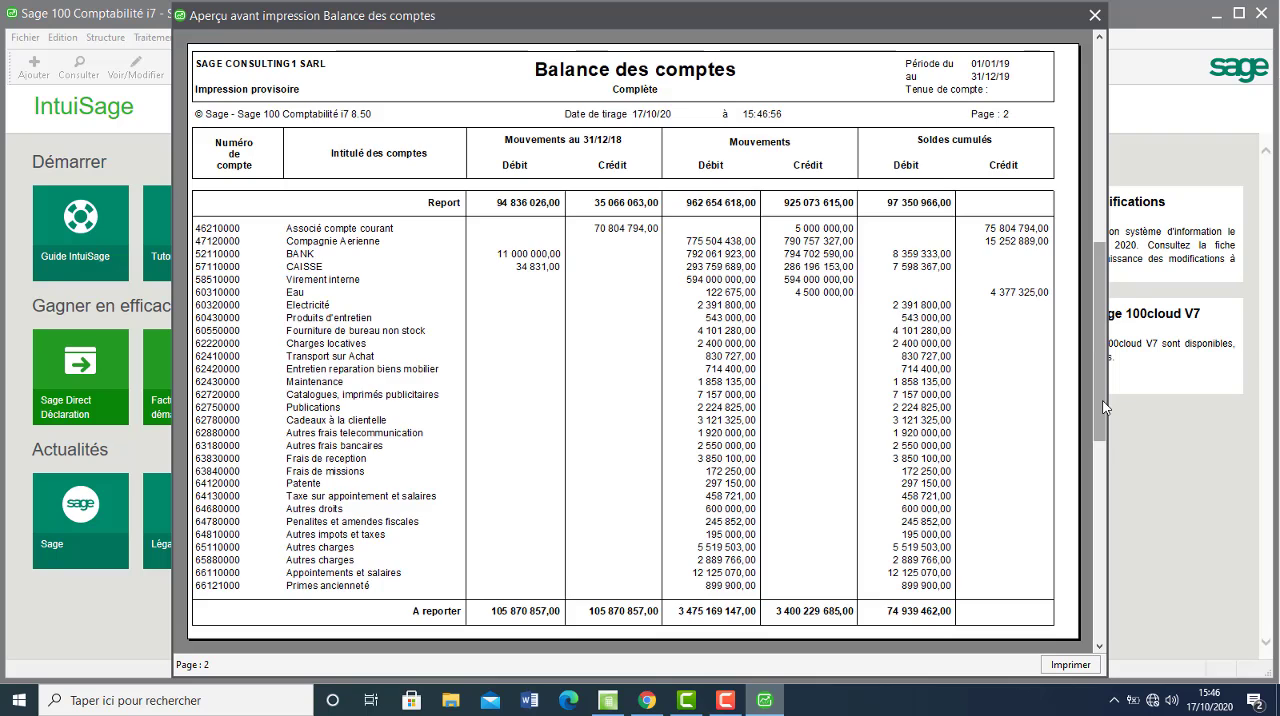
{"action": "left_click", "coordinate": [1101, 480]}
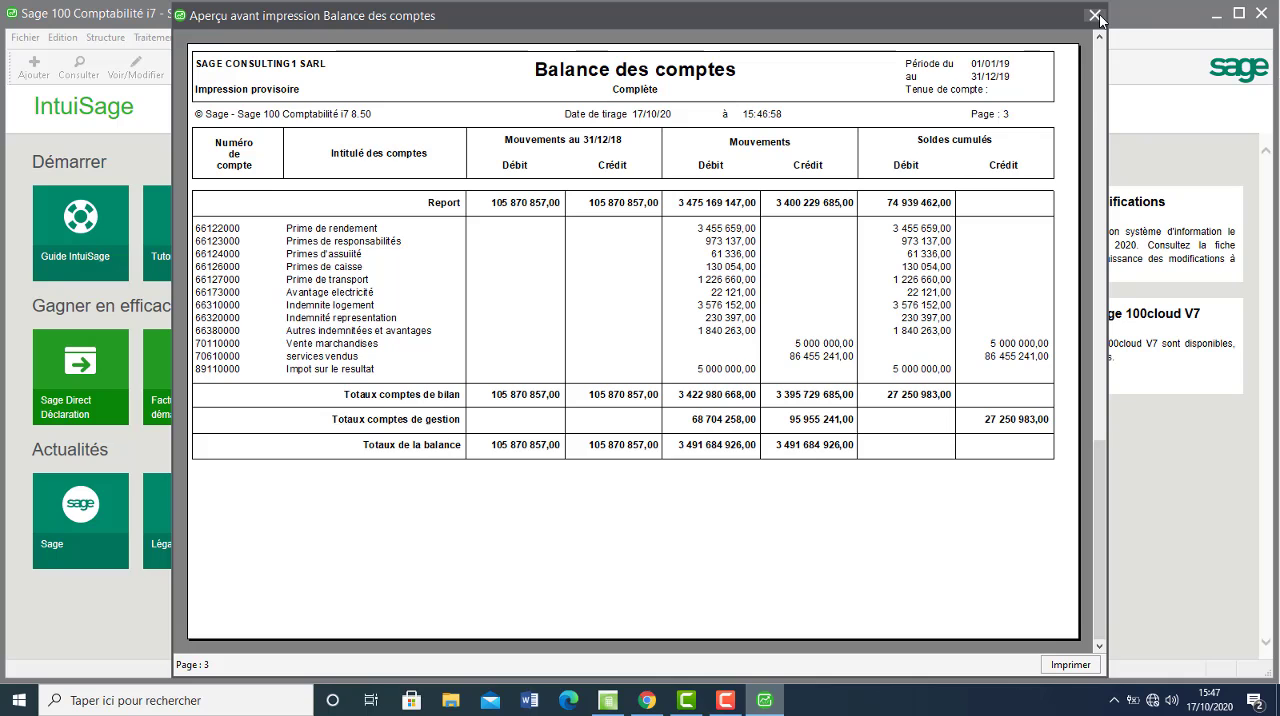
{"action": "left_click", "coordinate": [1097, 99]}
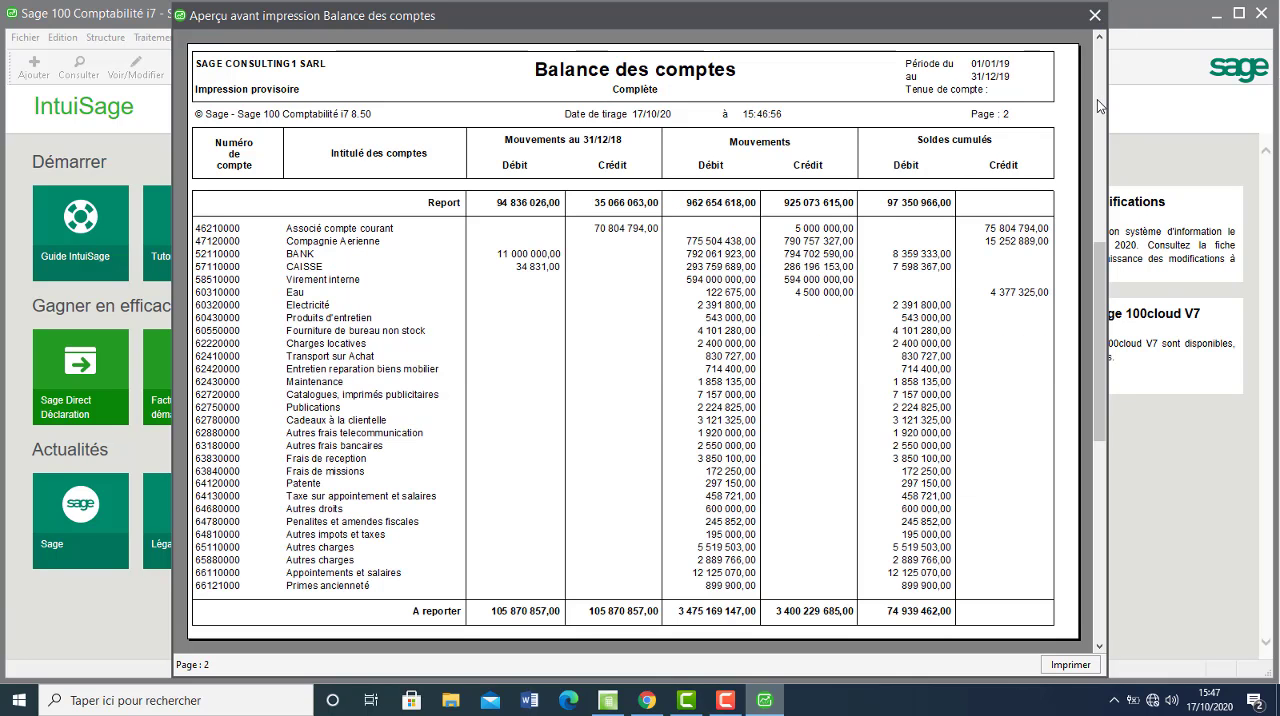
{"action": "left_click", "coordinate": [1094, 22]}
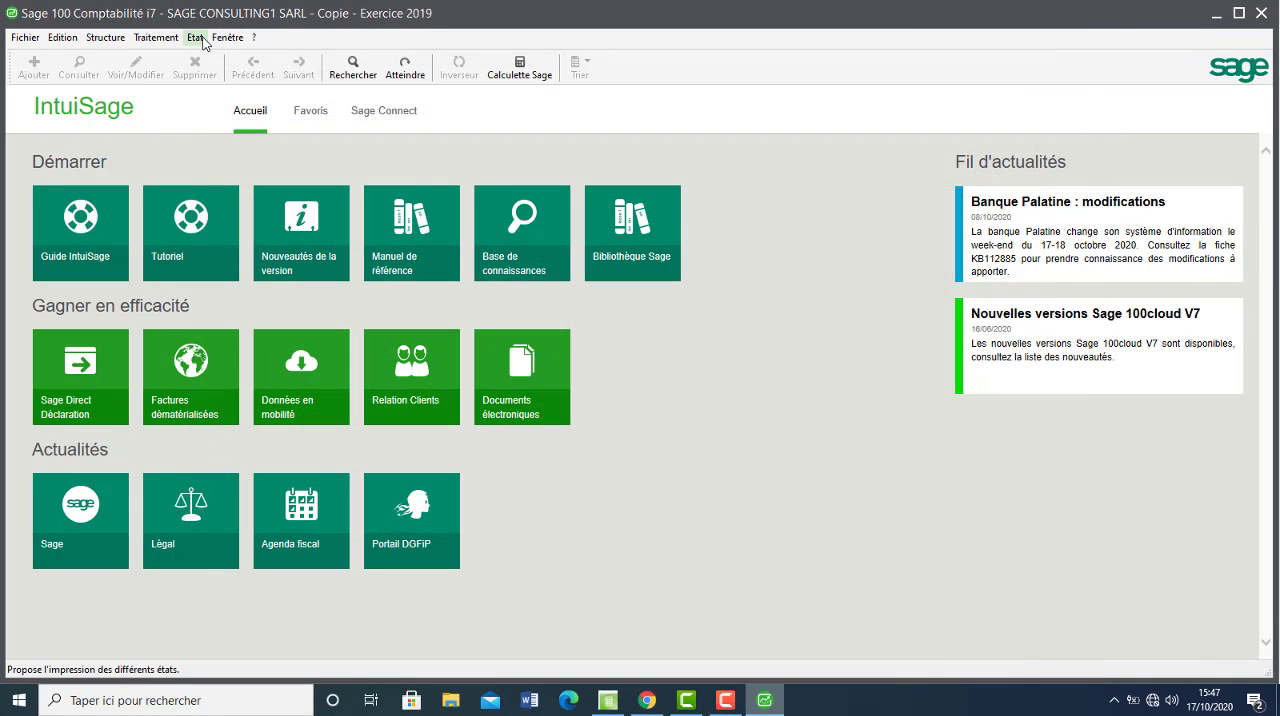
Preview only the Bilan for 01/01/19 to 31/12/19, without account details, the compte de résultat or the soldes intermédiaires de gestion.
{"action": "left_click", "coordinate": [195, 37]}
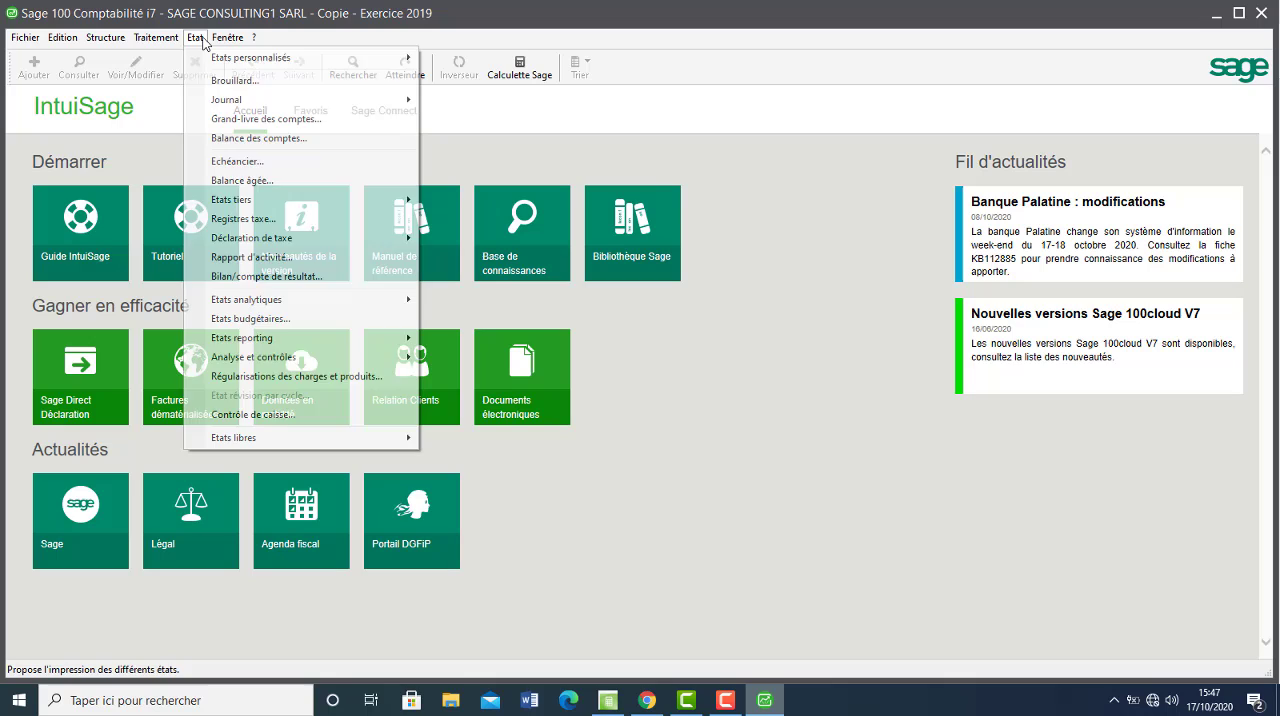
{"action": "left_click", "coordinate": [252, 277]}
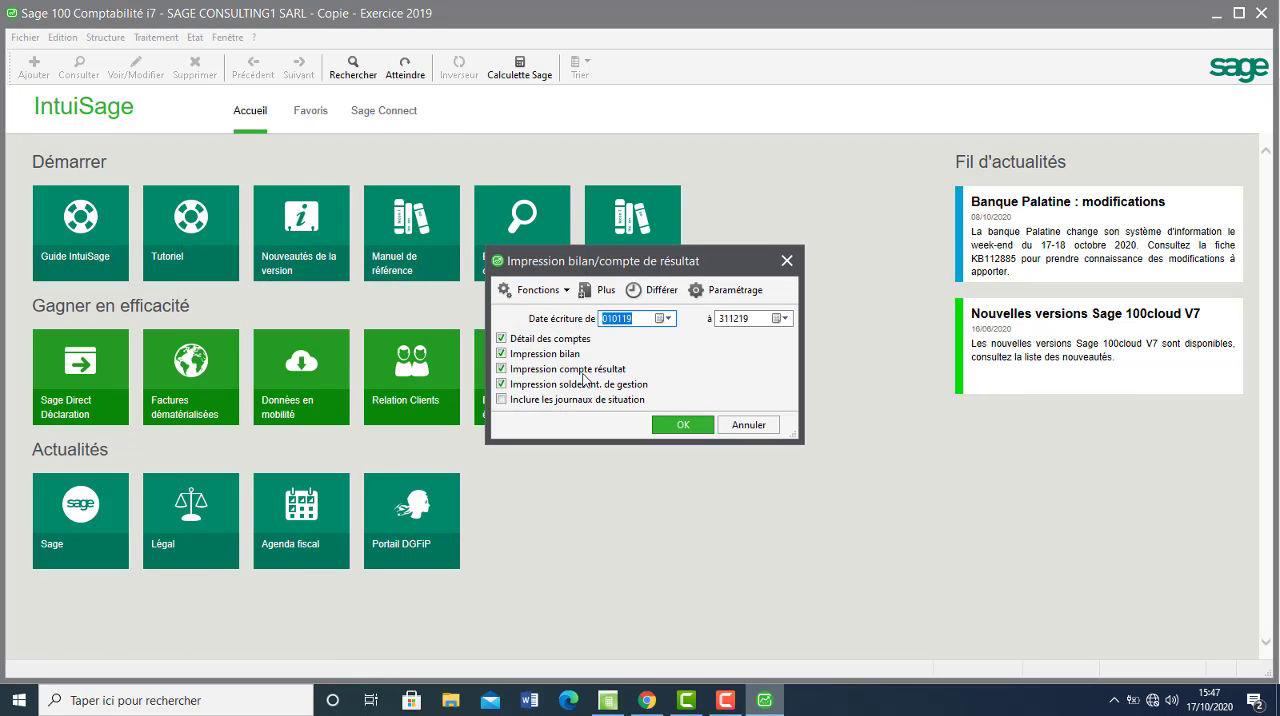
{"action": "left_click", "coordinate": [553, 339]}
{"action": "left_click", "coordinate": [566, 369]}
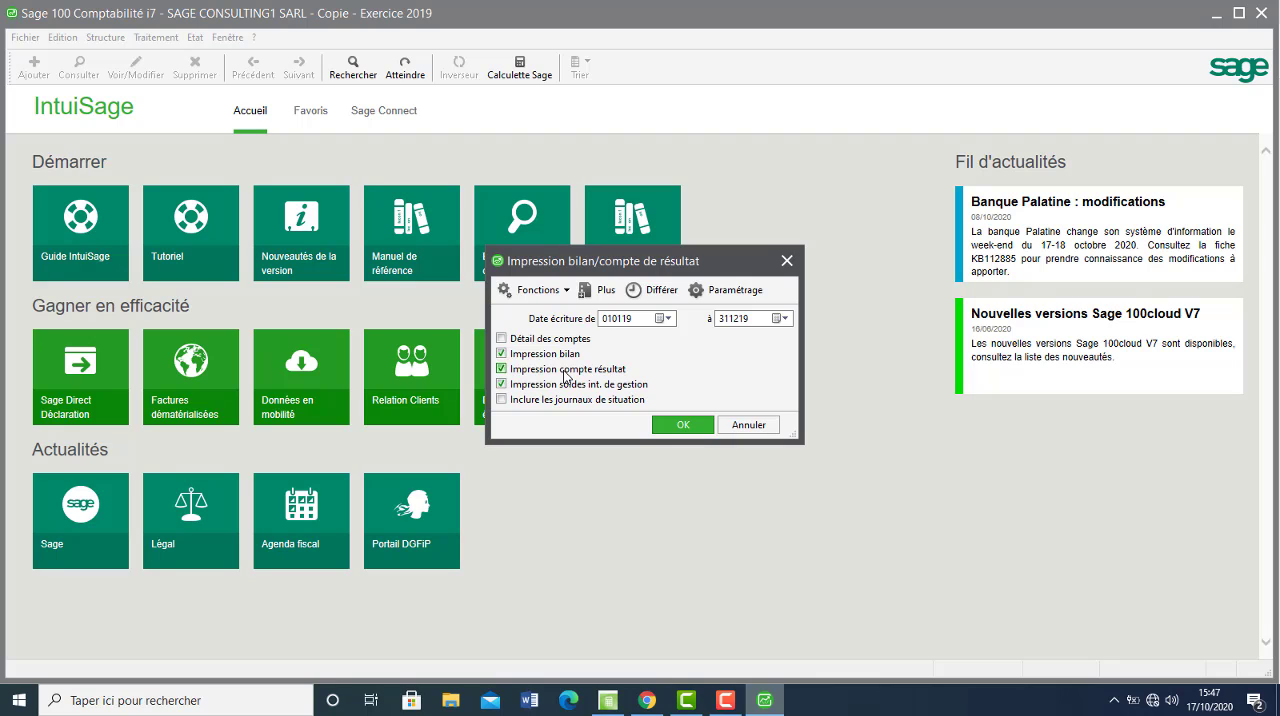
{"action": "left_click", "coordinate": [573, 390]}
{"action": "left_click", "coordinate": [678, 424]}
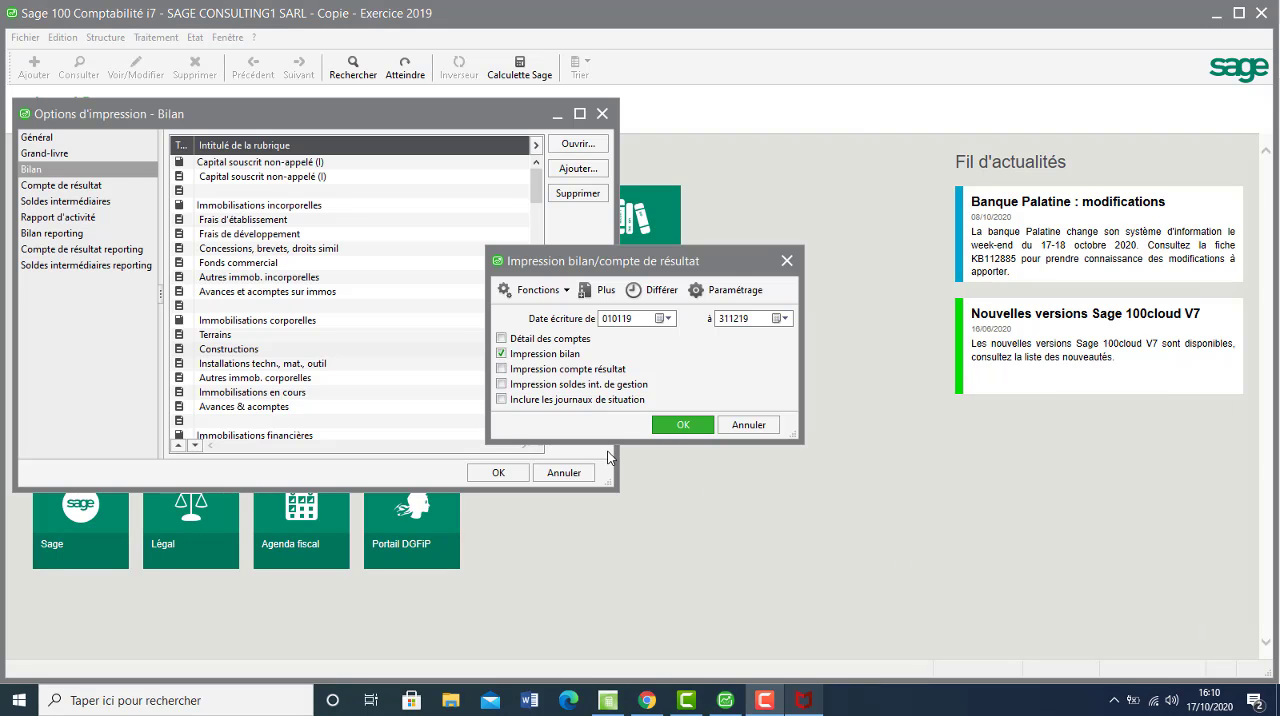
{"action": "left_click", "coordinate": [666, 428]}
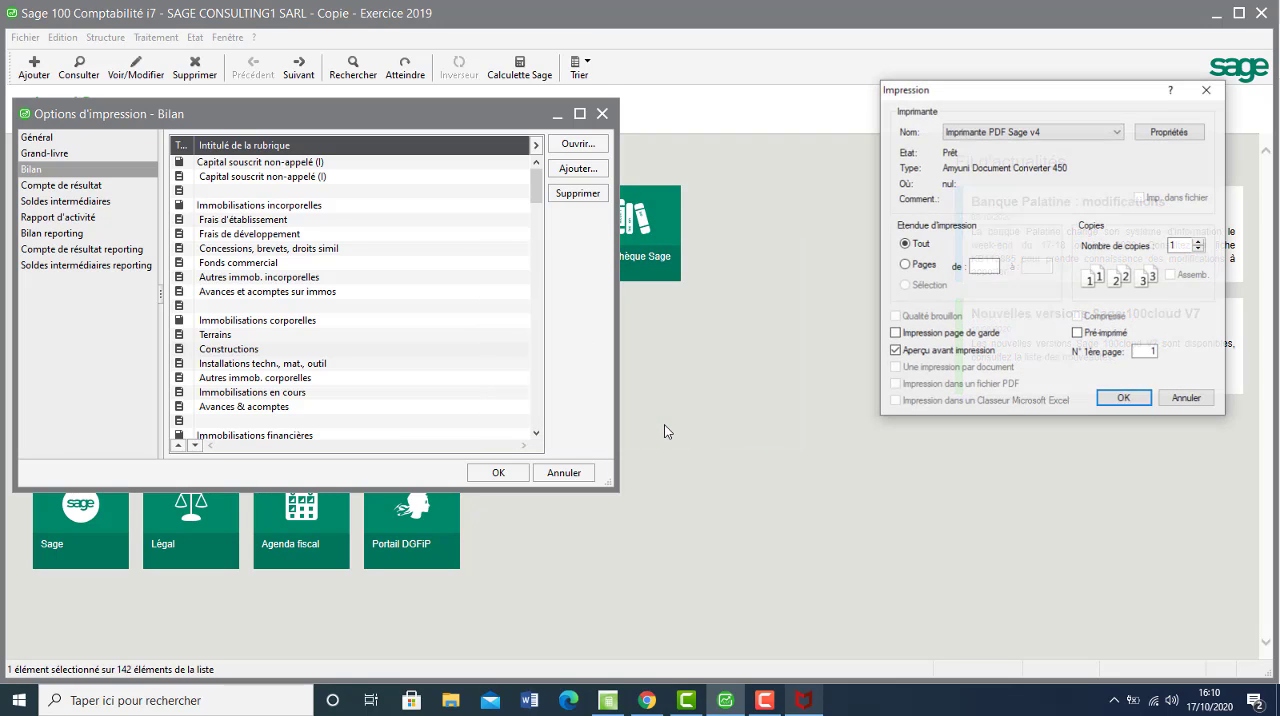
{"action": "left_click", "coordinate": [1136, 398]}
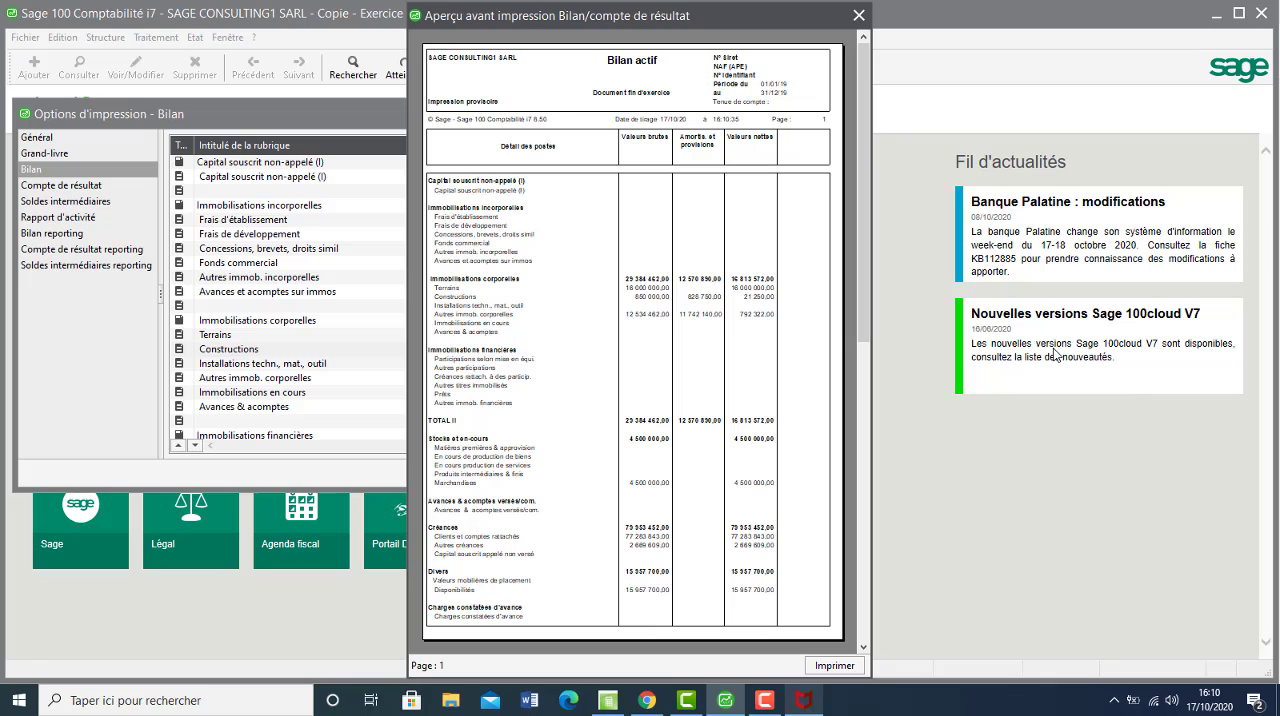
Examine both Bilan actif pages enlarged, from the fixed assets down to TOTAL GENERAL (I à VI).
{"action": "left_click", "coordinate": [723, 222]}
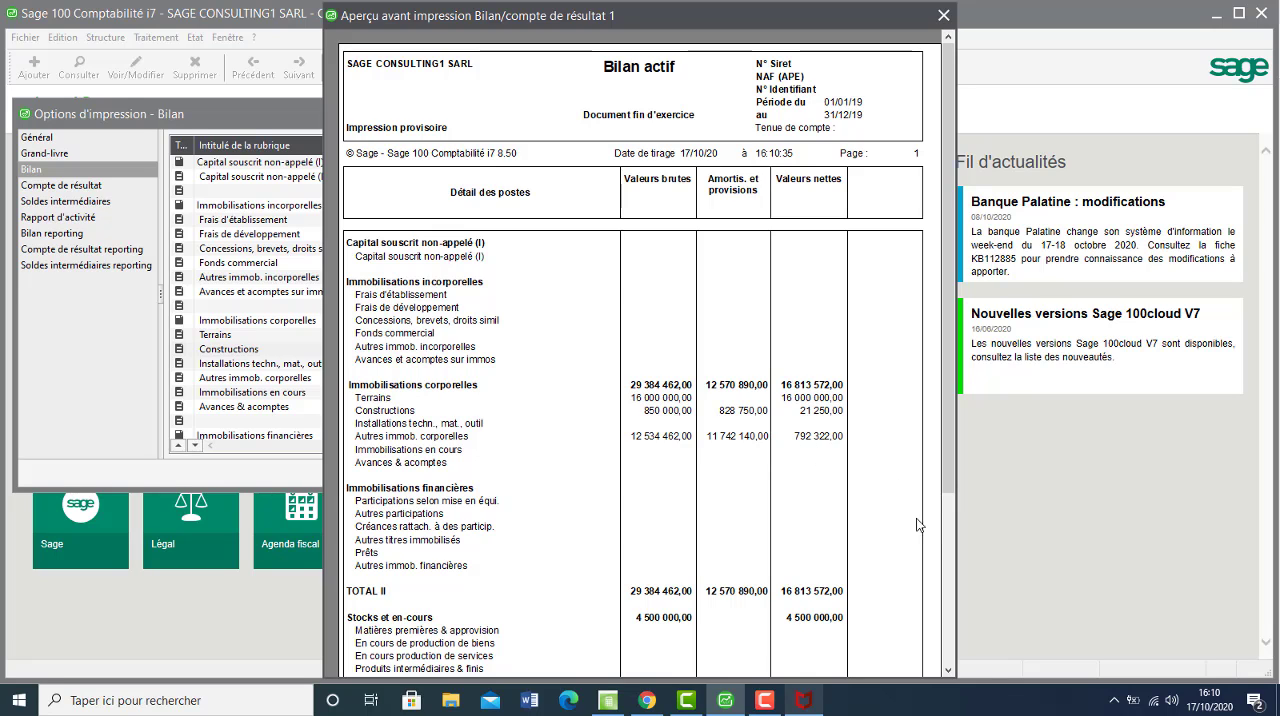
{"action": "left_click", "coordinate": [948, 534]}
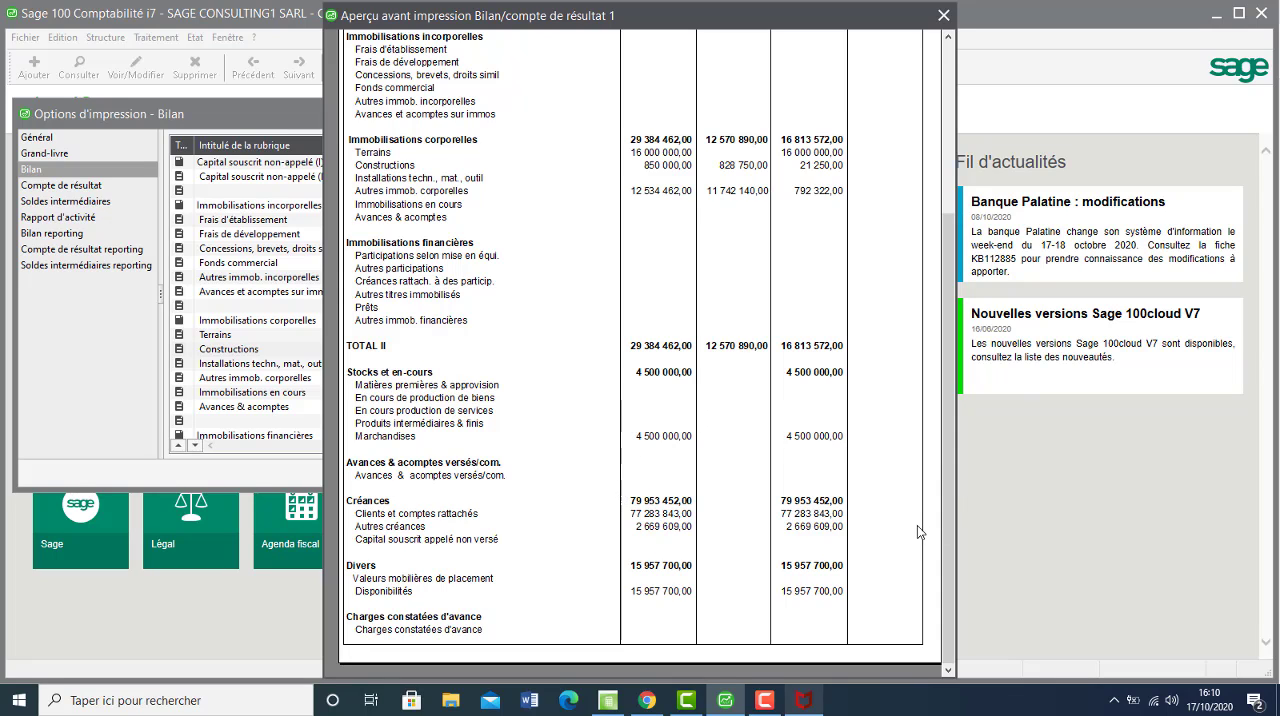
{"action": "left_click", "coordinate": [845, 562]}
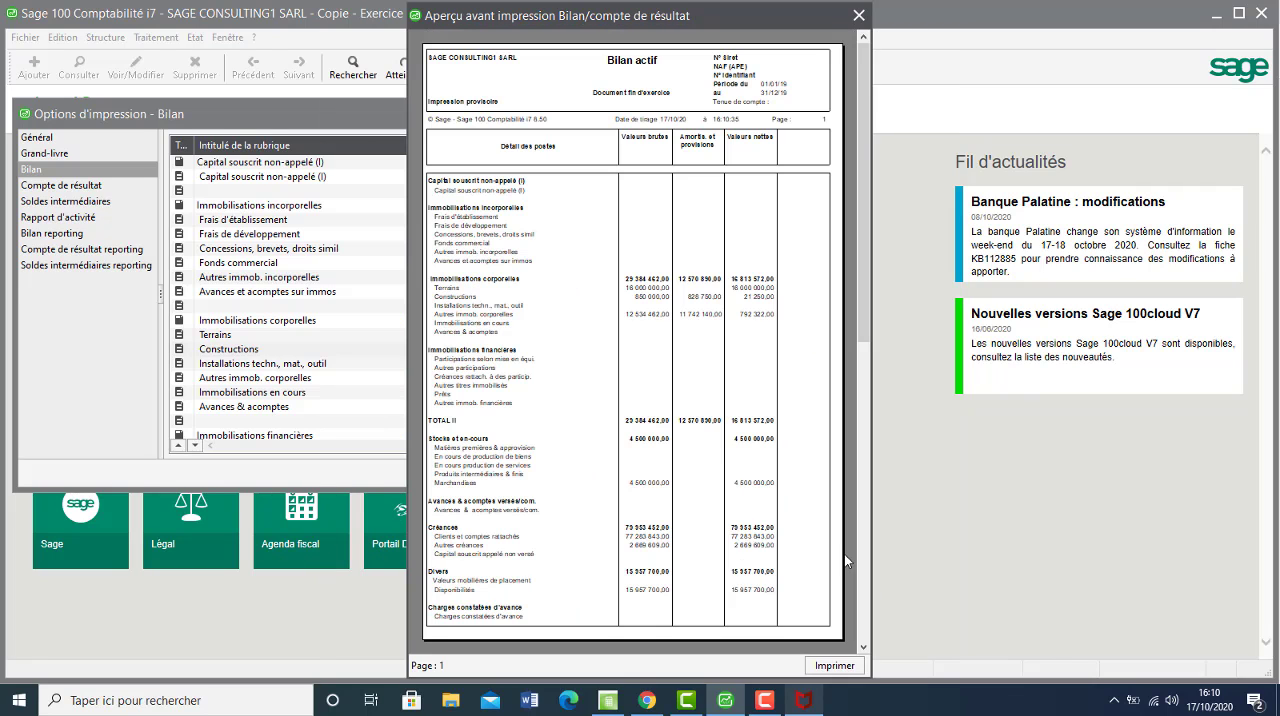
{"action": "left_click", "coordinate": [863, 556]}
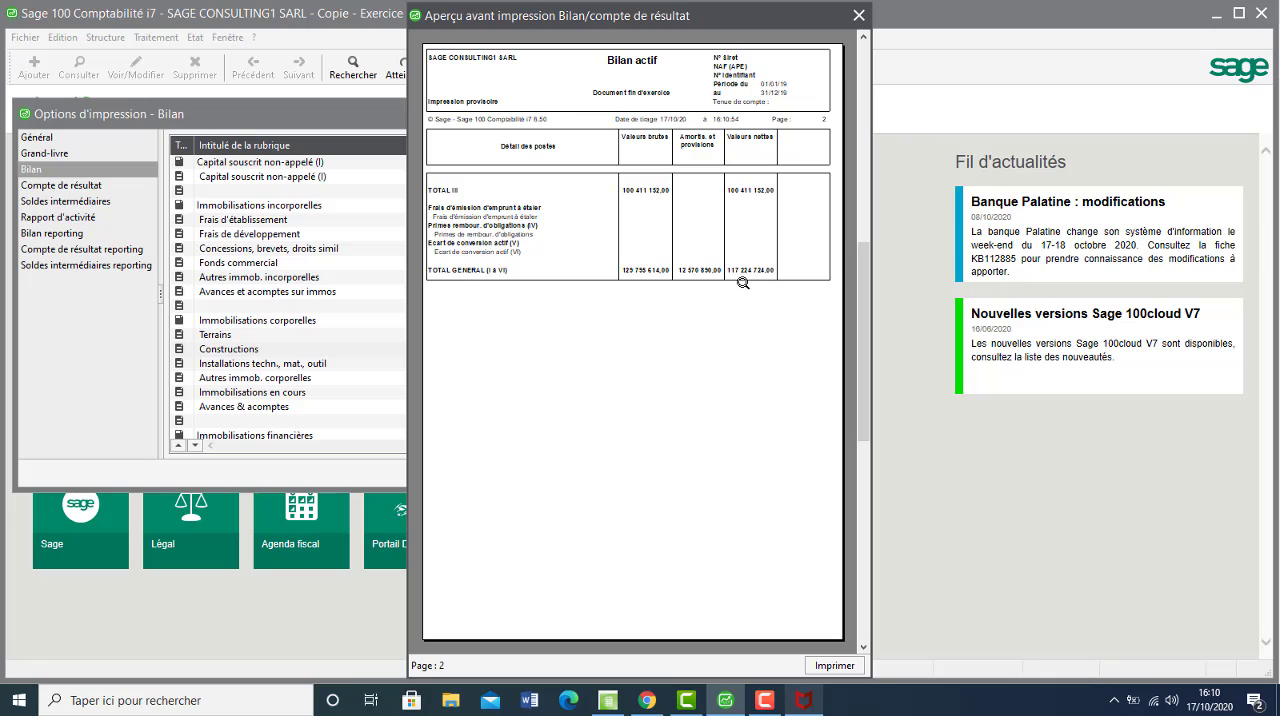
{"action": "left_click", "coordinate": [757, 328]}
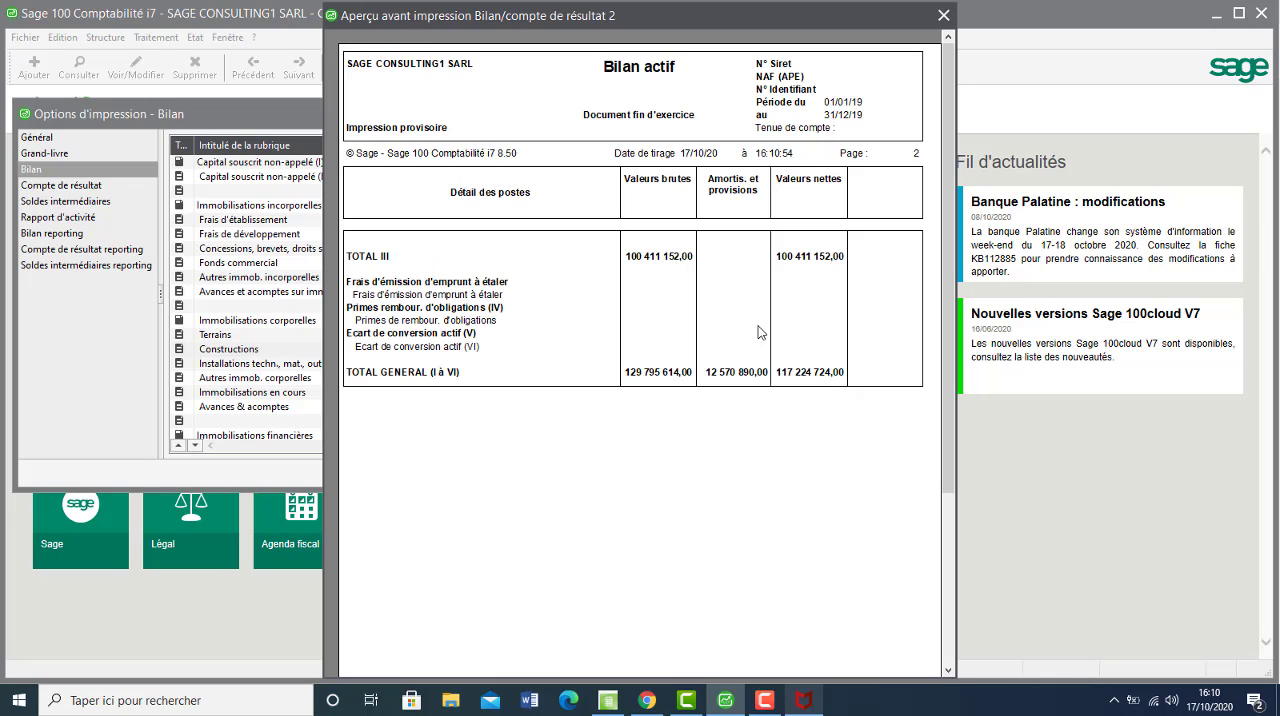
{"action": "left_click", "coordinate": [894, 528]}
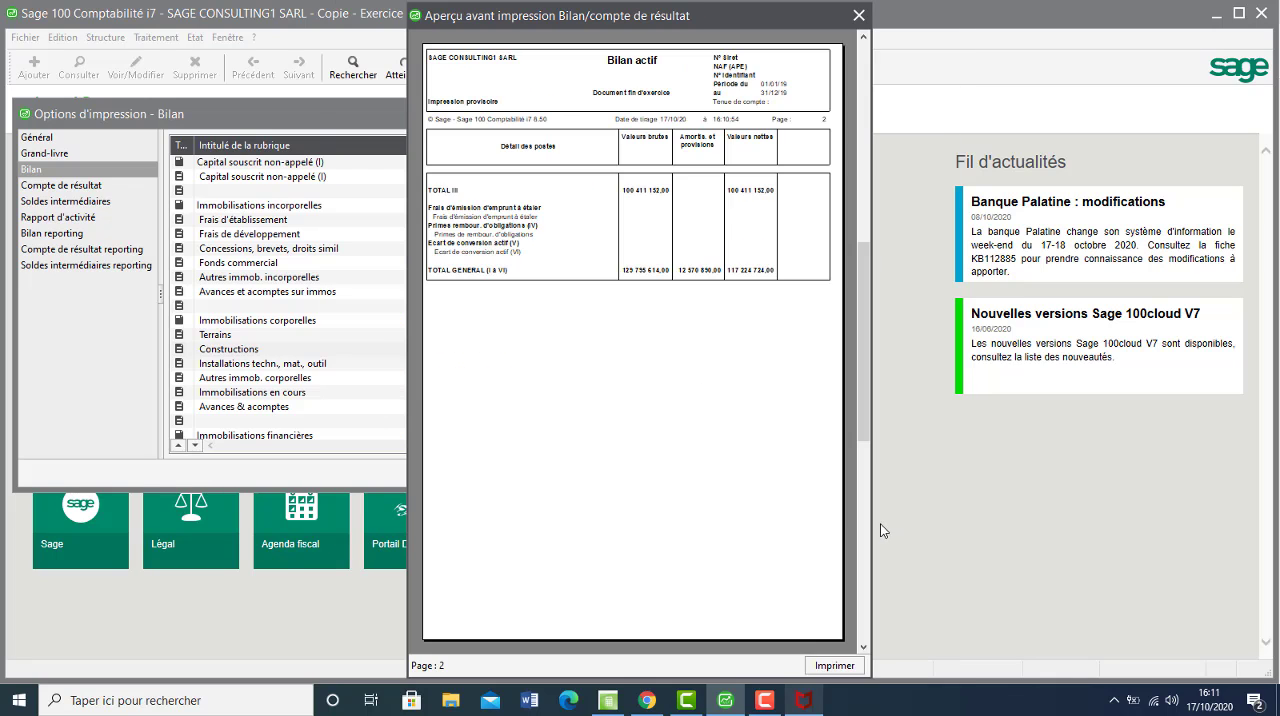
Examine the Bilan passif pages down to TOTAL GENERAL (I à V) for comparison with the assets total, and close the preview.
{"action": "left_click", "coordinate": [864, 527]}
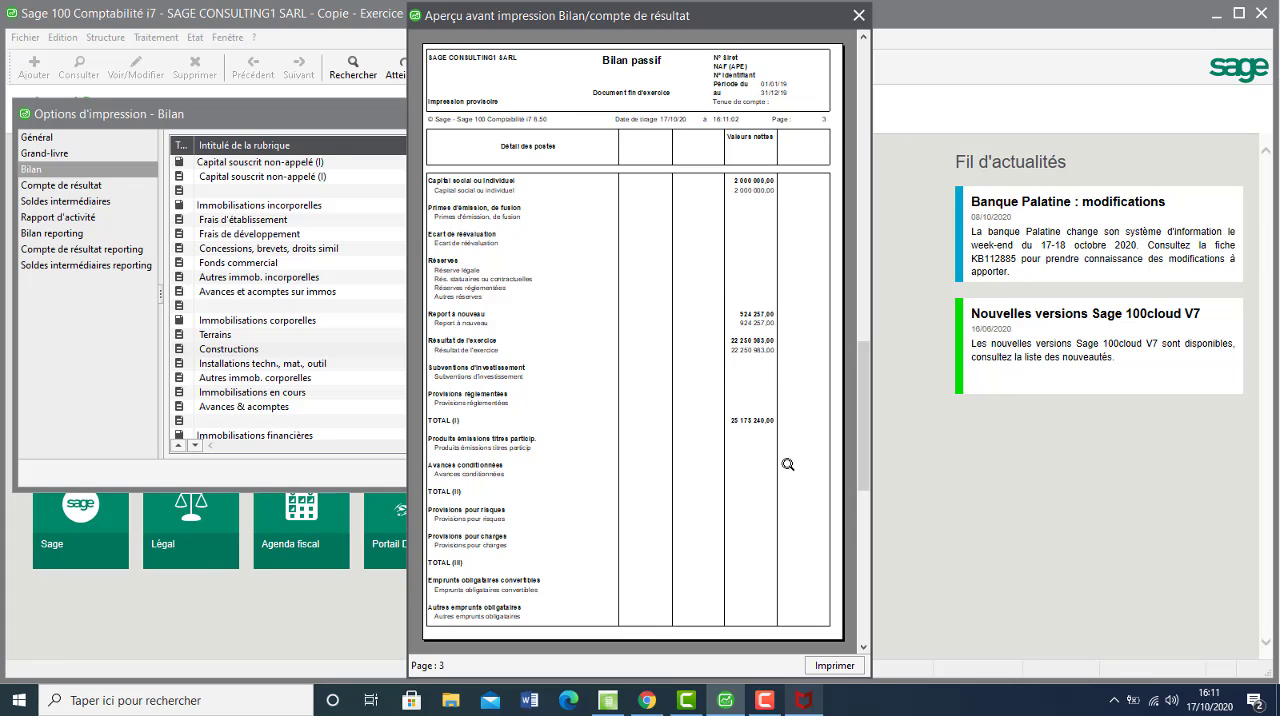
{"action": "left_click", "coordinate": [861, 522]}
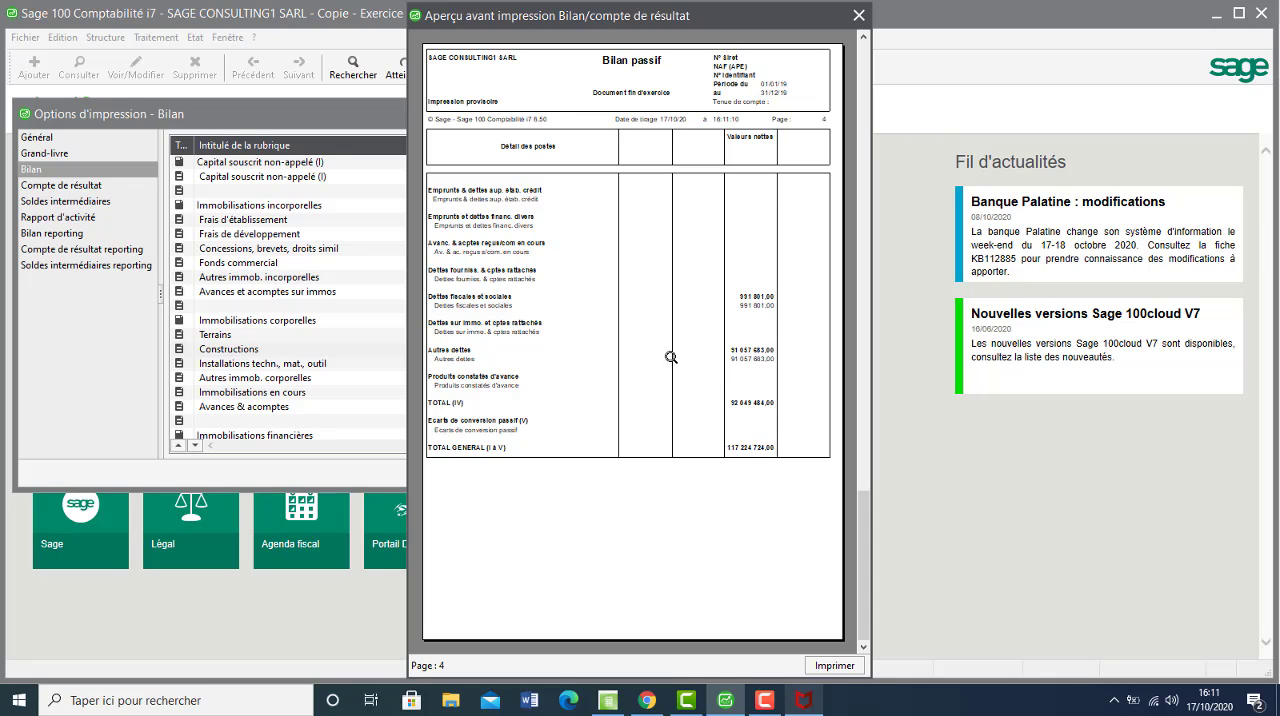
{"action": "left_click", "coordinate": [706, 375]}
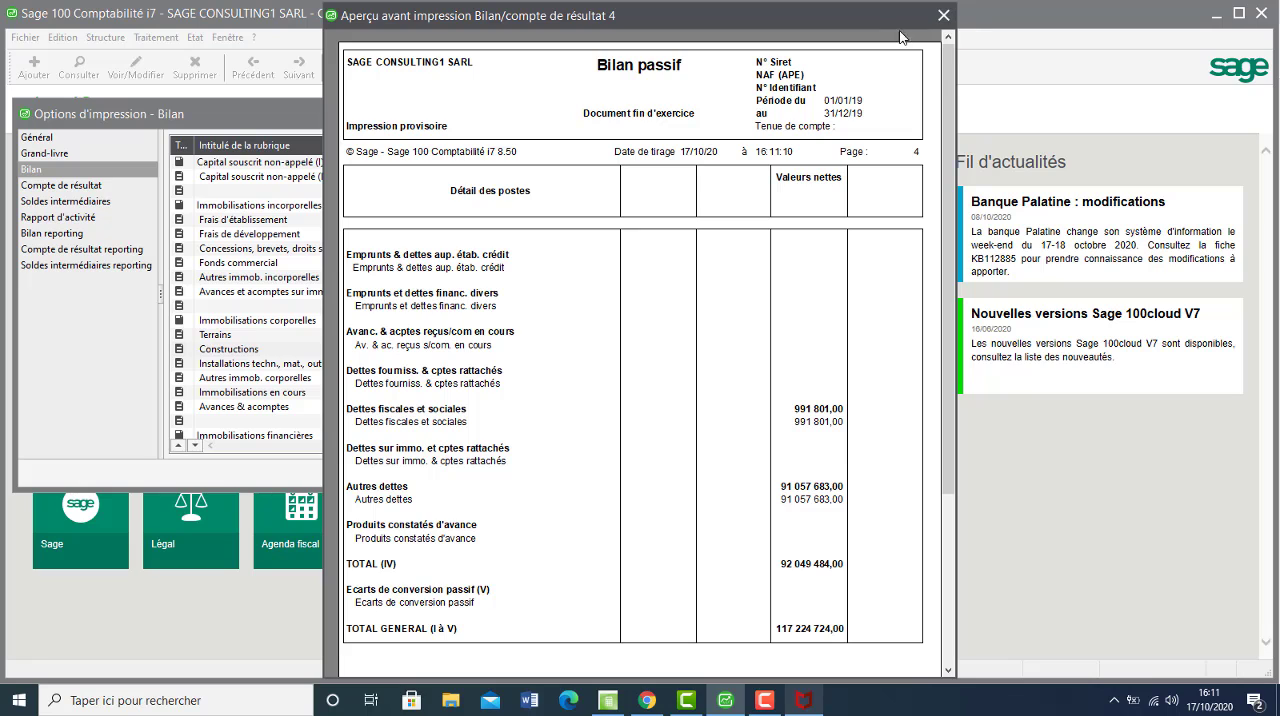
{"action": "left_click", "coordinate": [943, 17]}
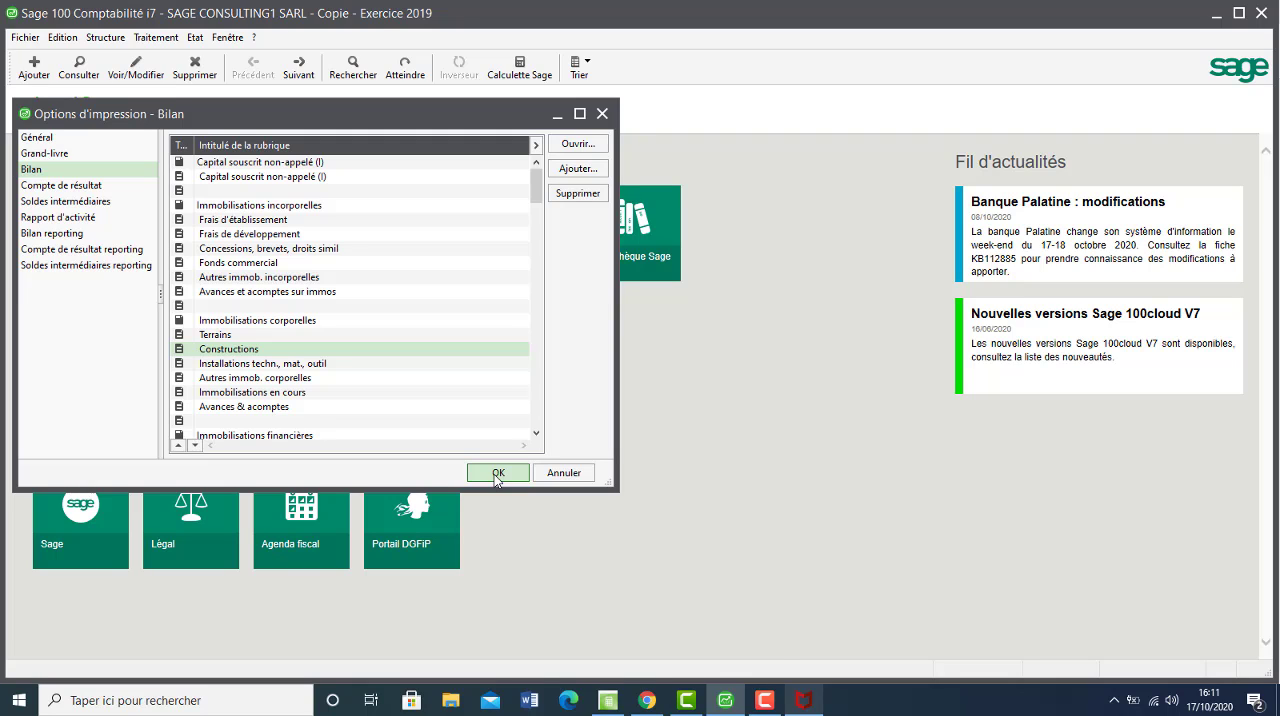
{"action": "left_click", "coordinate": [760, 703]}
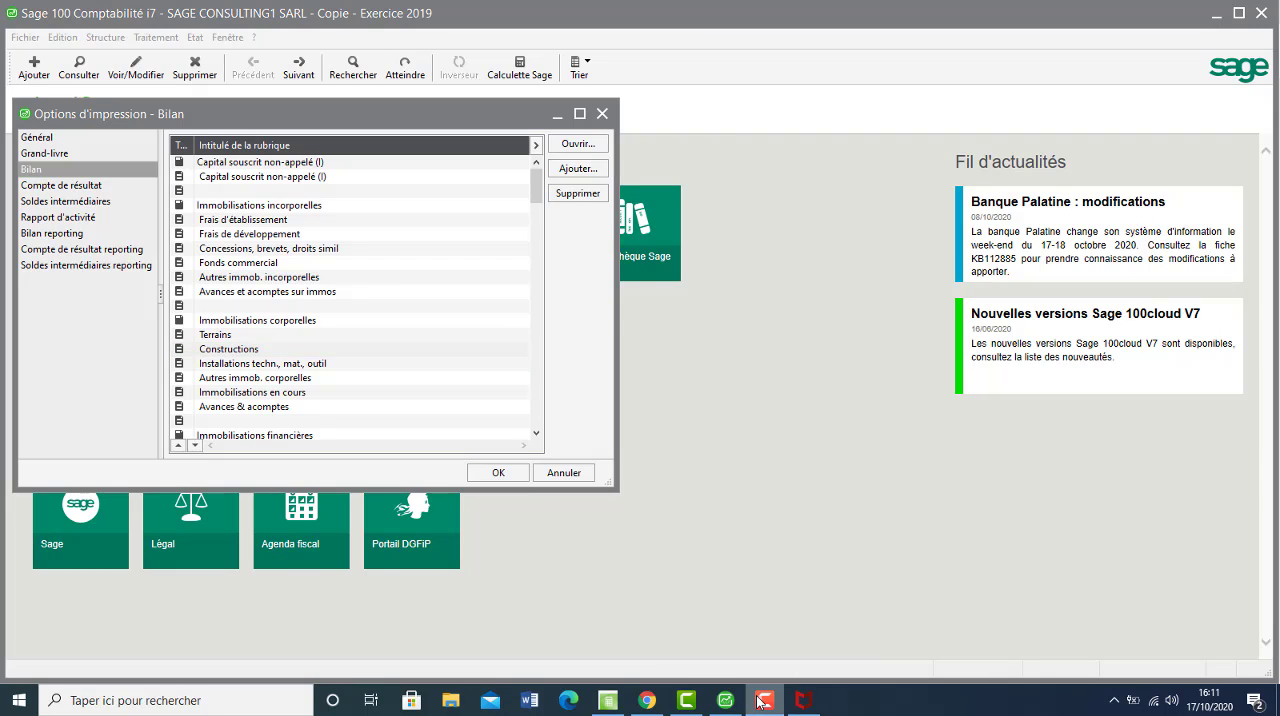
{"action": "left_click", "coordinate": [1244, 625]}
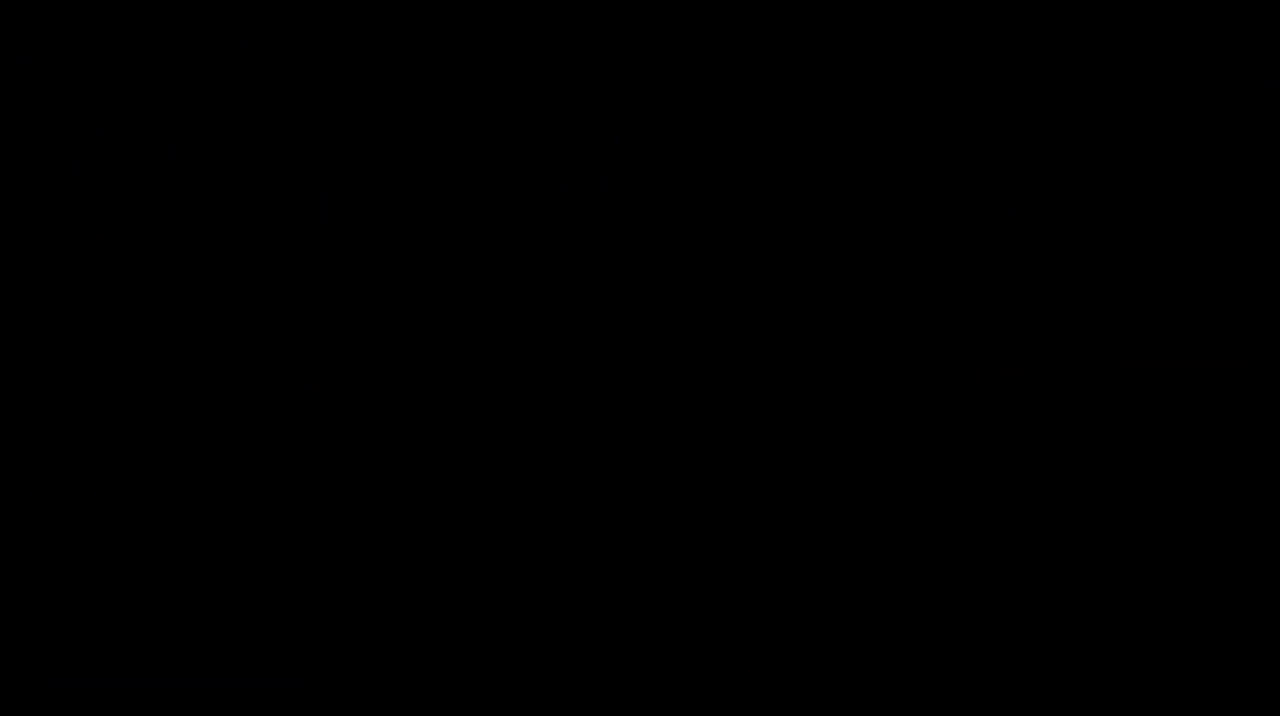